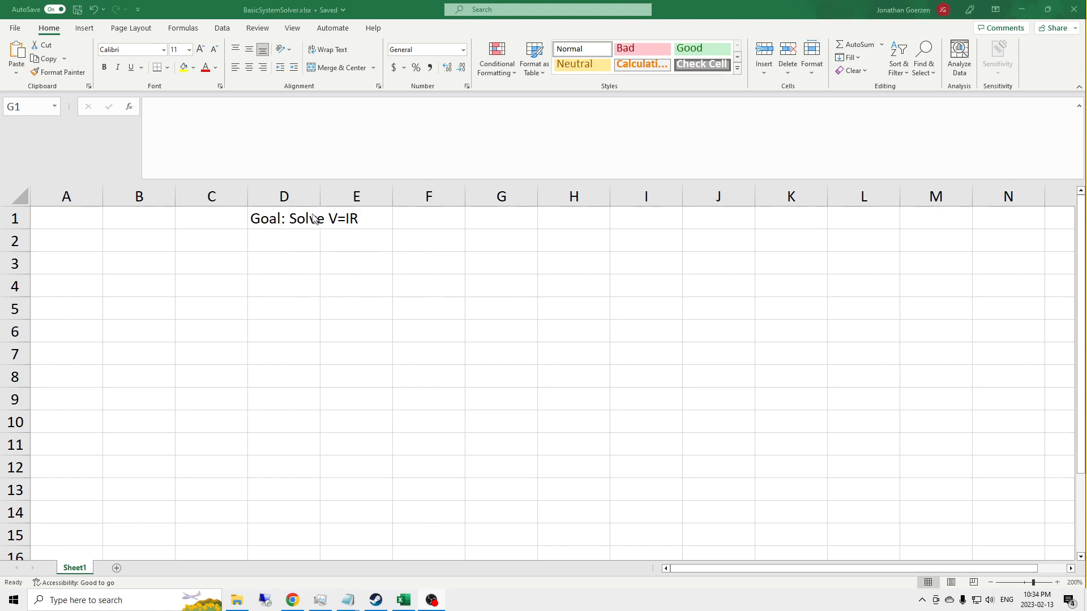
Step: Extend the goal text in D1 with the further equations F=MA, P=VI and P=MV
{"action": "left_click", "coordinate": [285, 215]}
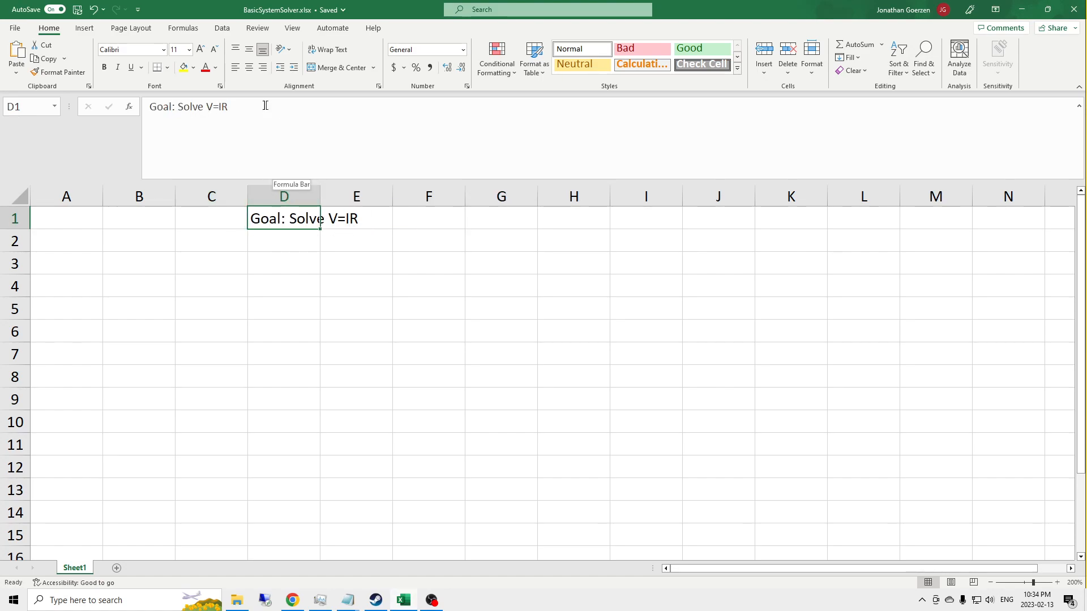
{"action": "key", "text": "F2"}
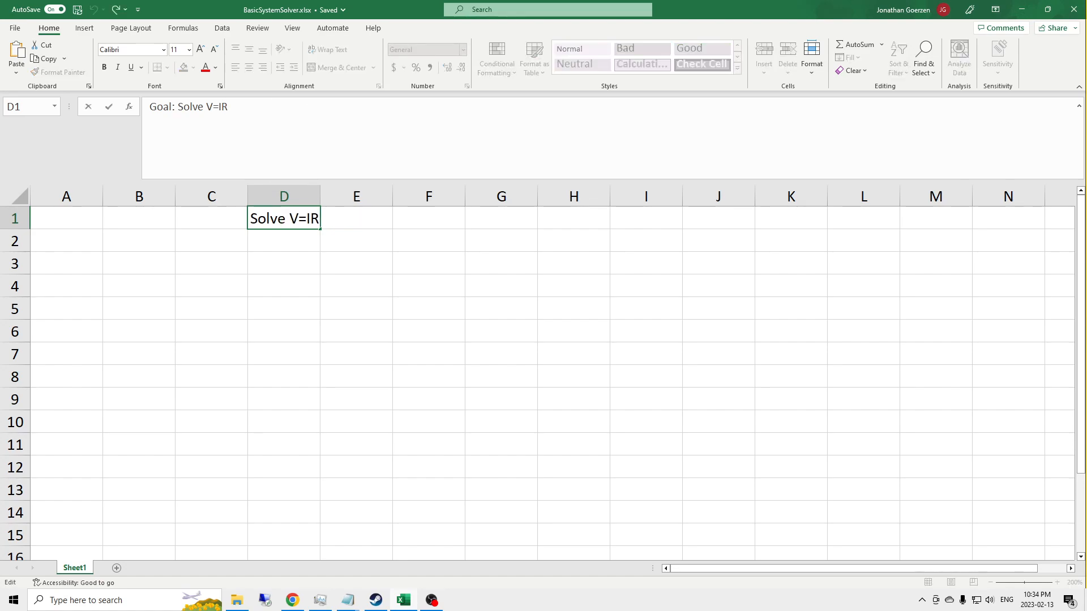
{"action": "type", "text": ","}
{"action": "type", "text": "F=MA"}
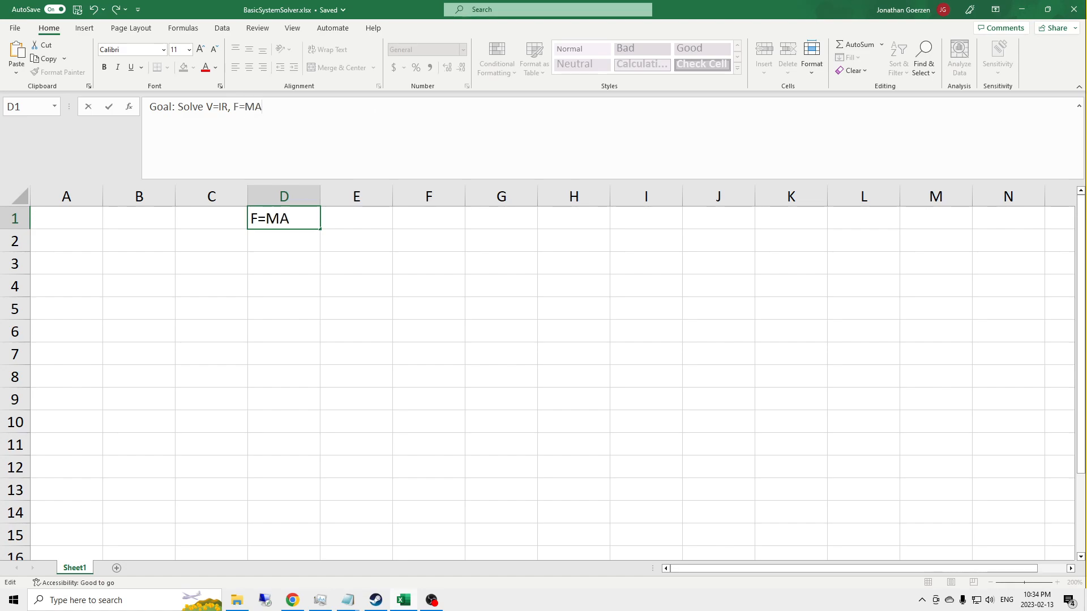
{"action": "type", "text": ", "}
{"action": "type", "text": "P-V"}
{"action": "key", "text": "BackSpace"}
{"action": "key", "text": "BackSpace"}
{"action": "type", "text": "=VI, P=MV"}
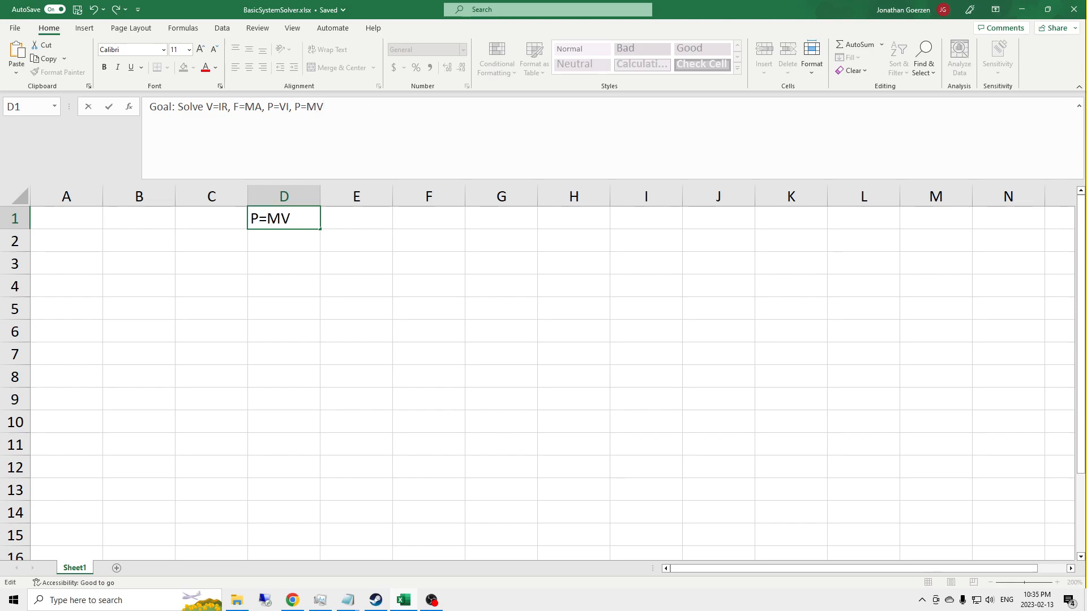
Step: Remove the added equations and trailing comma from D1, leaving "Goal: Solve V=IR"
{"action": "key", "text": "BackSpace"}
{"action": "key", "text": "BackSpace"}
{"action": "key", "text": "BackSpace"}
{"action": "key", "text": "BackSpace"}
{"action": "key", "text": "BackSpace"}
{"action": "key", "text": "BackSpace"}
{"action": "key", "text": "BackSpace"}
{"action": "key", "text": "BackSpace"}
{"action": "key", "text": "BackSpace"}
{"action": "key", "text": "BackSpace"}
{"action": "key", "text": "BackSpace"}
{"action": "key", "text": "BackSpace"}
{"action": "key", "text": "BackSpace"}
{"action": "key", "text": "BackSpace"}
{"action": "key", "text": "BackSpace"}
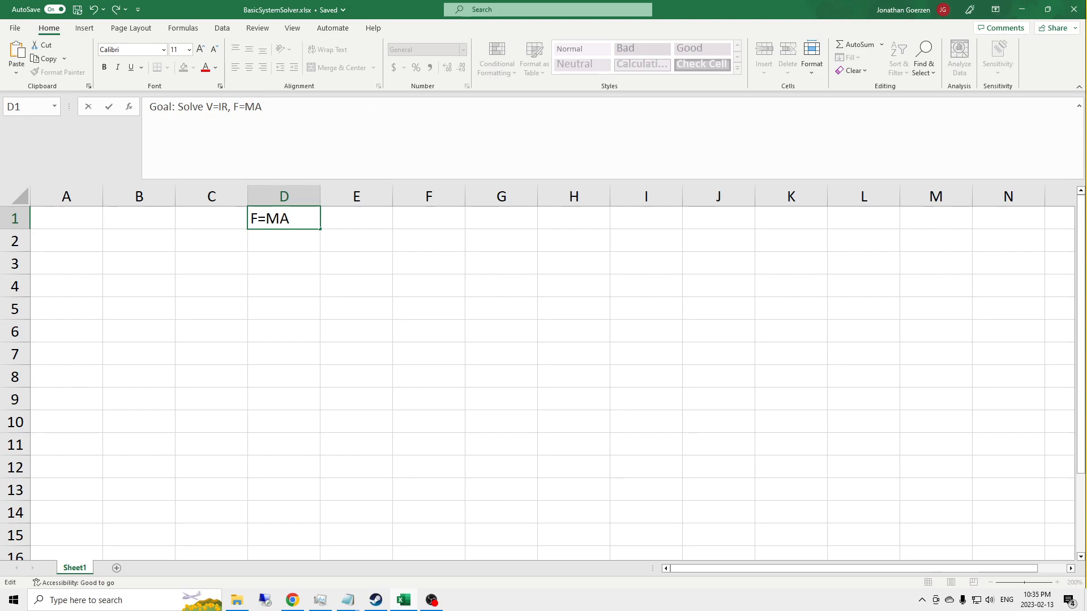
{"action": "key", "text": "BackSpace"}
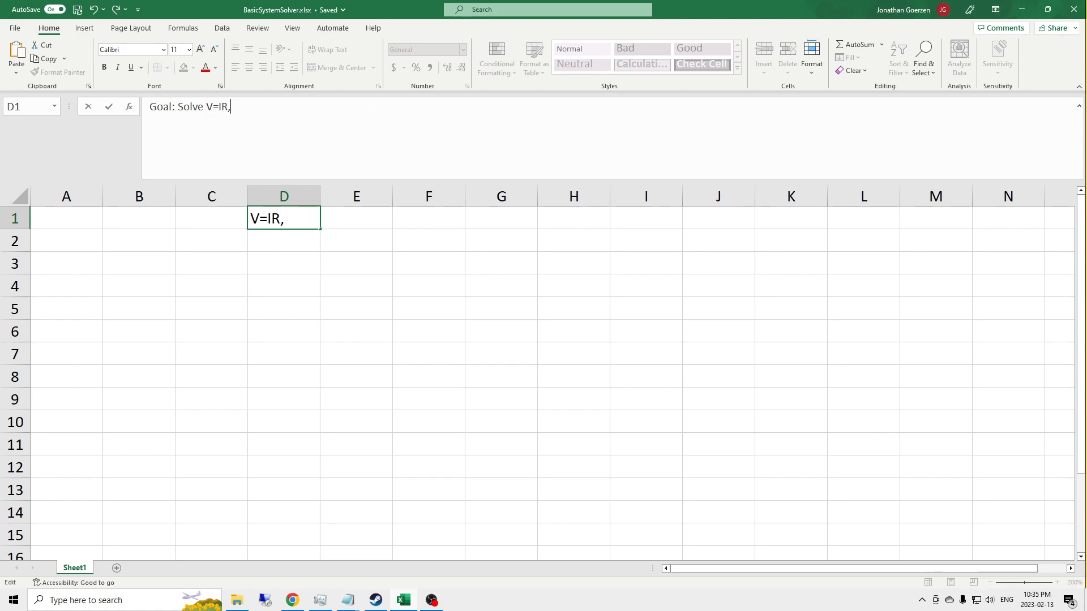
{"action": "key", "text": "Return"}
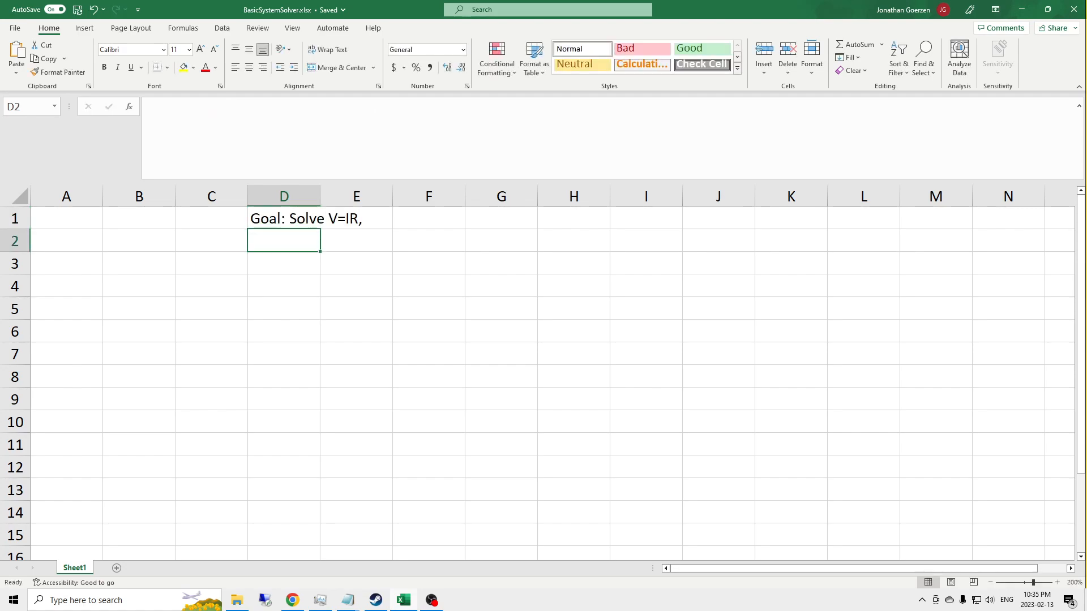
{"action": "key", "text": "Up"}
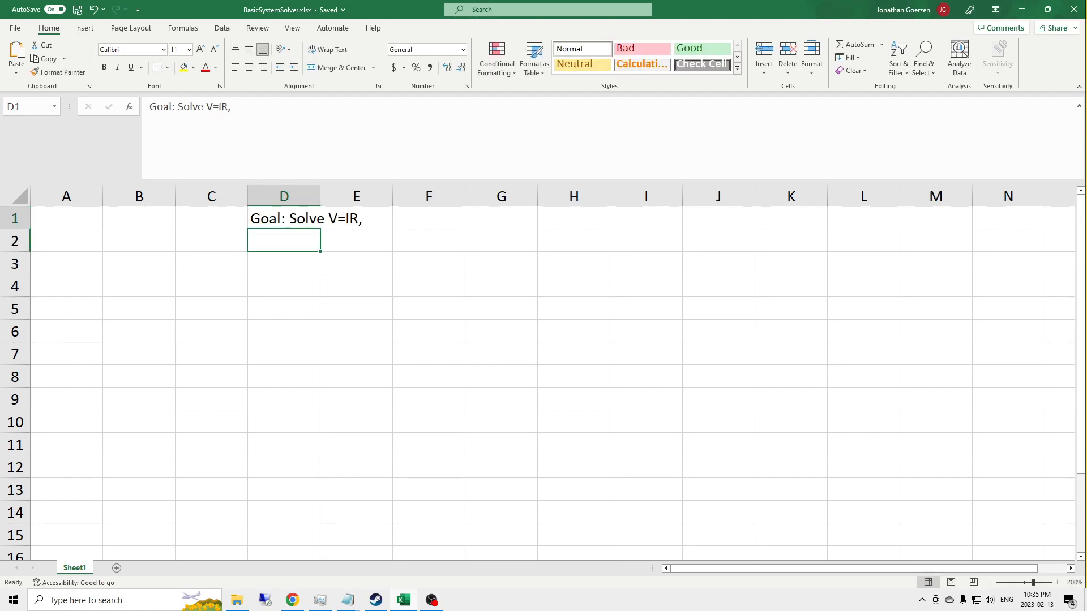
{"action": "left_click", "coordinate": [324, 131]}
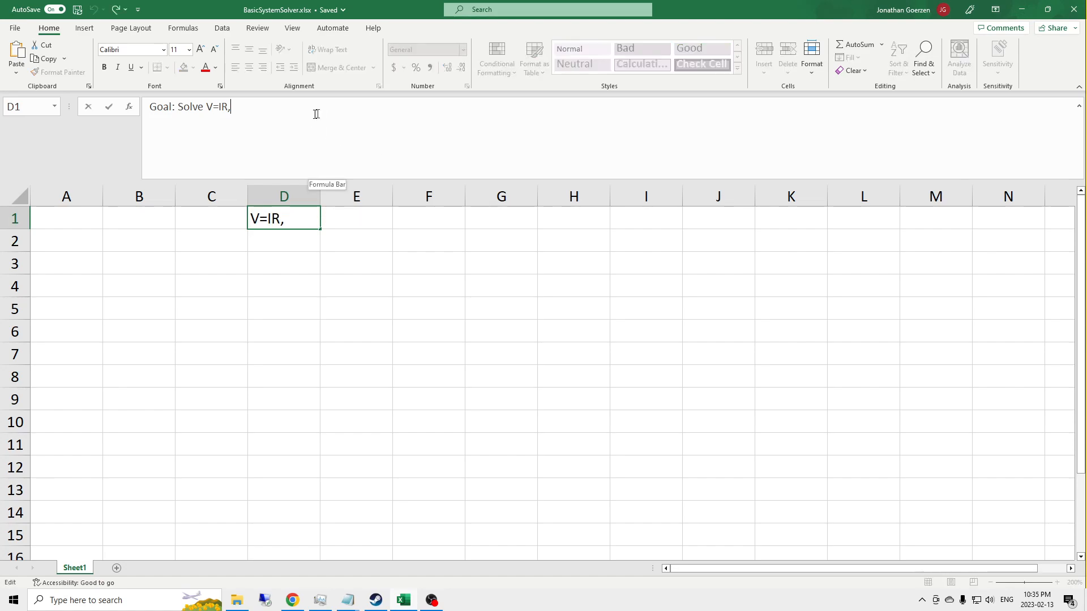
{"action": "key", "text": "BackSpace"}
{"action": "key", "text": "Return"}
Step: Enter the labels voltage, current and resistance in cells A3 to A5
{"action": "key", "text": "Left"}
{"action": "key", "text": "Left"}
{"action": "key", "text": "Left"}
{"action": "key", "text": "Down"}
{"action": "key", "text": "Down"}
{"action": "key", "text": "Up"}
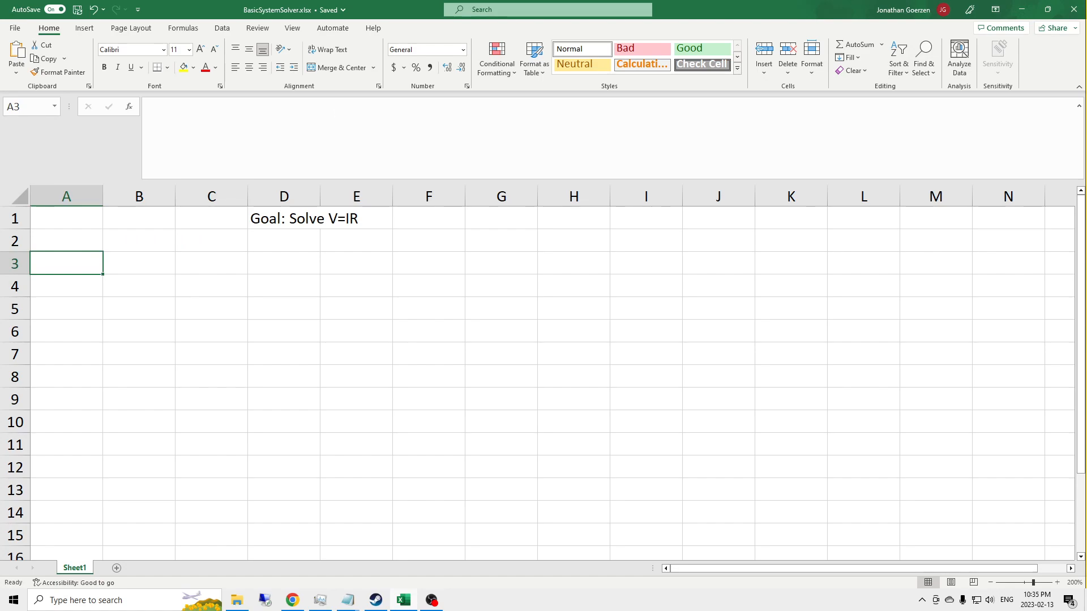
{"action": "type", "text": "volt"}
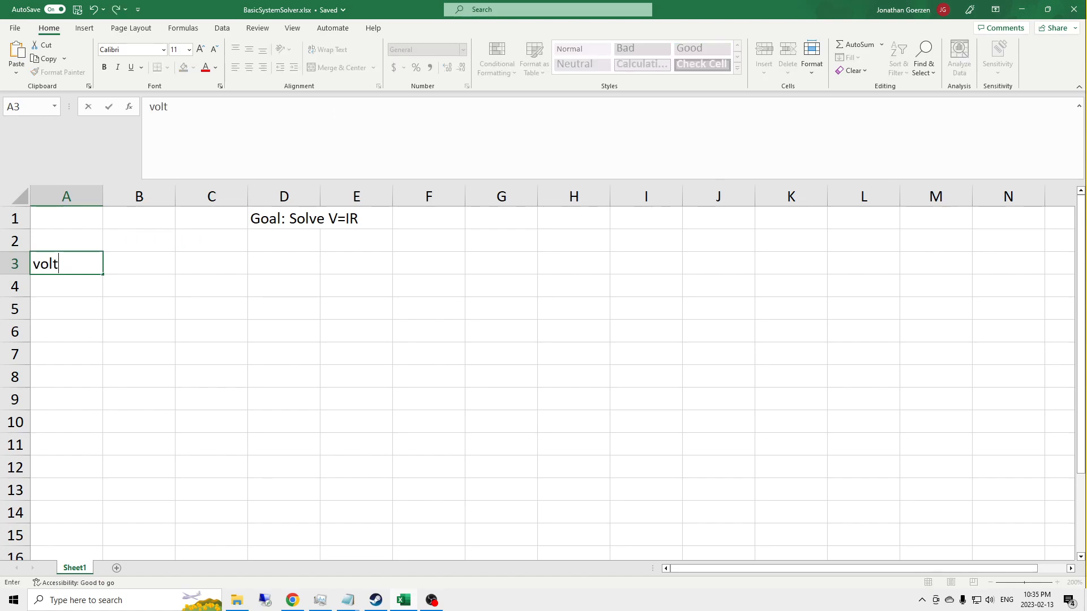
{"action": "type", "text": "age"}
{"action": "key", "text": "Return"}
{"action": "type", "text": "current"}
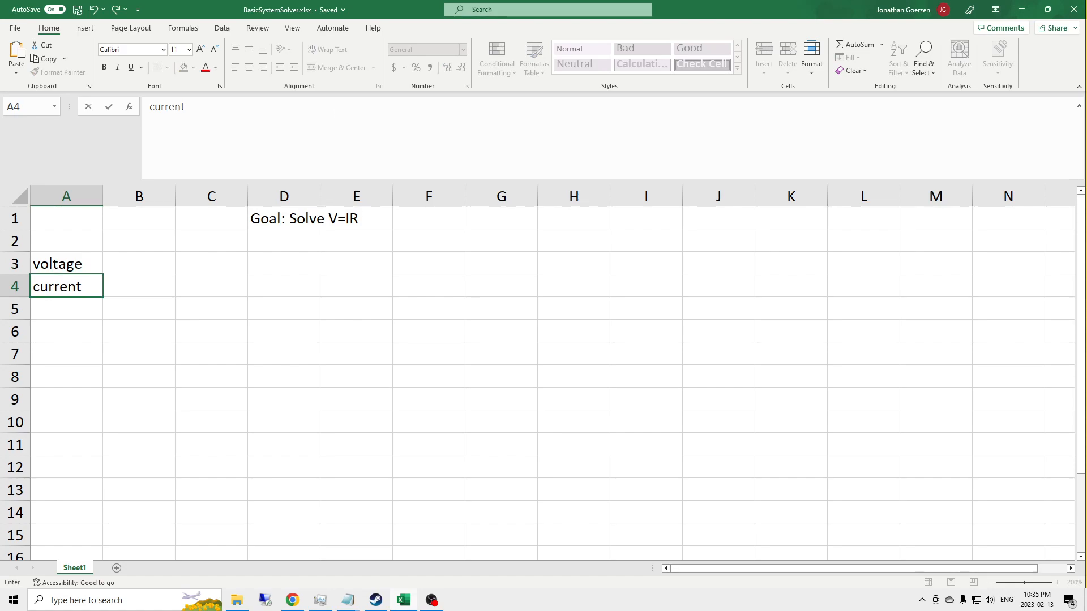
{"action": "key", "text": "Return"}
{"action": "type", "text": "resi"}
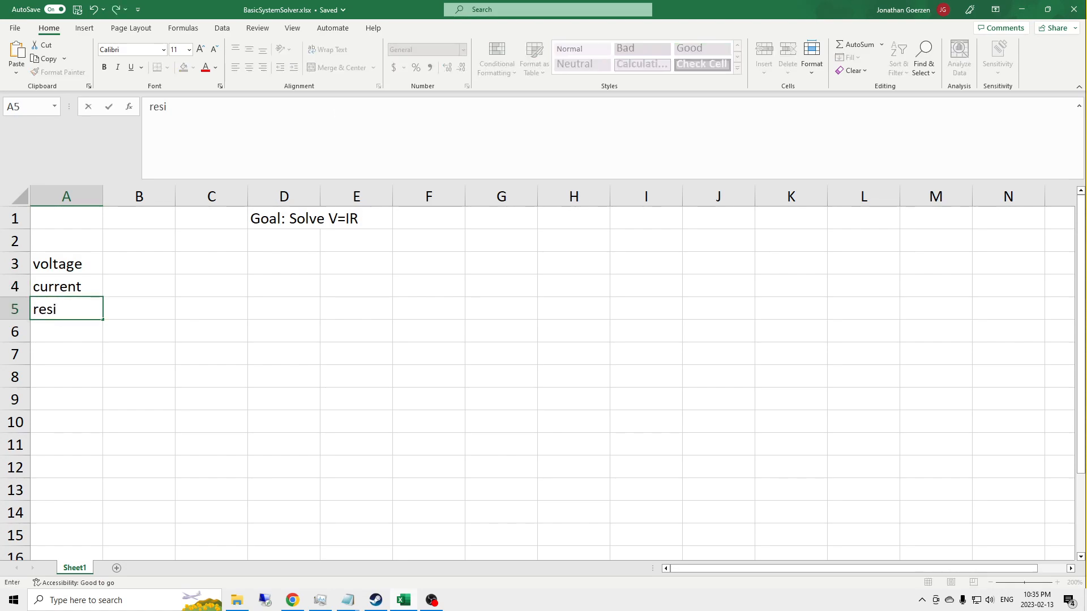
{"action": "type", "text": "stance"}
{"action": "key", "text": "Return"}
Step: Enter the values 6, 3 and 2 for voltage, current and resistance in B3 to B5
{"action": "key", "text": "Up"}
{"action": "key", "text": "Up"}
{"action": "key", "text": "Up"}
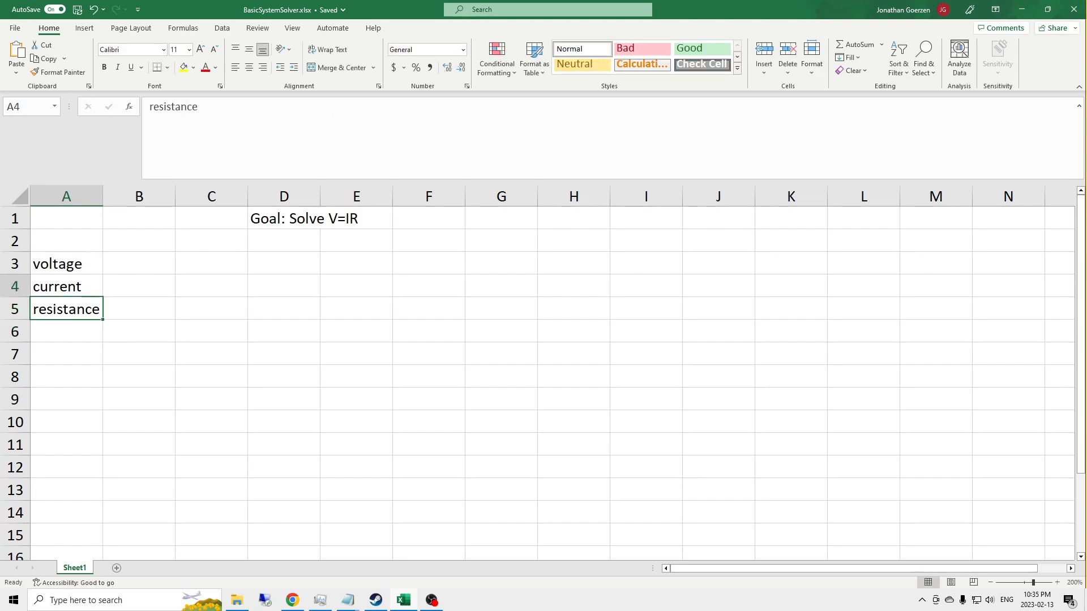
{"action": "key", "text": "Right"}
{"action": "key", "text": "Down"}
{"action": "key", "text": "Up"}
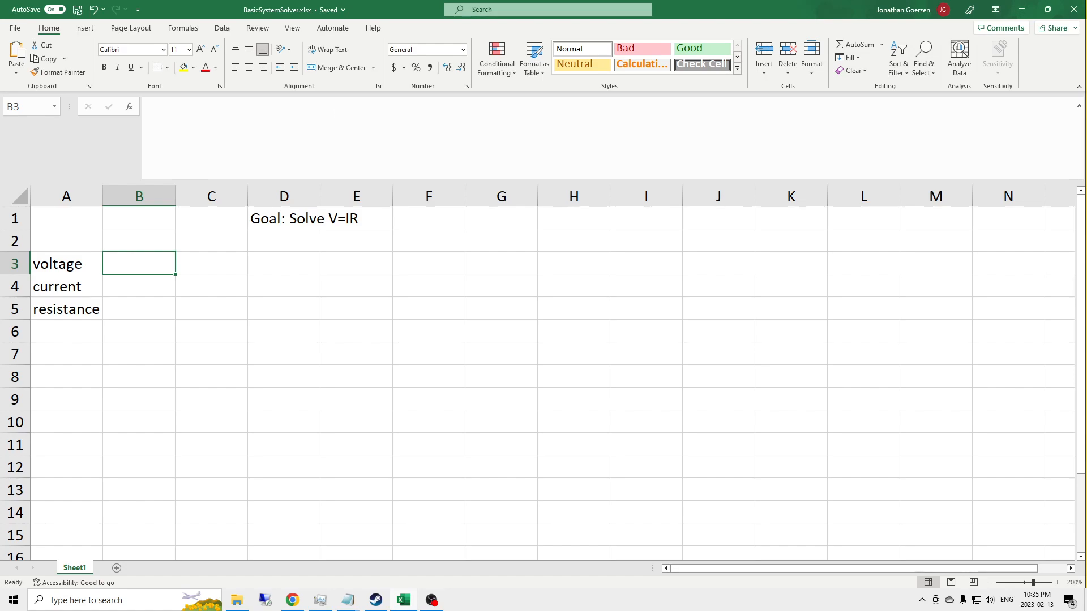
{"action": "type", "text": "6"}
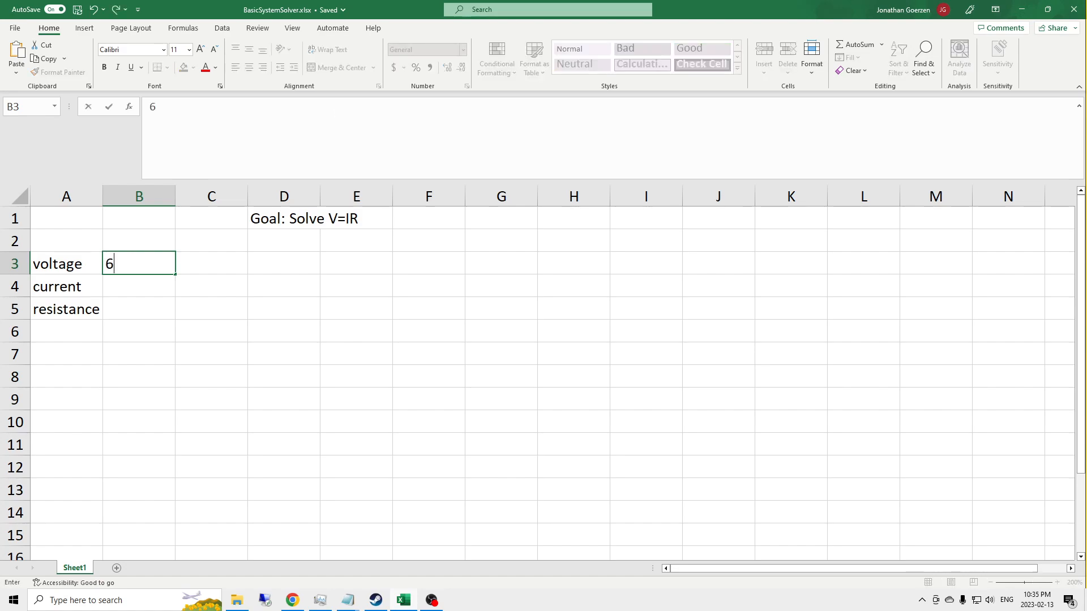
{"action": "key", "text": "Return"}
{"action": "type", "text": "3"}
{"action": "key", "text": "Return"}
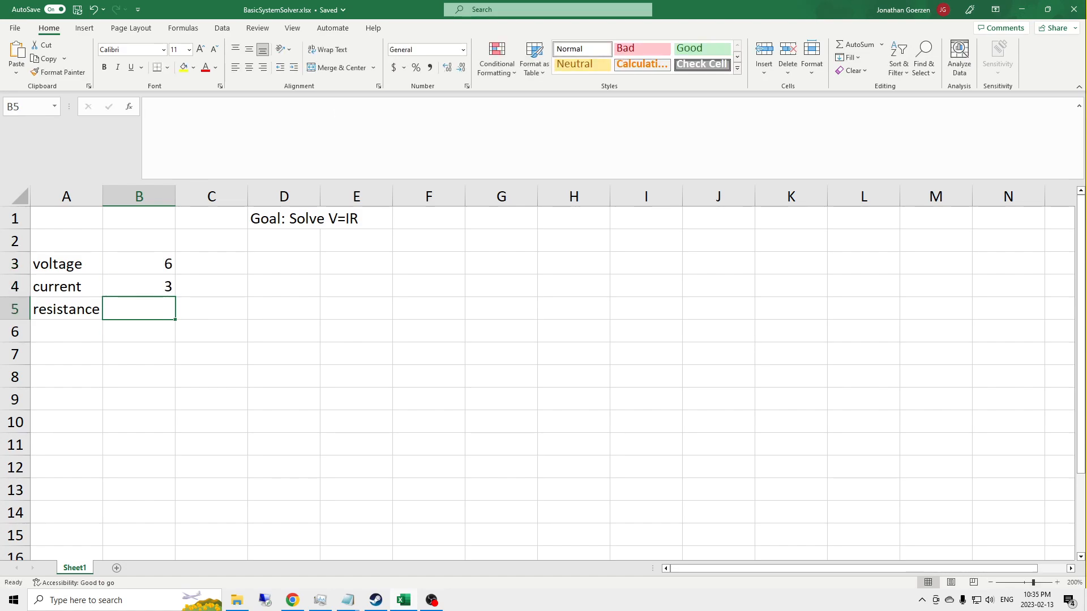
{"action": "type", "text": "2"}
{"action": "key", "text": "Return"}
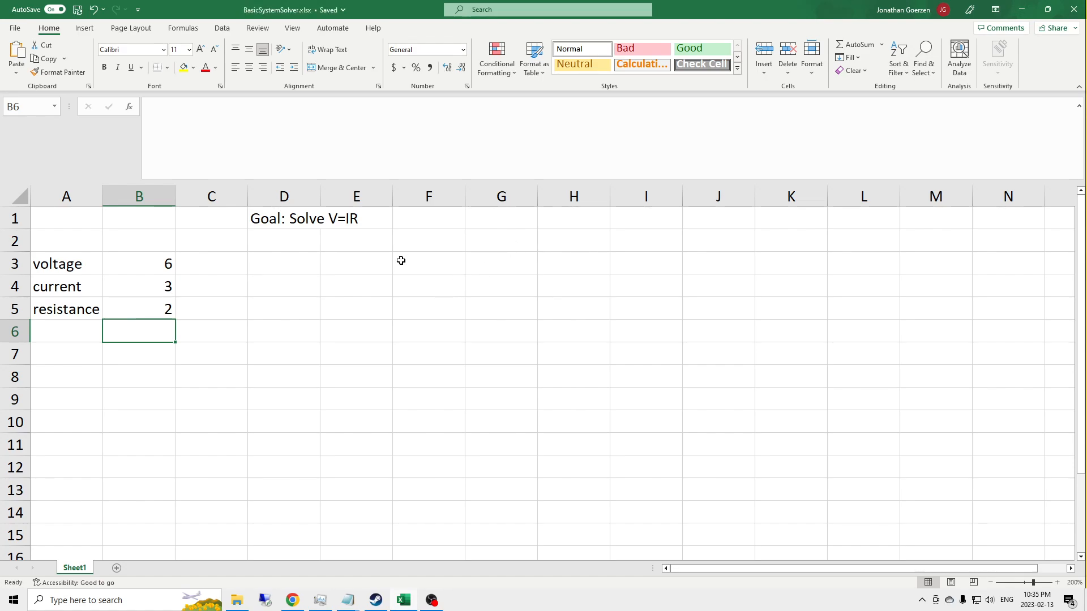
Step: Write a LAMBDA formula in G3 with parameters voltage, current and resistance, and the placeholder calculation 1 on a second line
{"action": "left_click", "coordinate": [484, 260]}
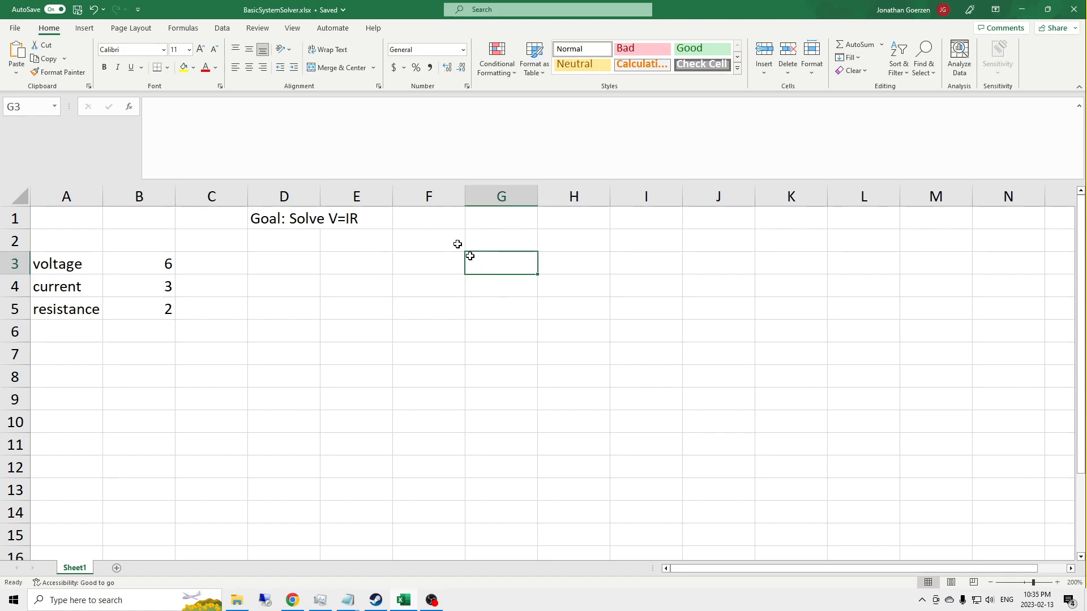
{"action": "left_click", "coordinate": [151, 105]}
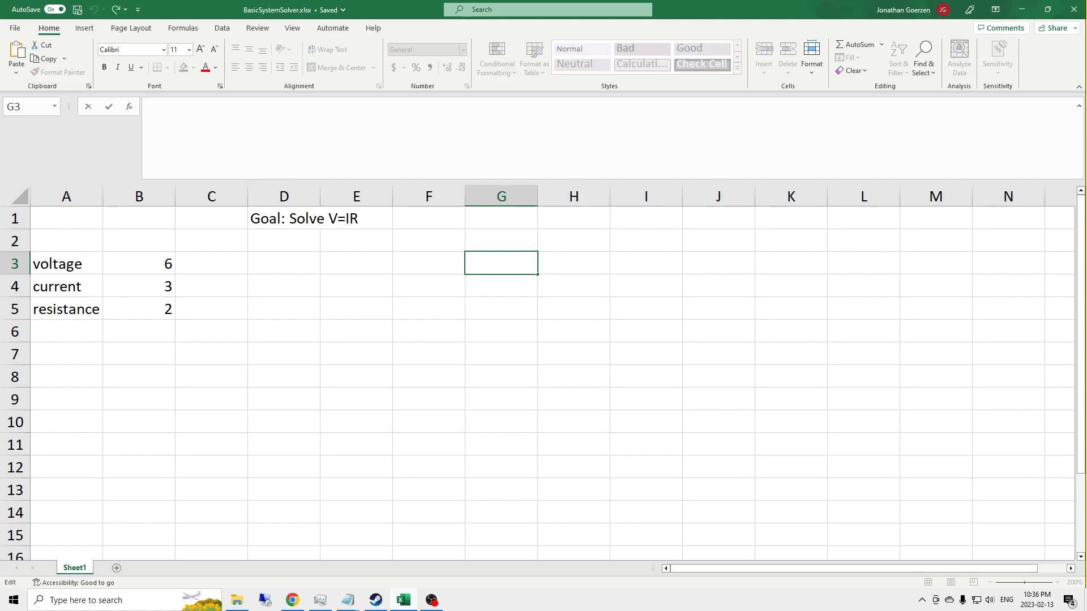
{"action": "type", "text": "=LAM"}
{"action": "key", "text": "Tab"}
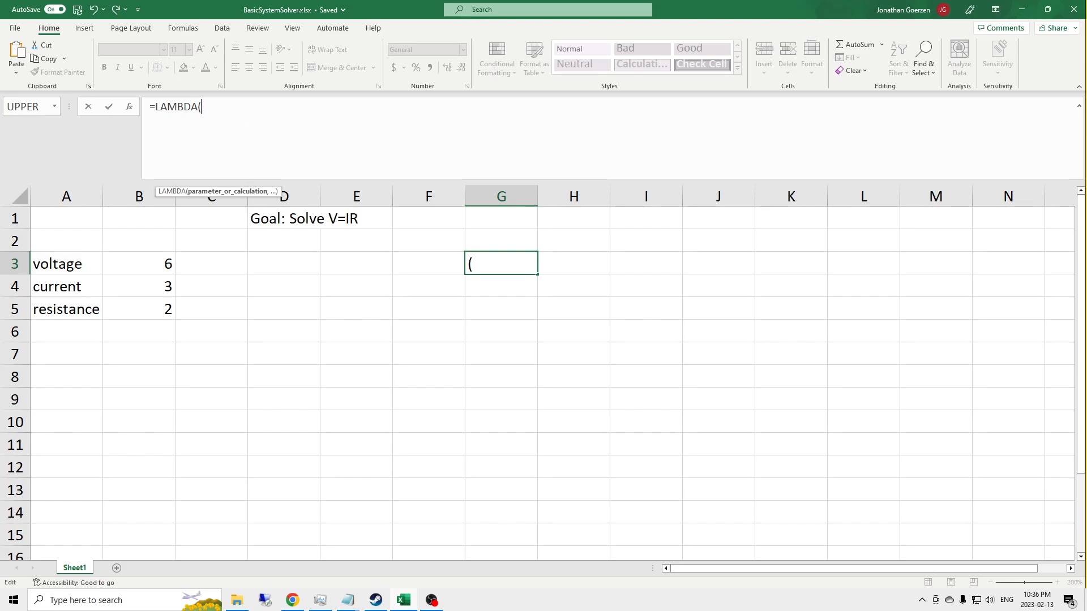
{"action": "type", "text": "voltage, current, res"}
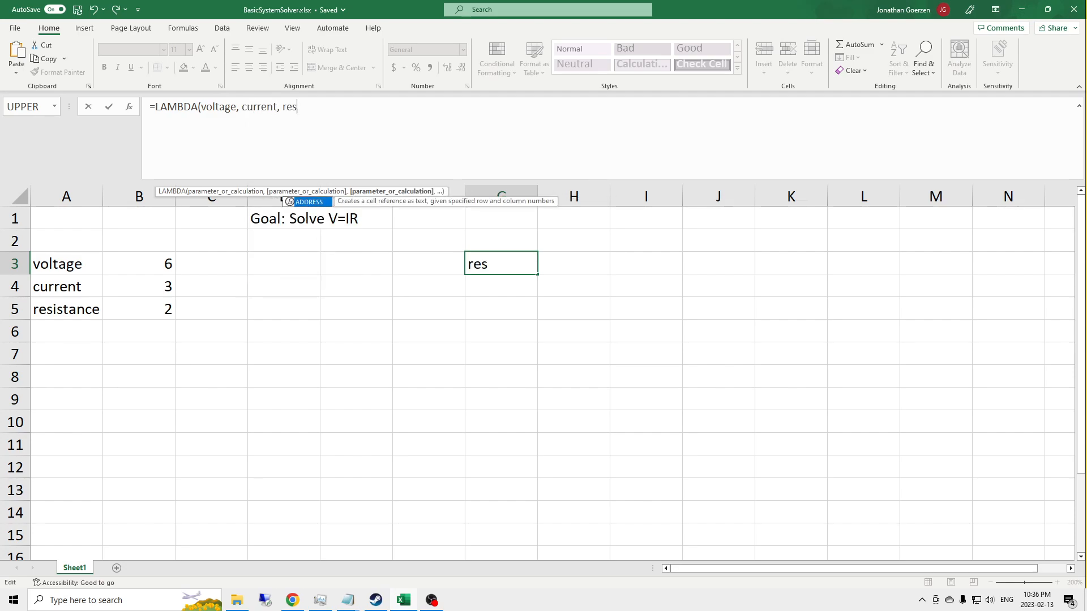
{"action": "type", "text": "istance"}
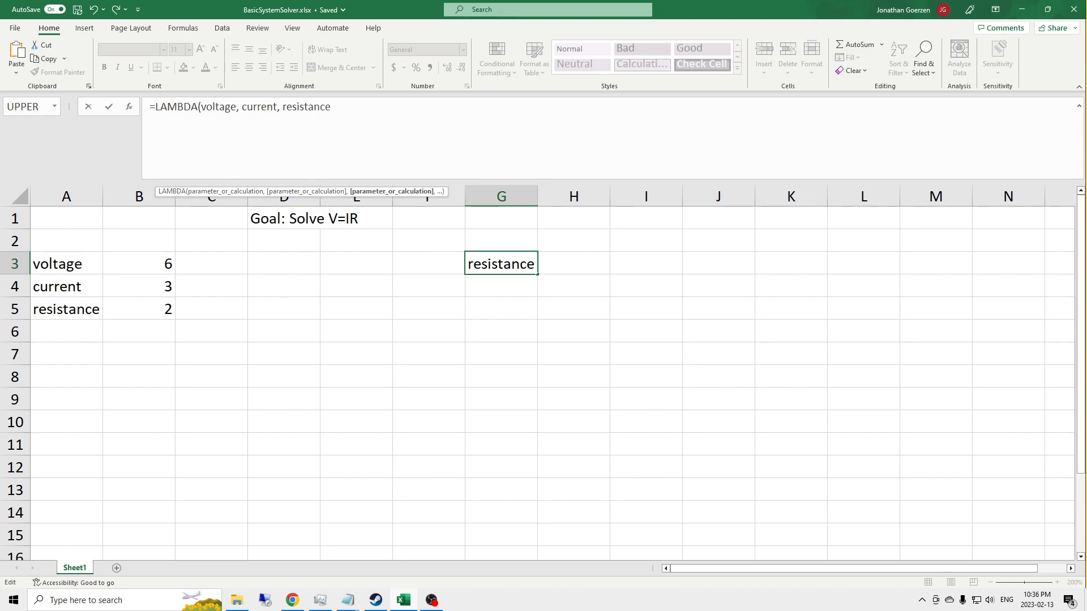
{"action": "type", "text": ", "}
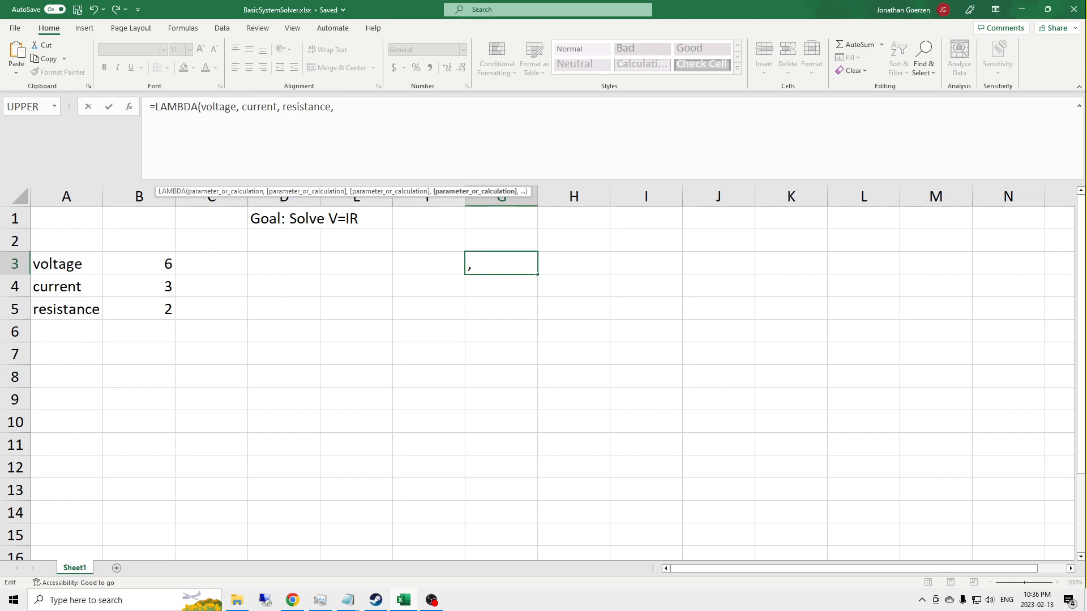
{"action": "type", "text": "1)"}
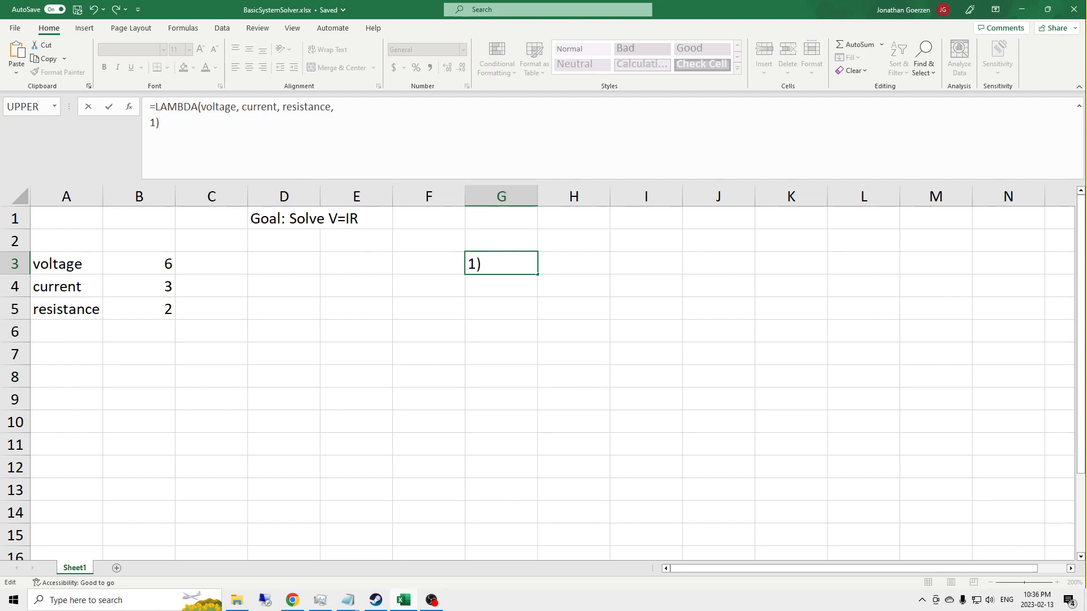
{"action": "type", "text": "("}
Step: Call the LAMBDA in G3 with the arguments B3, B4 and B5, and commit the formula
{"action": "left_click", "coordinate": [133, 264]}
{"action": "type", "text": ","}
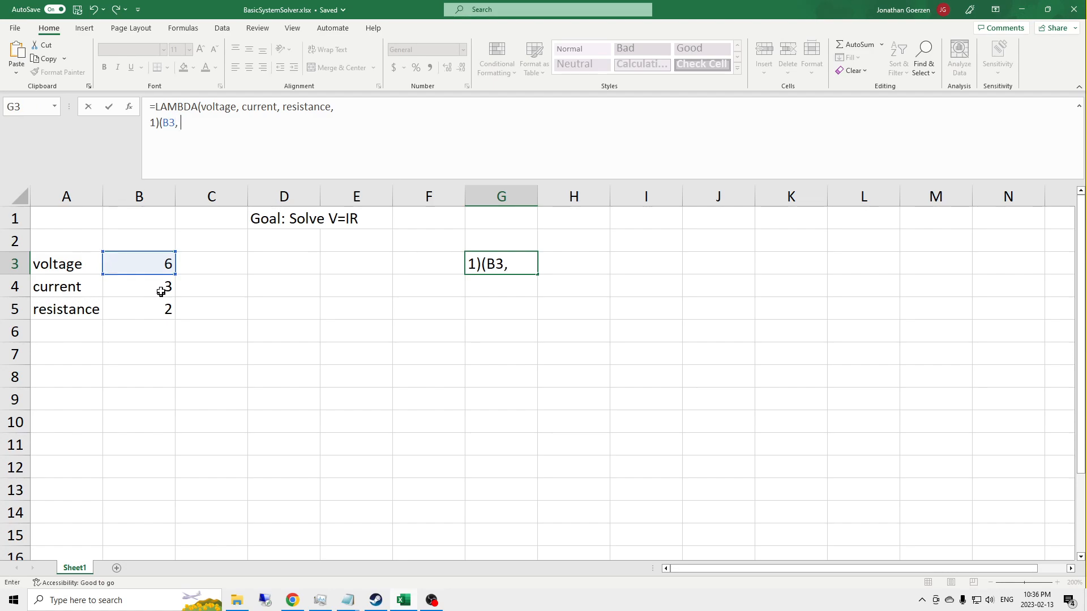
{"action": "left_click", "coordinate": [160, 287]}
{"action": "type", "text": ","}
{"action": "left_click", "coordinate": [153, 309]}
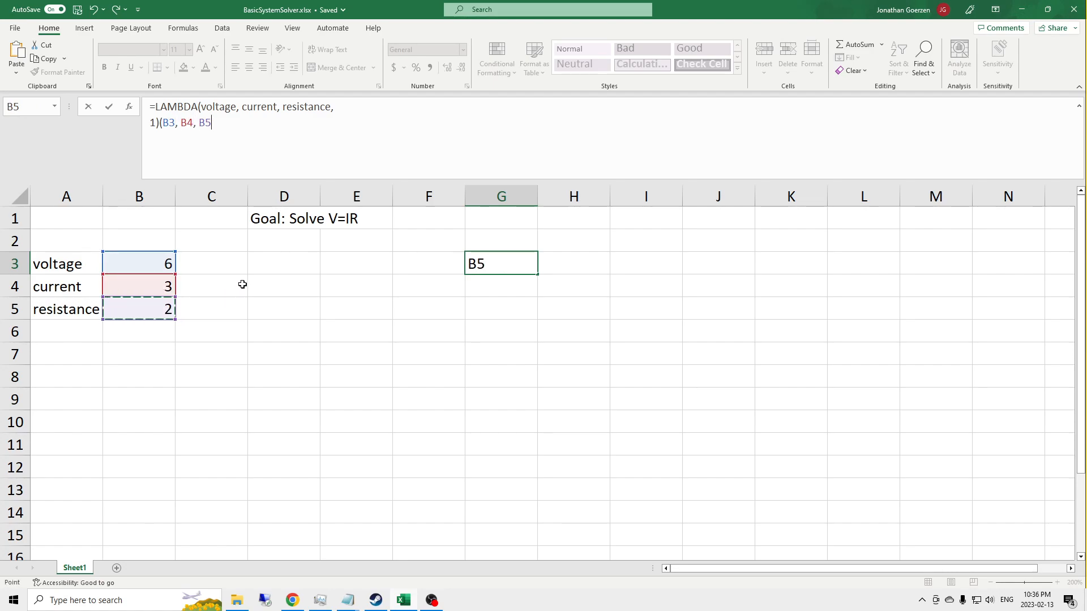
{"action": "type", "text": ")"}
{"action": "key", "text": "Return"}
{"action": "key", "text": "Up"}
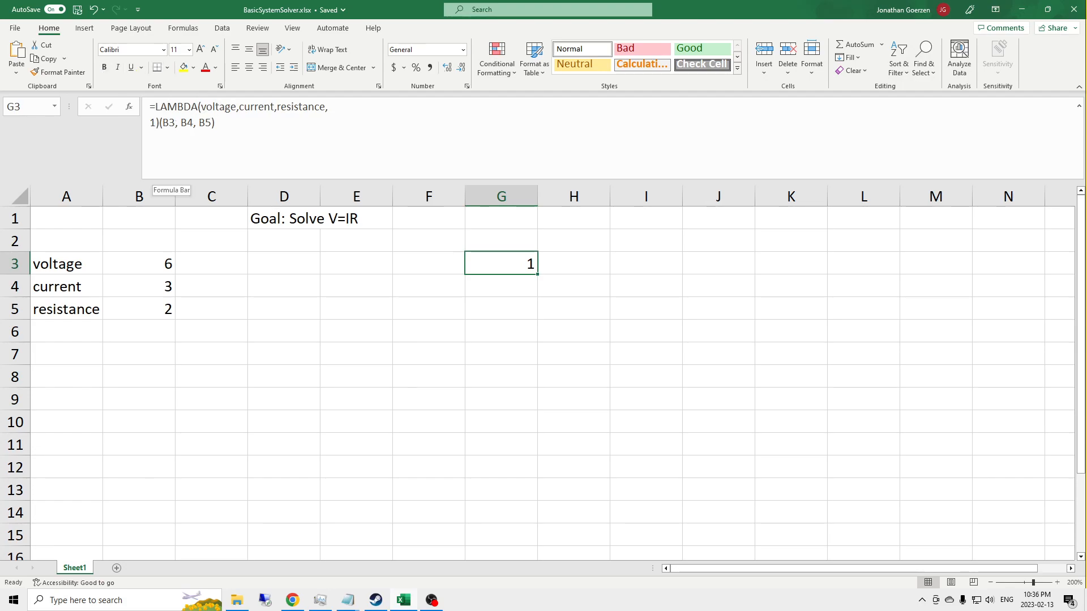
Step: Move the LAMBDA's closing parenthesis and its arguments onto a separate line in the G3 formula
{"action": "left_click", "coordinate": [293, 128]}
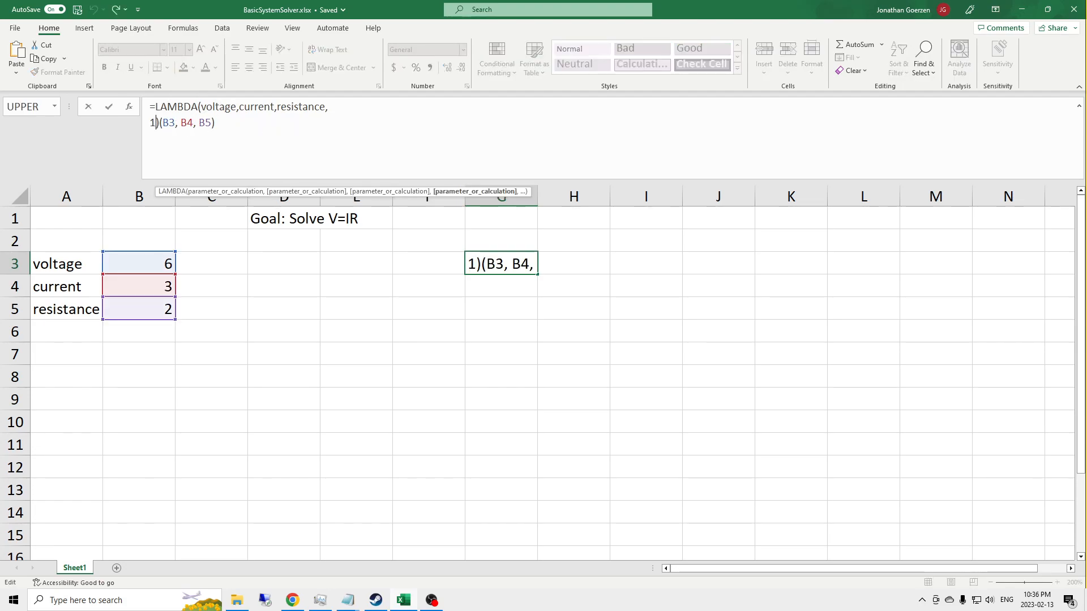
{"action": "key", "text": "alt+Return"}
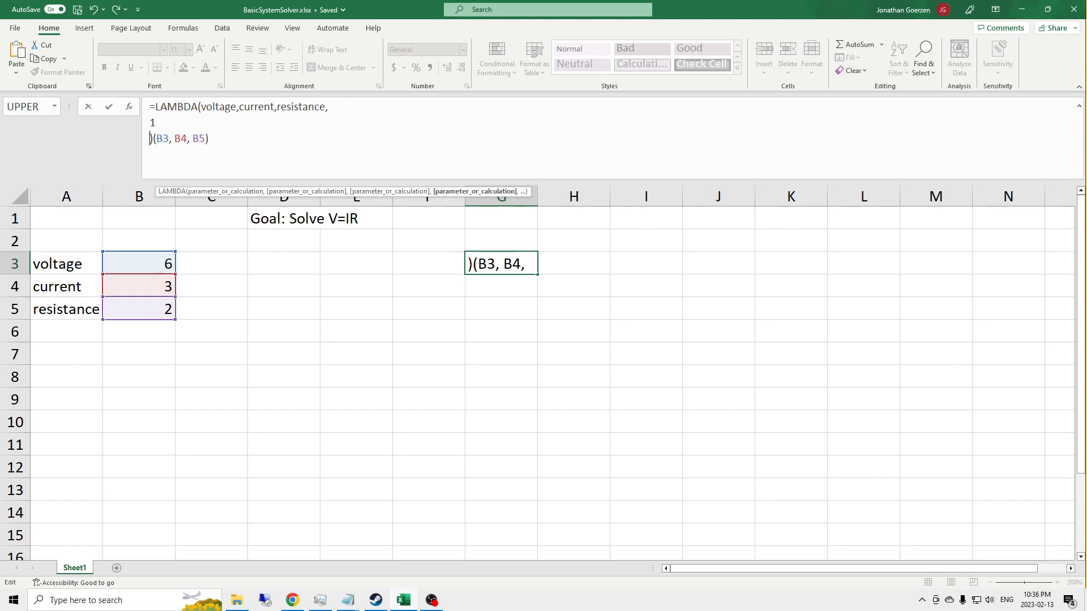
{"action": "key", "text": "Return"}
{"action": "key", "text": "Up"}
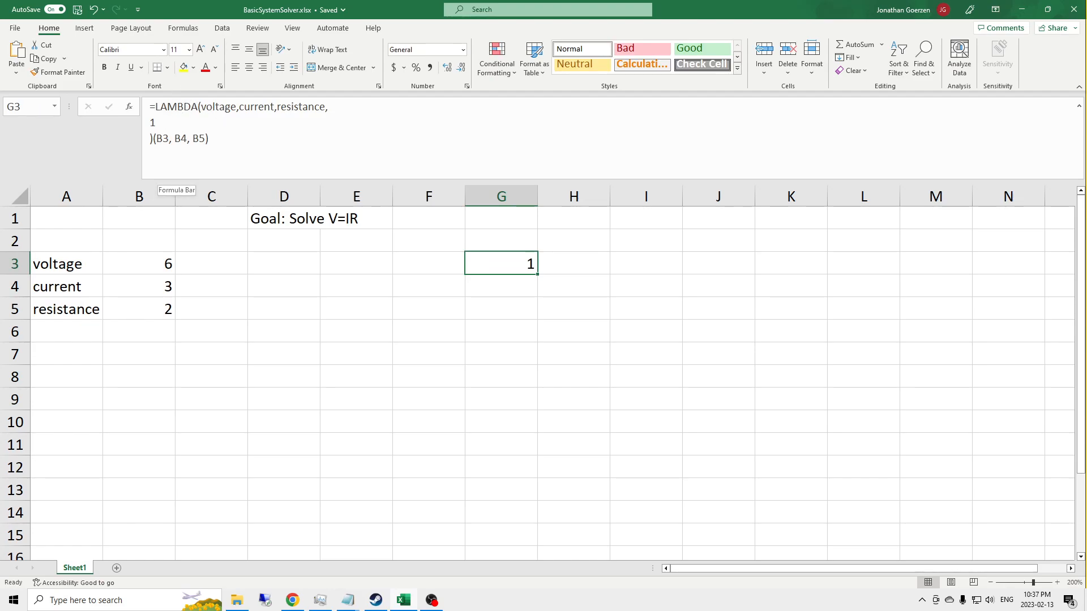
Step: Replace the placeholder 1 in the G3 LAMBDA with an empty LET function whose closing parenthesis sits on its own line
{"action": "left_click", "coordinate": [161, 176]}
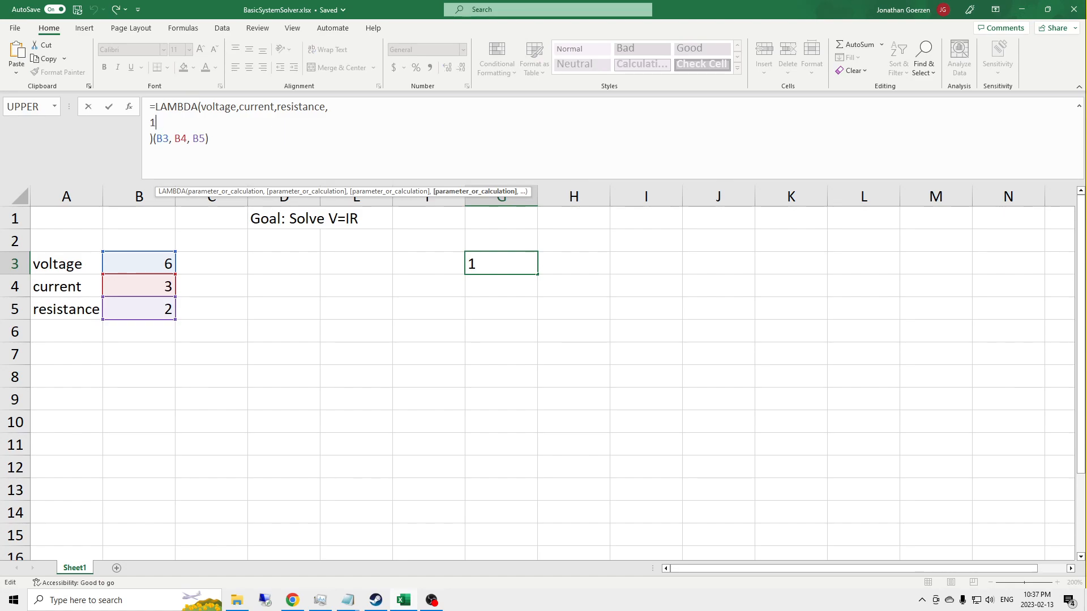
{"action": "key", "text": "BackSpace"}
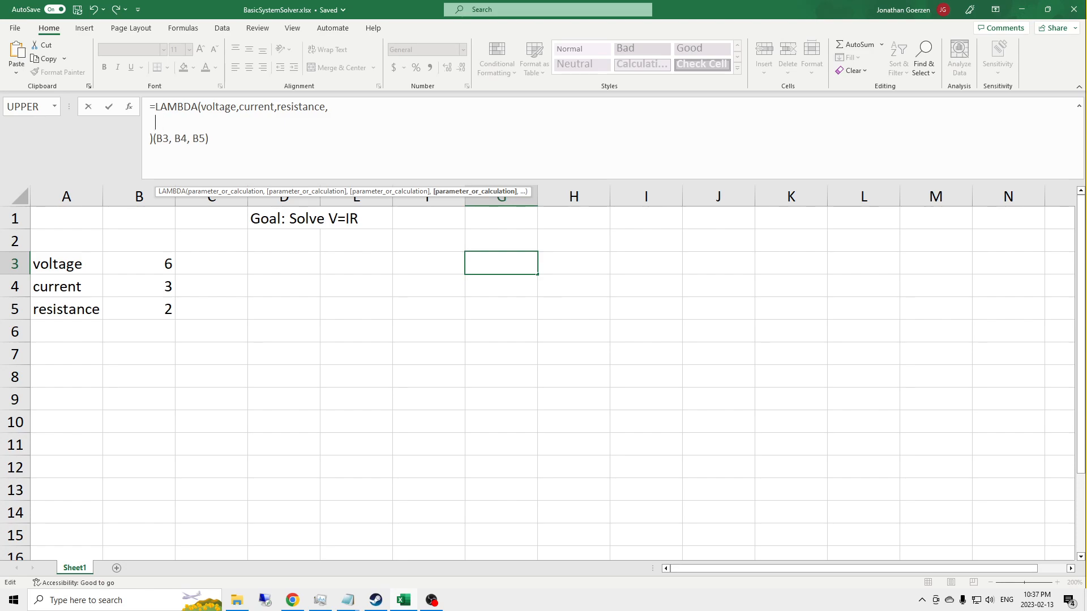
{"action": "type", "text": "LET"}
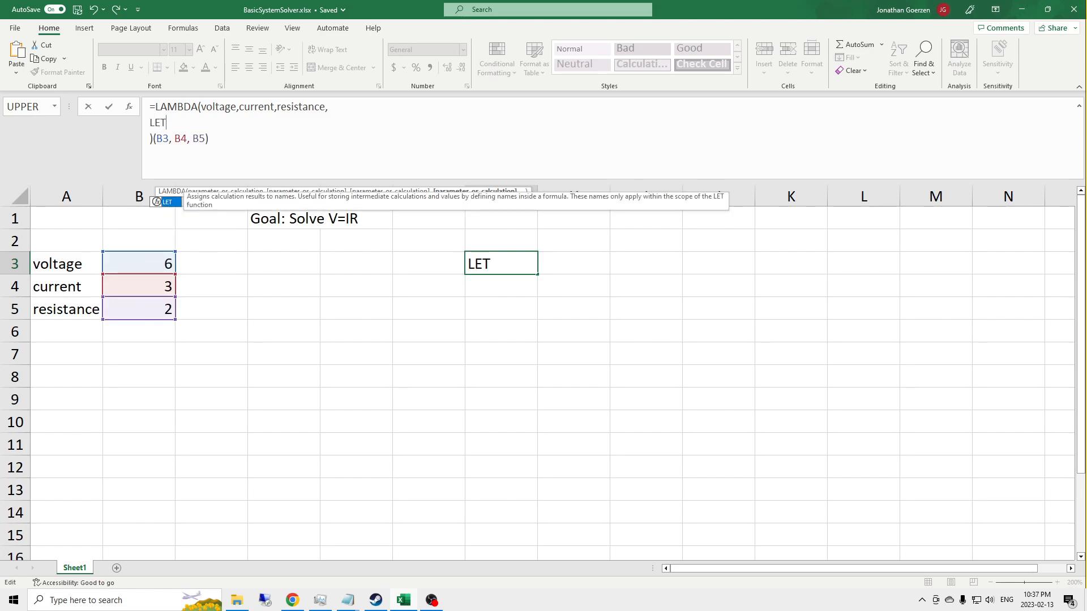
{"action": "type", "text": "()"}
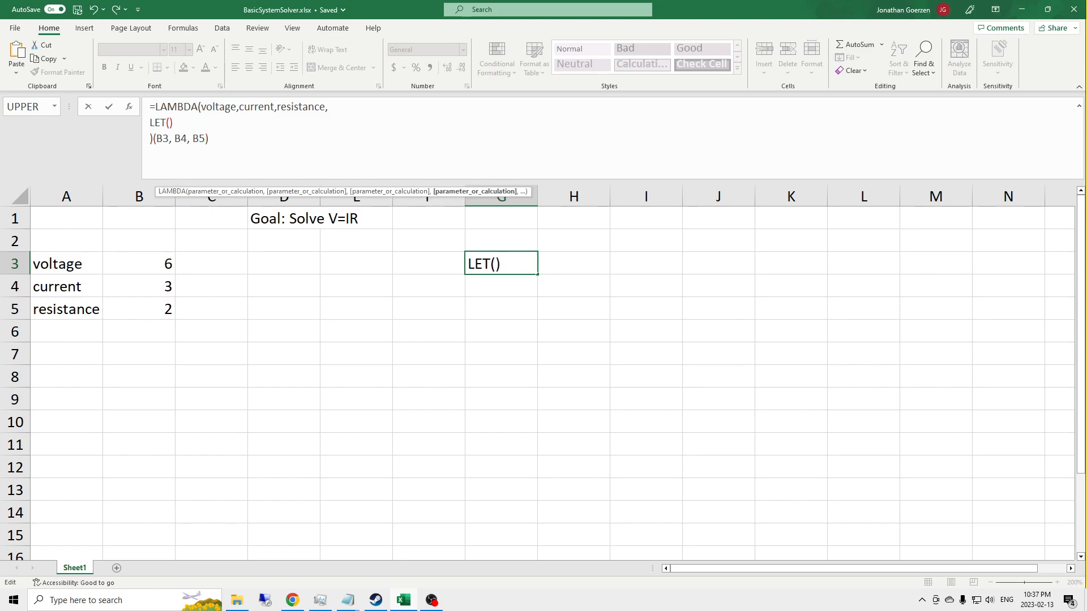
{"action": "key", "text": "Left"}
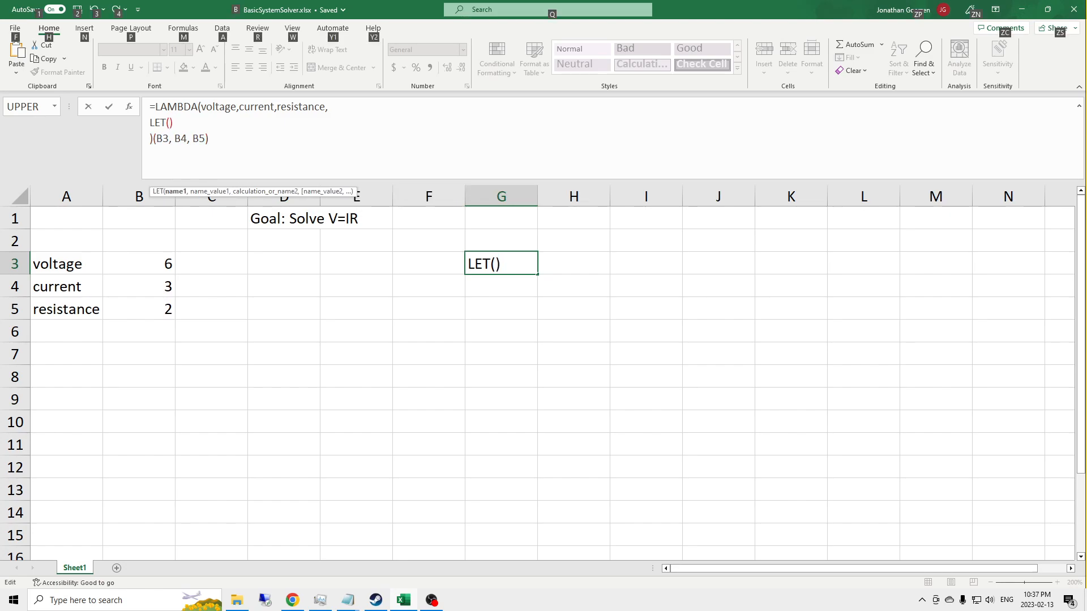
{"action": "key", "text": "alt+Return"}
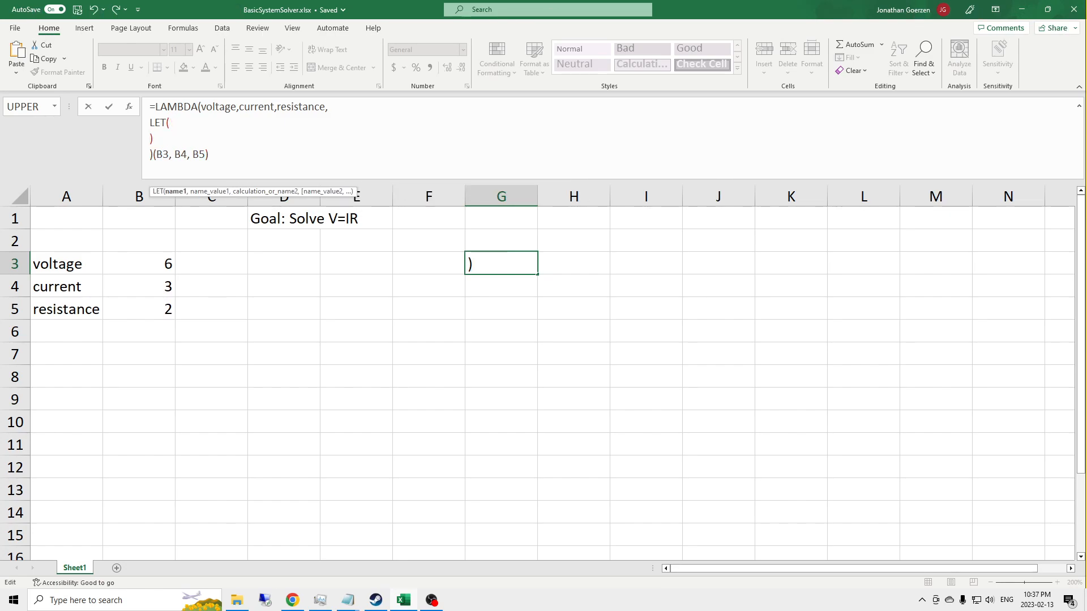
{"action": "key", "text": "Up"}
{"action": "key", "text": "End"}
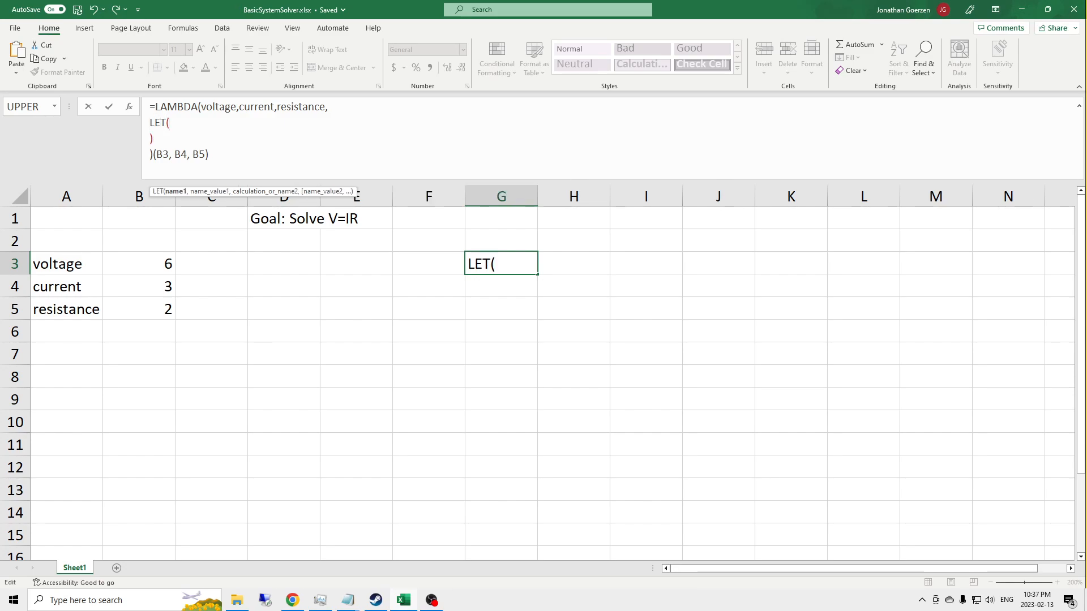
Step: Give the LET function the arguments test, 1, test and commit the G3 formula
{"action": "type", "text": "test"}
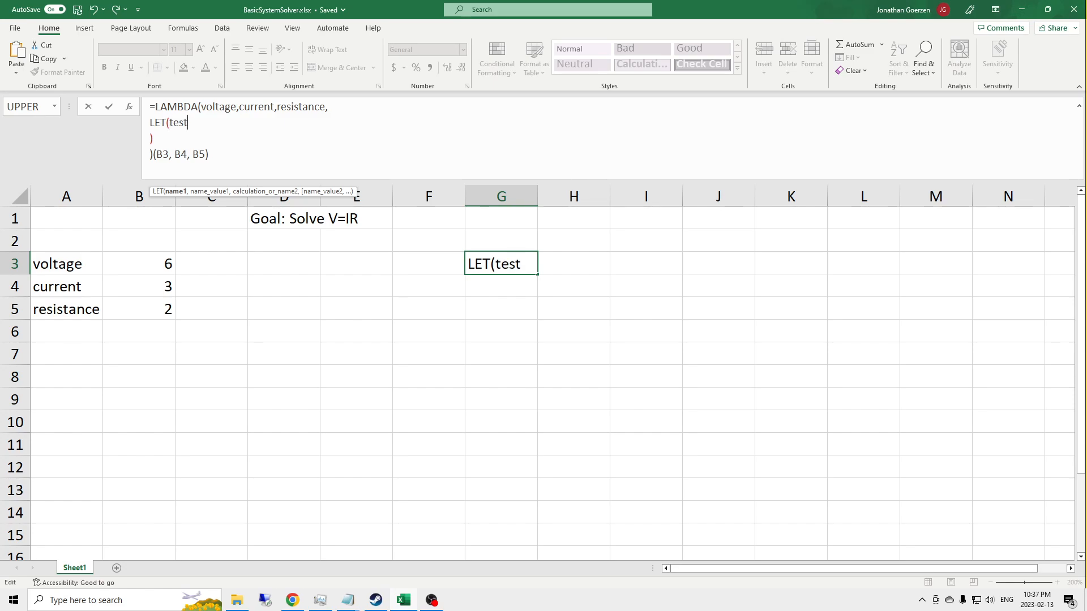
{"action": "type", "text": ", 1"}
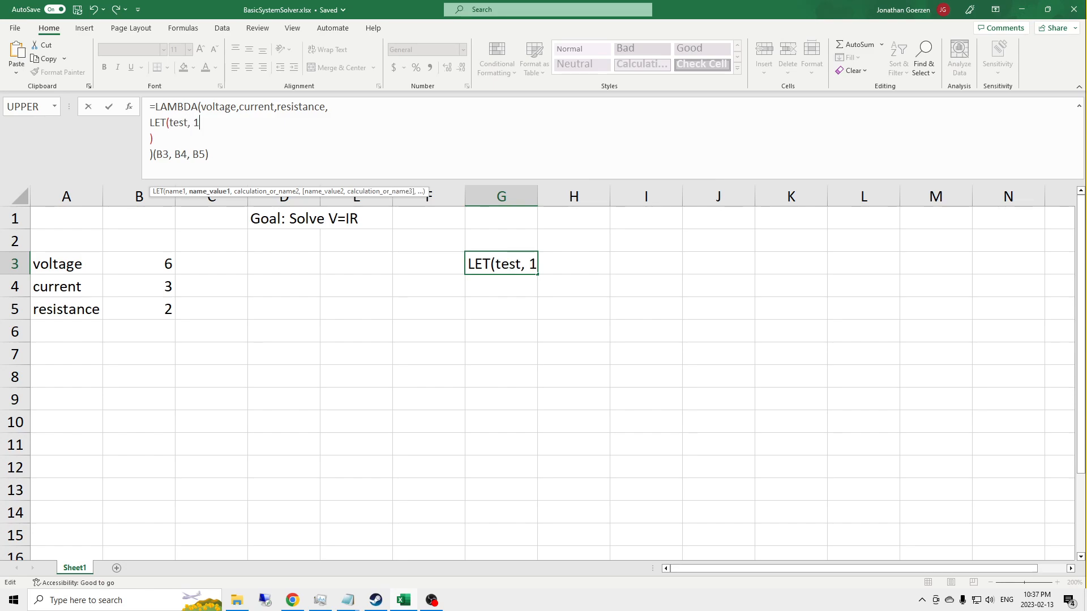
{"action": "type", "text": ", test"}
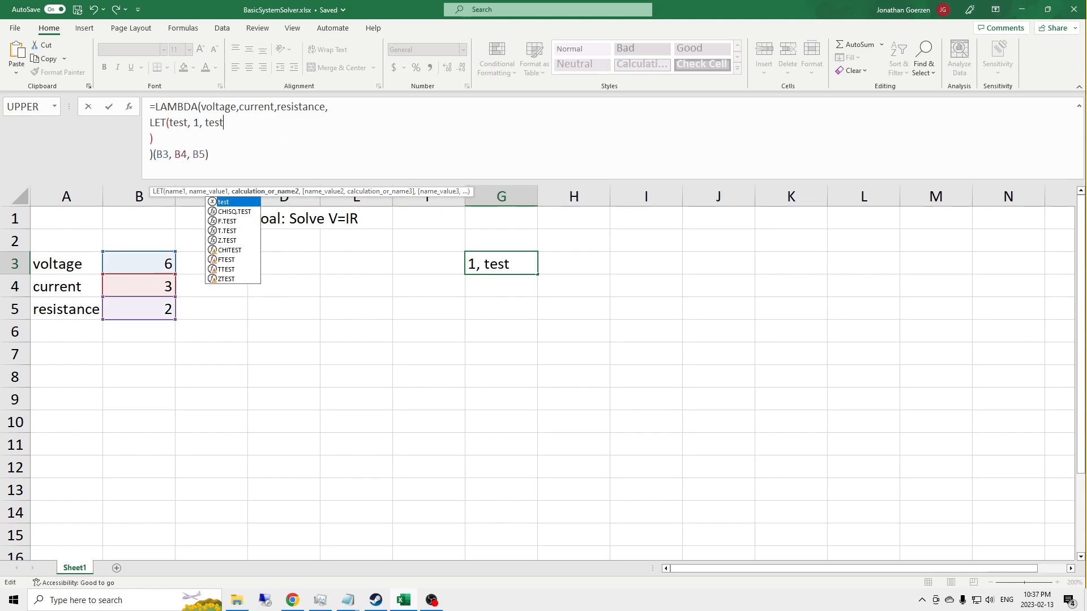
{"action": "key", "text": "Return"}
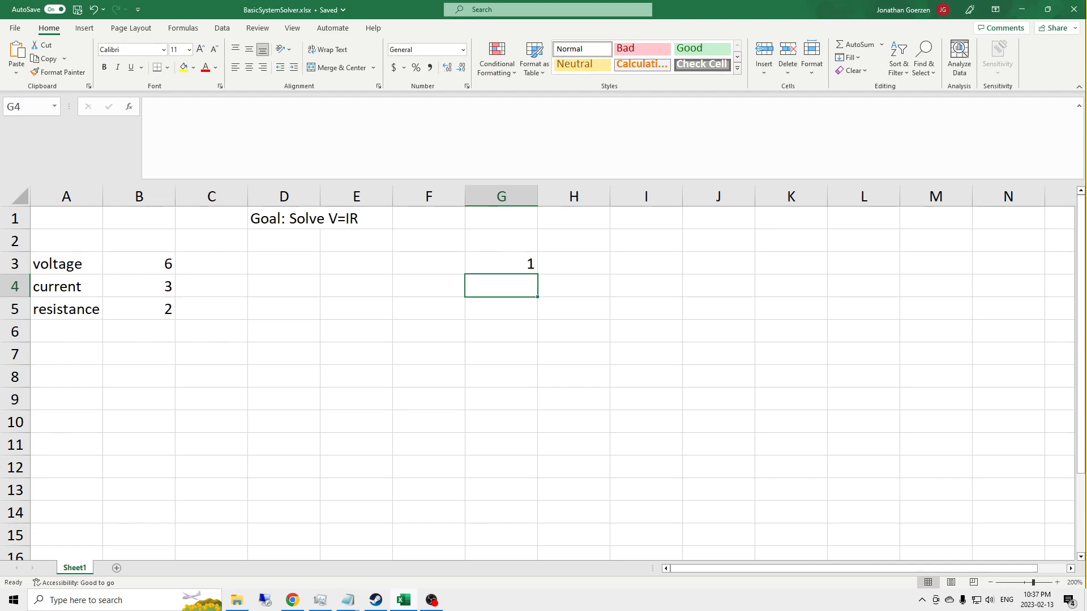
{"action": "key", "text": "Up"}
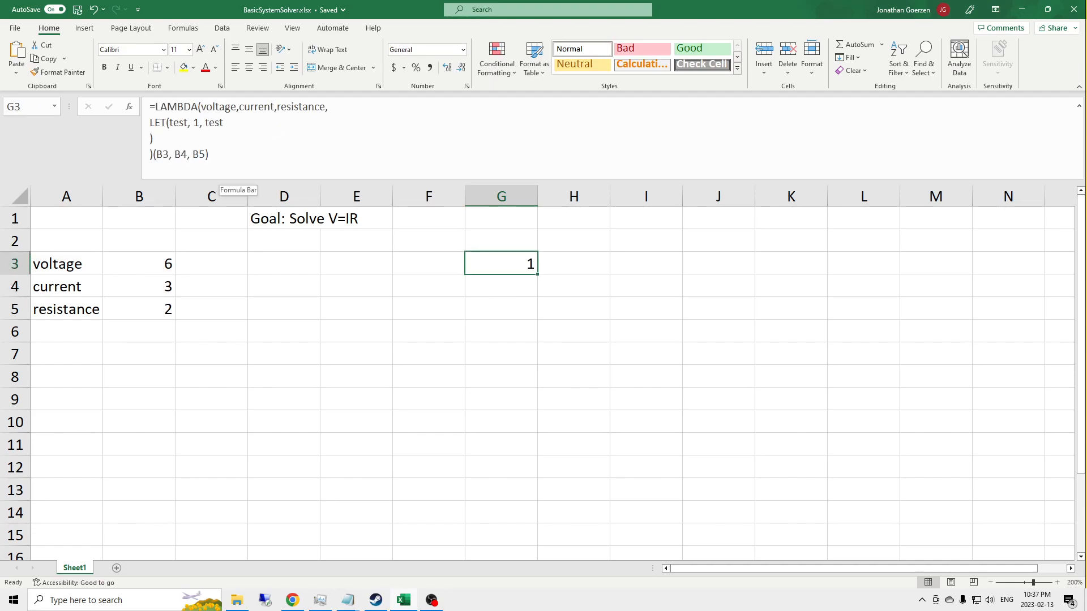
Step: Move the final test argument of LET onto its own indented line below a blank line, and commit the formula
{"action": "left_click", "coordinate": [203, 123]}
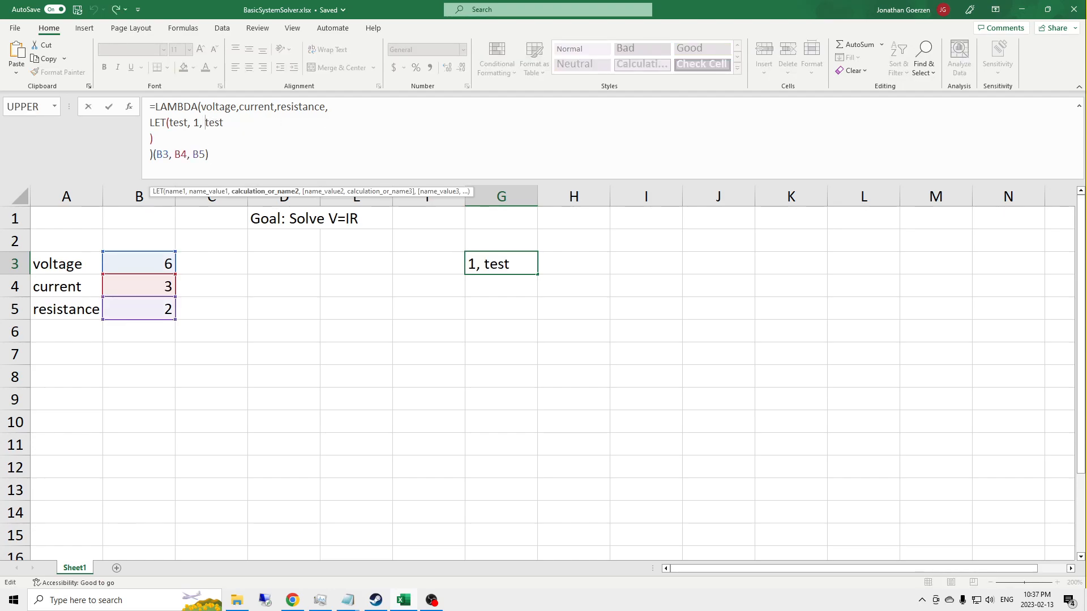
{"action": "key", "text": "alt+Return"}
{"action": "key", "text": "alt+Return"}
{"action": "key", "text": "Up"}
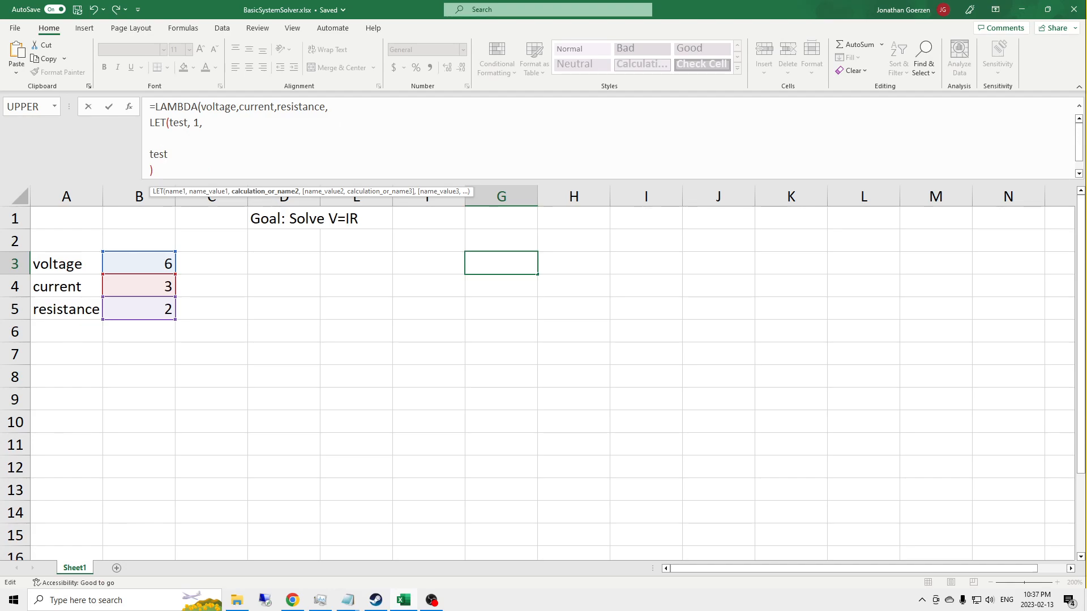
{"action": "key", "text": "Down"}
{"action": "key", "text": "Up"}
{"action": "key", "text": "Return"}
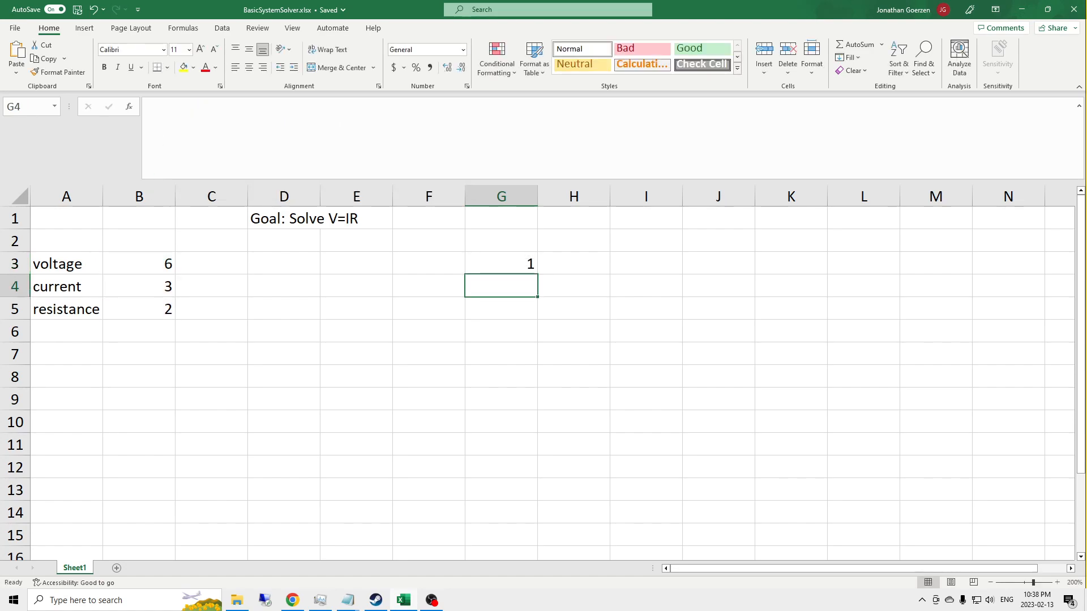
{"action": "key", "text": "Left"}
{"action": "key", "text": "Left"}
{"action": "key", "text": "Left"}
{"action": "key", "text": "Left"}
{"action": "key", "text": "Left"}
{"action": "key", "text": "Up"}
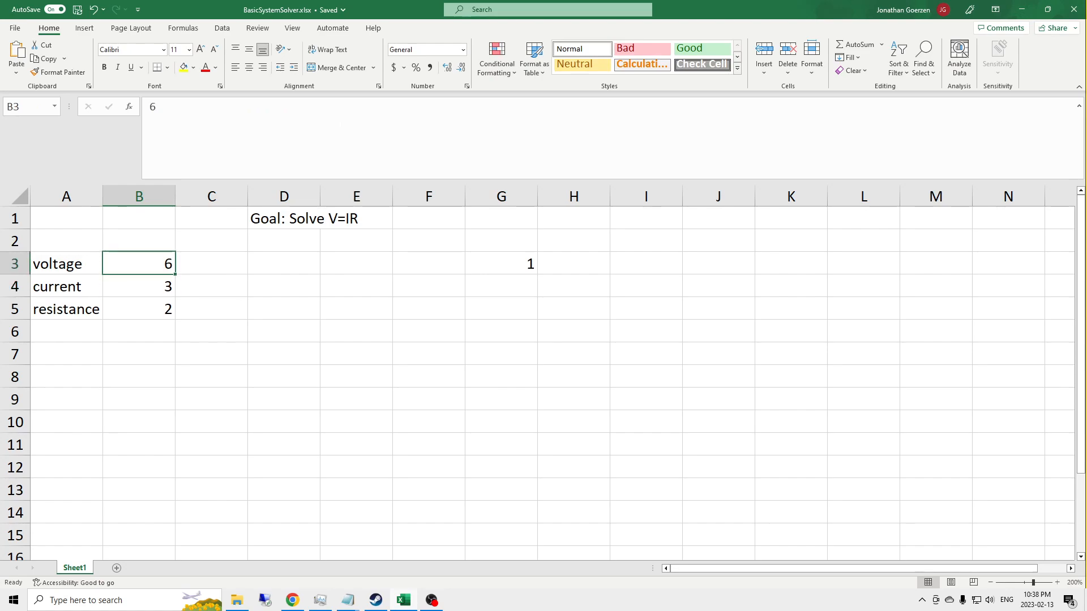
Step: Make the voltage, current and resistance parameters of the G3 LAMBDA optional by enclosing each in square brackets, and commit the formula
{"action": "key", "text": "Right"}
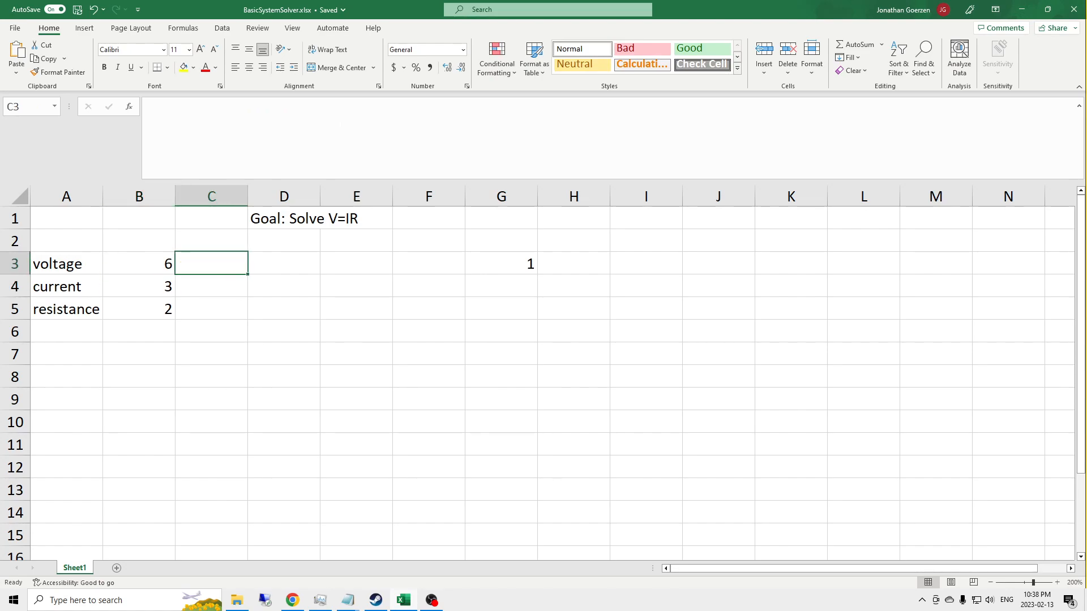
{"action": "key", "text": "Right"}
{"action": "key", "text": "Right"}
{"action": "key", "text": "Right"}
{"action": "key", "text": "Right"}
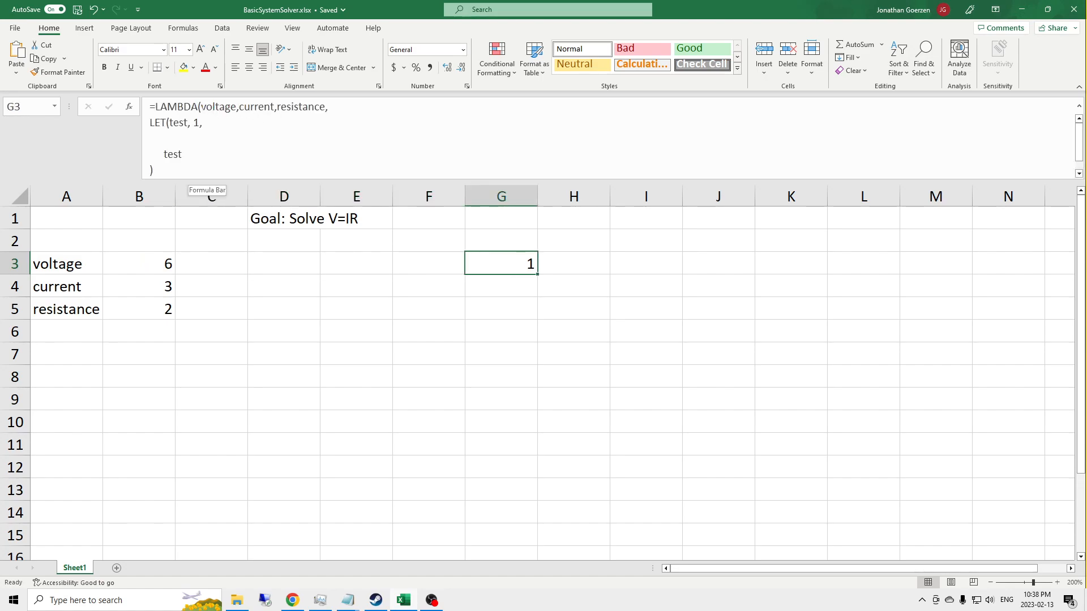
{"action": "left_click", "coordinate": [195, 111]}
{"action": "type", "text": "["}
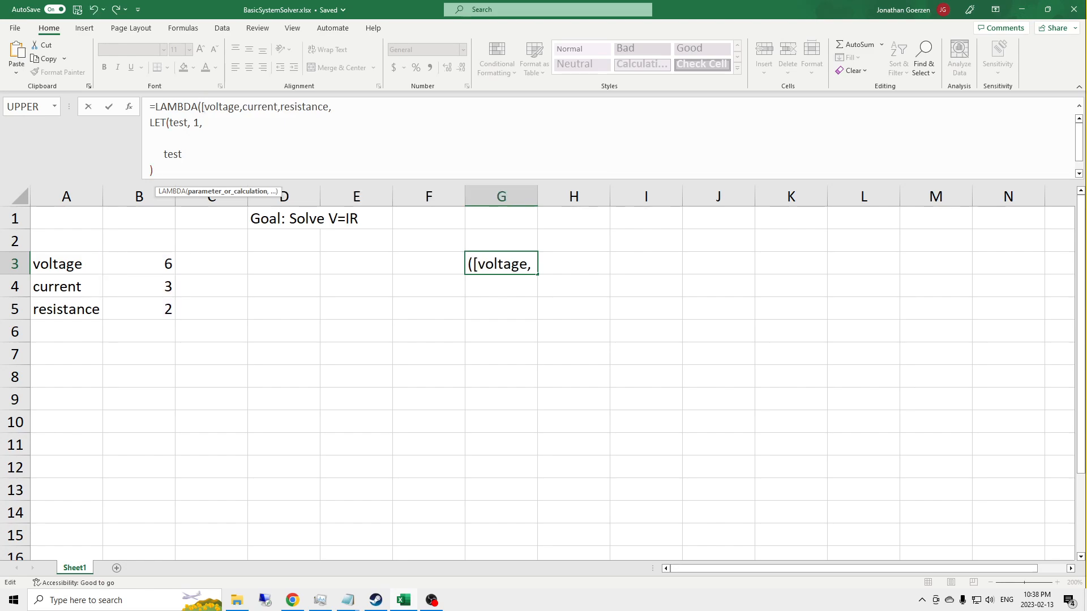
{"action": "type", "text": "]"}
{"action": "key", "text": "Right"}
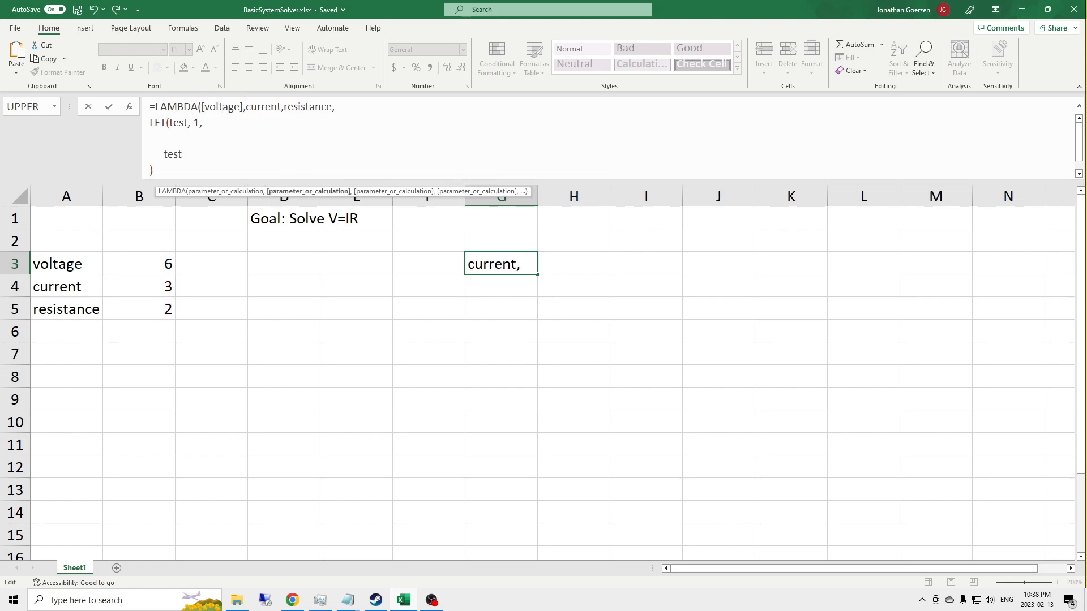
{"action": "type", "text": "["}
{"action": "key", "text": "Right"}
{"action": "key", "text": "Right"}
{"action": "key", "text": "Right"}
{"action": "key", "text": "Right"}
{"action": "key", "text": "Right"}
{"action": "type", "text": "]"}
{"action": "key", "text": "Right"}
{"action": "key", "text": "Right"}
{"action": "type", "text": "["}
{"action": "key", "text": "Right"}
{"action": "key", "text": "Right"}
{"action": "key", "text": "Right"}
{"action": "key", "text": "Right"}
{"action": "key", "text": "Right"}
{"action": "key", "text": "Right"}
{"action": "key", "text": "Right"}
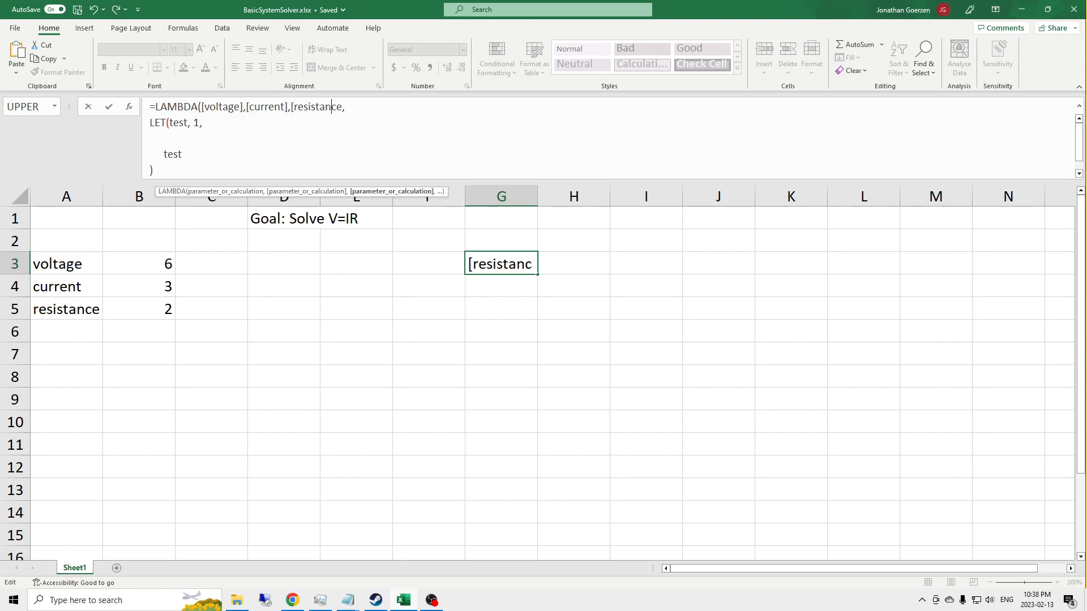
{"action": "type", "text": "]"}
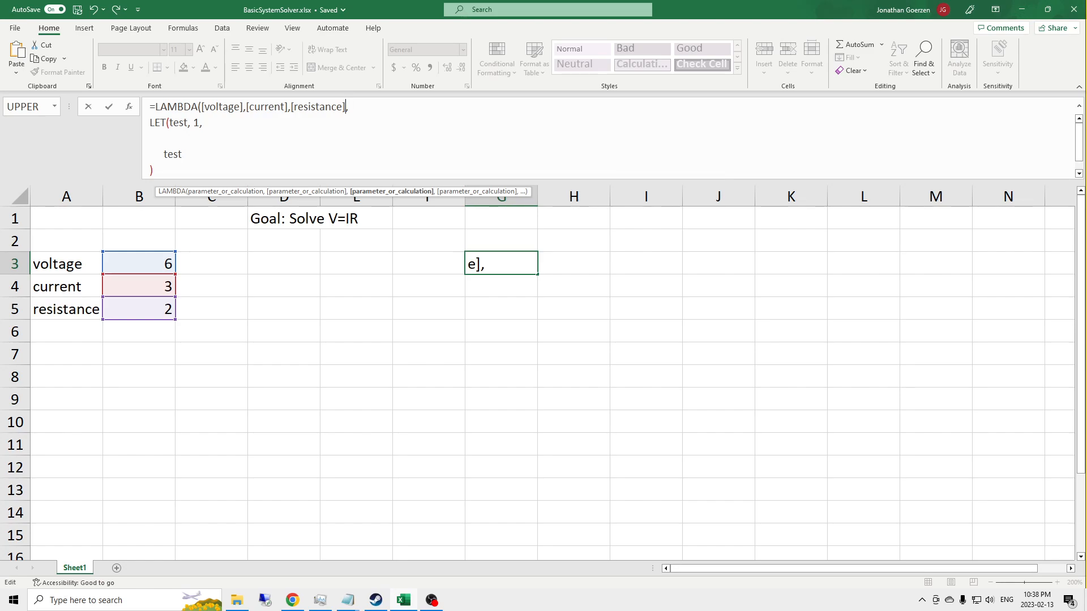
{"action": "key", "text": "Return"}
Step: Enter the values 4, 2 and 1 in D3 to D5
{"action": "key", "text": "Left"}
{"action": "key", "text": "Left"}
{"action": "key", "text": "Left"}
{"action": "key", "text": "Left"}
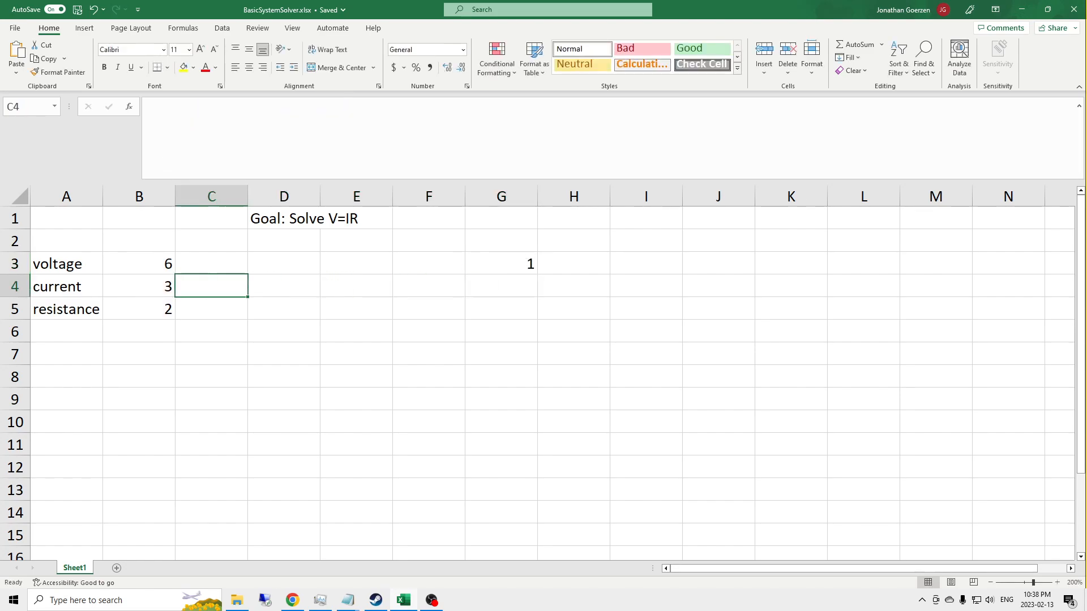
{"action": "key", "text": "Up"}
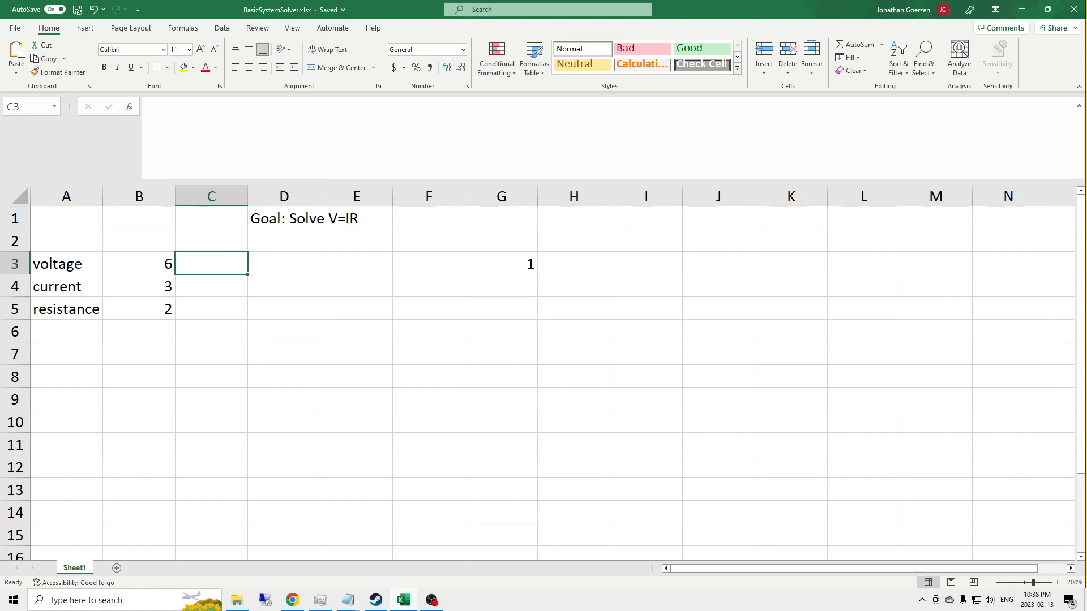
{"action": "key", "text": "Right"}
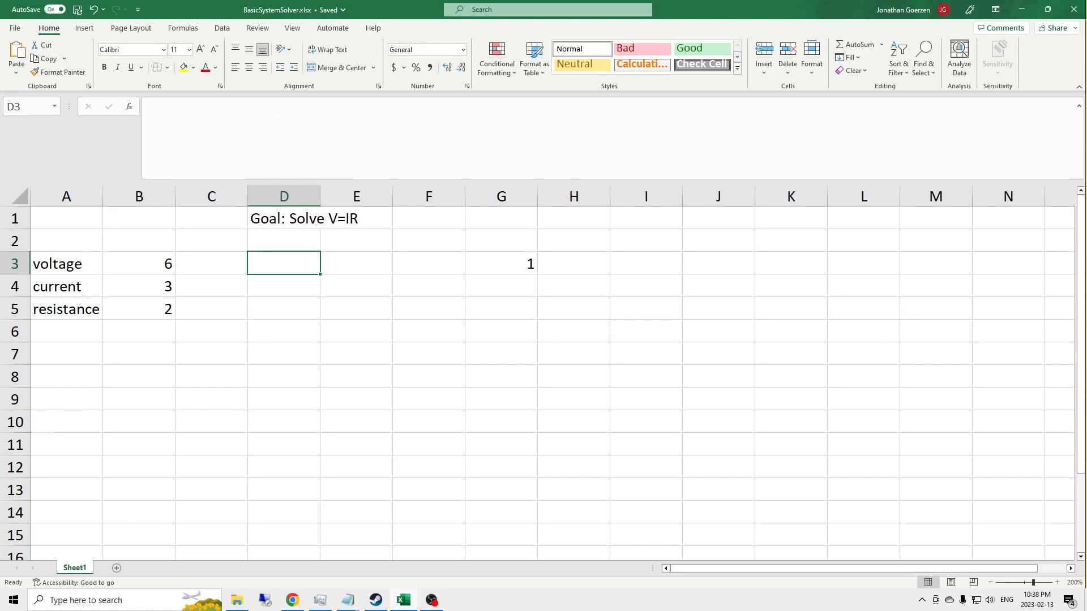
{"action": "type", "text": "4"}
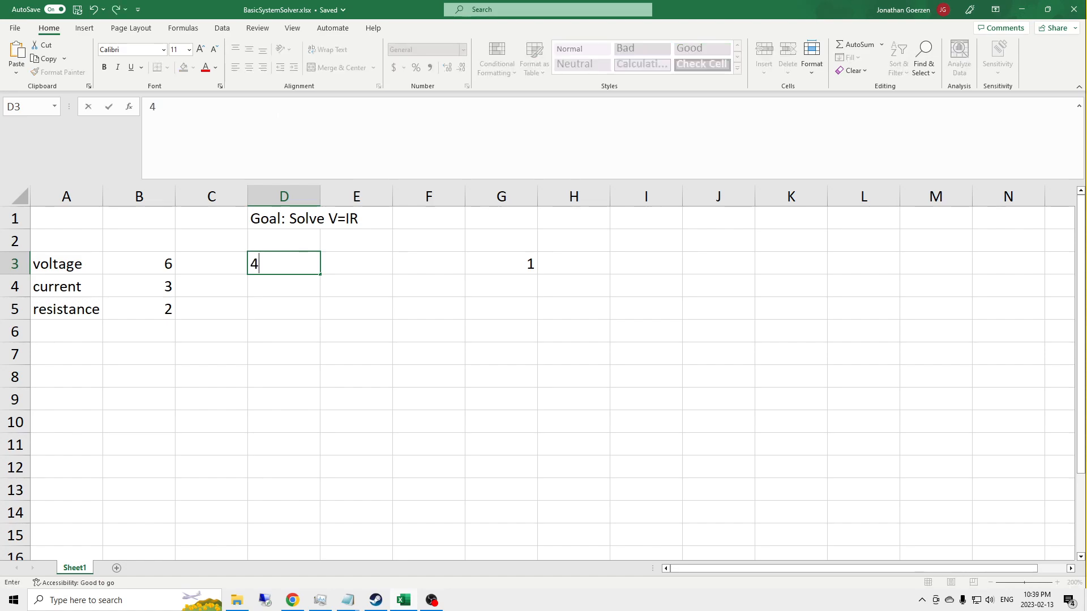
{"action": "key", "text": "Return"}
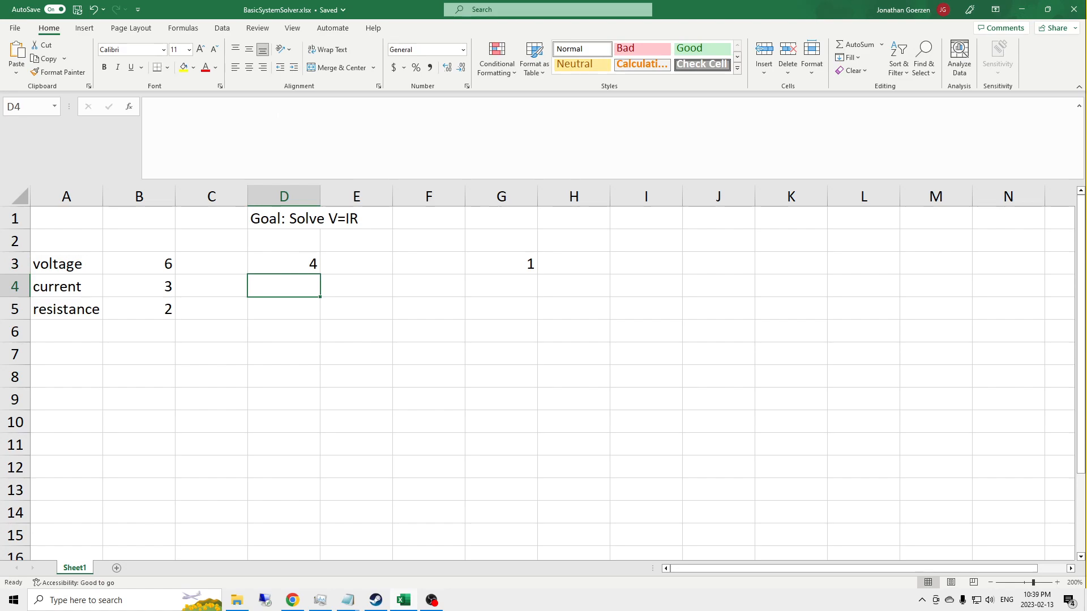
{"action": "type", "text": "2"}
{"action": "key", "text": "Return"}
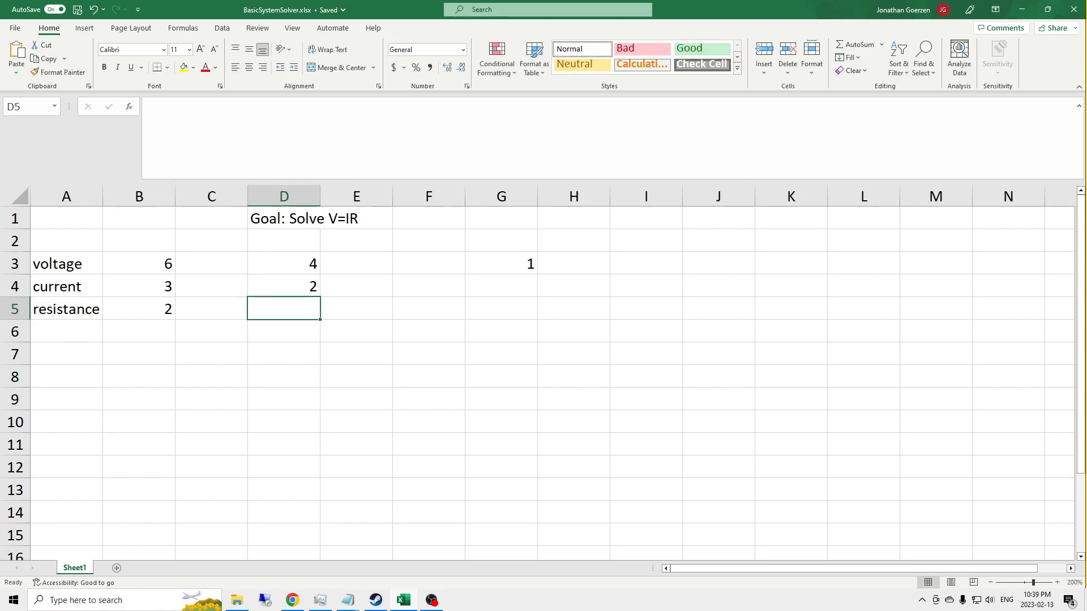
{"action": "type", "text": "1"}
{"action": "key", "text": "Return"}
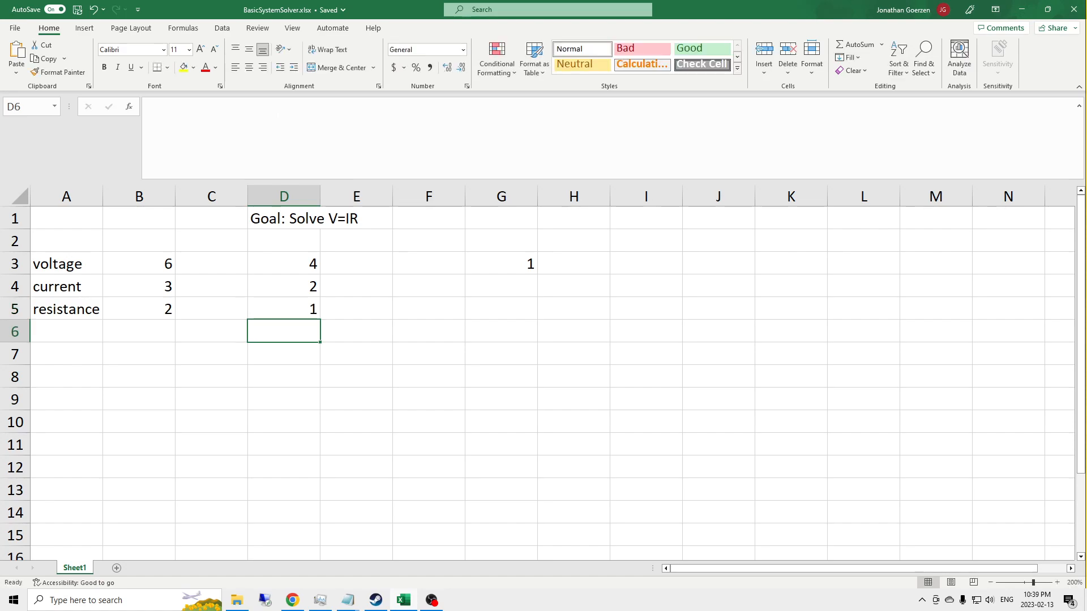
{"action": "key", "text": "Up"}
{"action": "key", "text": "Up"}
{"action": "key", "text": "Up"}
{"action": "key", "text": "Down"}
{"action": "key", "text": "Down"}
{"action": "key", "text": "Down"}
{"action": "key", "text": "Up"}
{"action": "key", "text": "Up"}
{"action": "key", "text": "Up"}
{"action": "key", "text": "Down"}
{"action": "key", "text": "Down"}
{"action": "key", "text": "Down"}
{"action": "key", "text": "Up"}
{"action": "key", "text": "Up"}
{"action": "key", "text": "Up"}
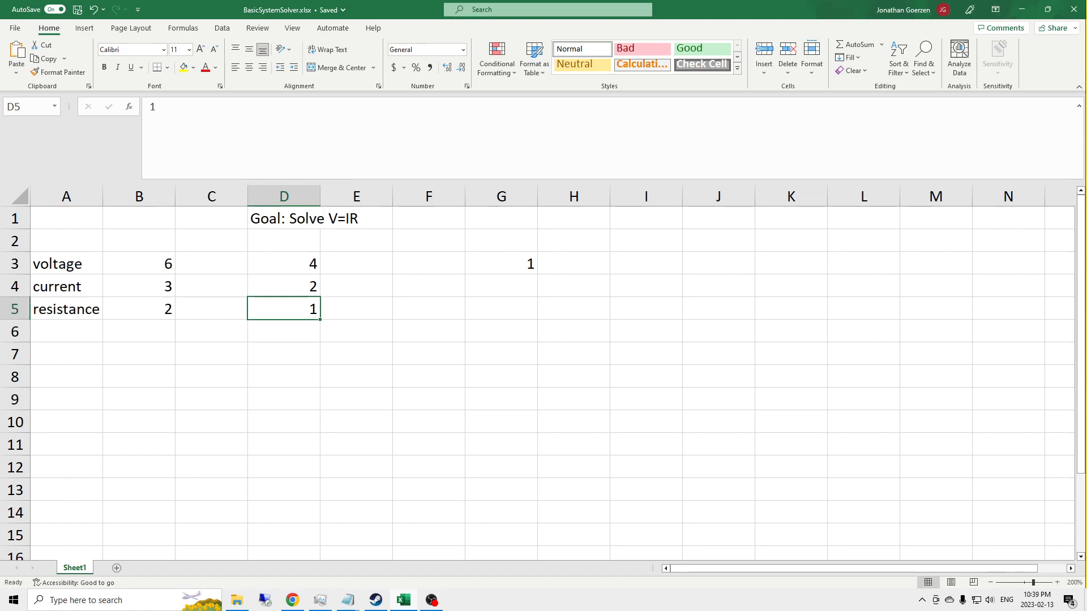
{"action": "key", "text": "Down"}
{"action": "key", "text": "Down"}
{"action": "key", "text": "Up"}
{"action": "key", "text": "Up"}
{"action": "key", "text": "Up"}
{"action": "key", "text": "Down"}
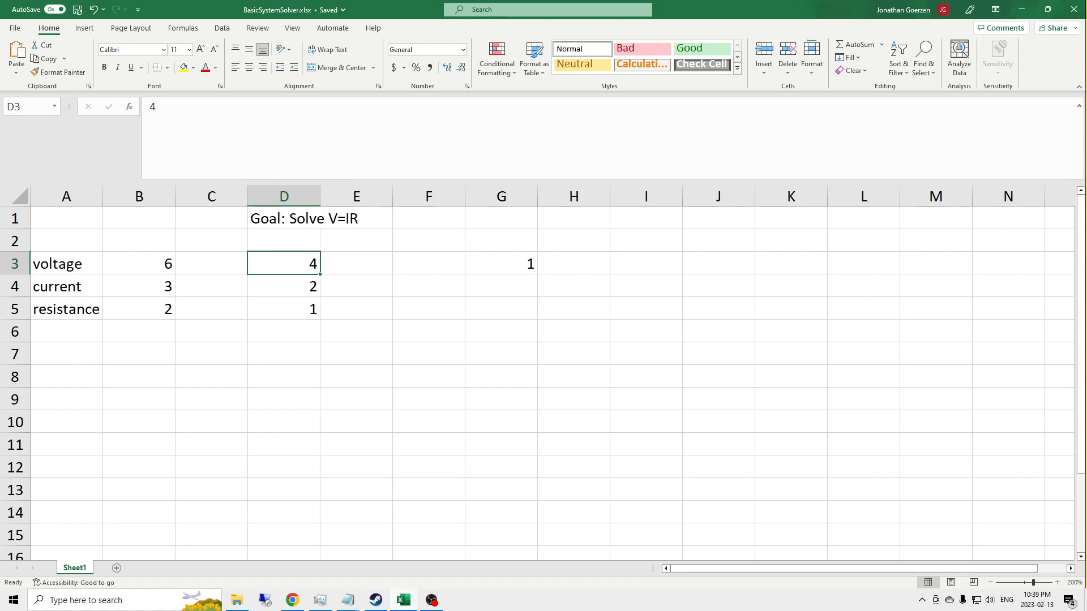
Step: Clear the values from cells D3 to D5
{"action": "key", "text": "Delete"}
{"action": "key", "text": "Down"}
{"action": "key", "text": "Delete"}
{"action": "key", "text": "Down"}
{"action": "key", "text": "Delete"}
Step: Enter a formula in C3 that returns 4 if B3 is blank and 0 otherwise: =IF(ISBLANK(B3), 4, 0)
{"action": "key", "text": "Up"}
{"action": "key", "text": "Up"}
{"action": "key", "text": "Left"}
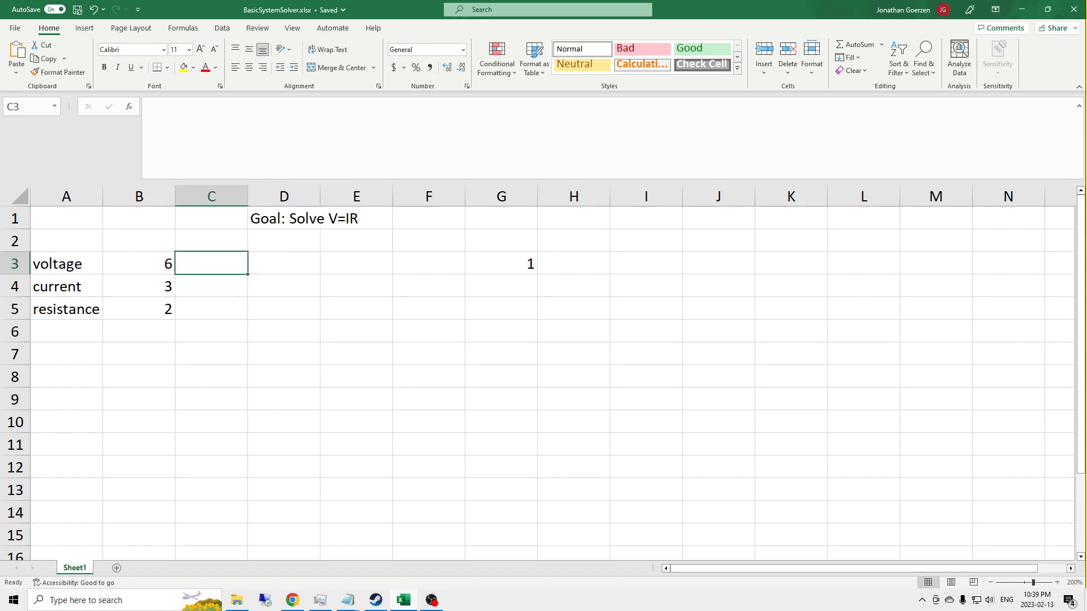
{"action": "type", "text": "="}
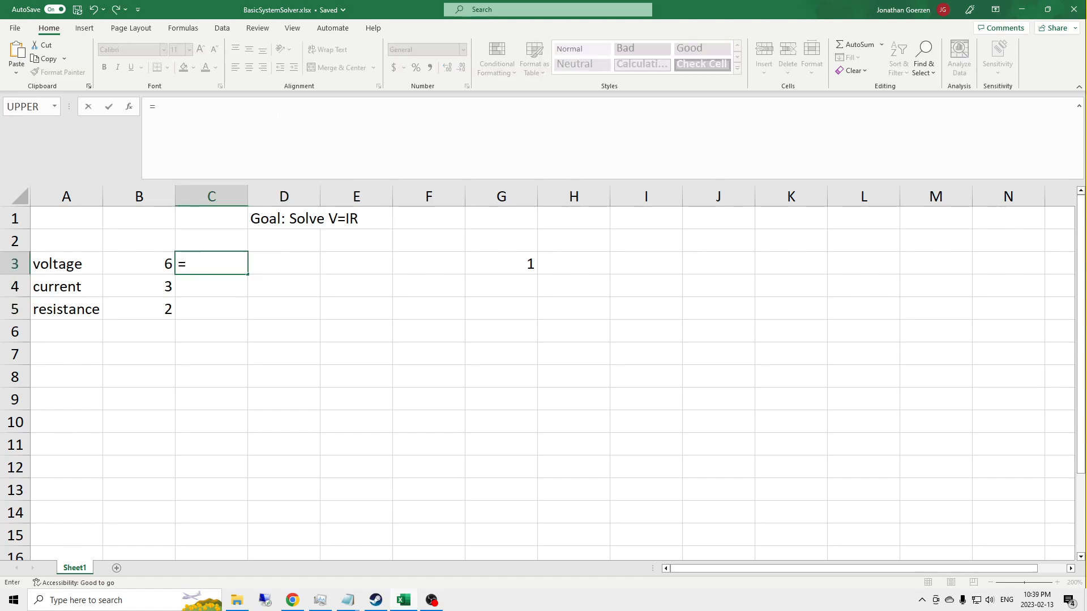
{"action": "type", "text": "IF("}
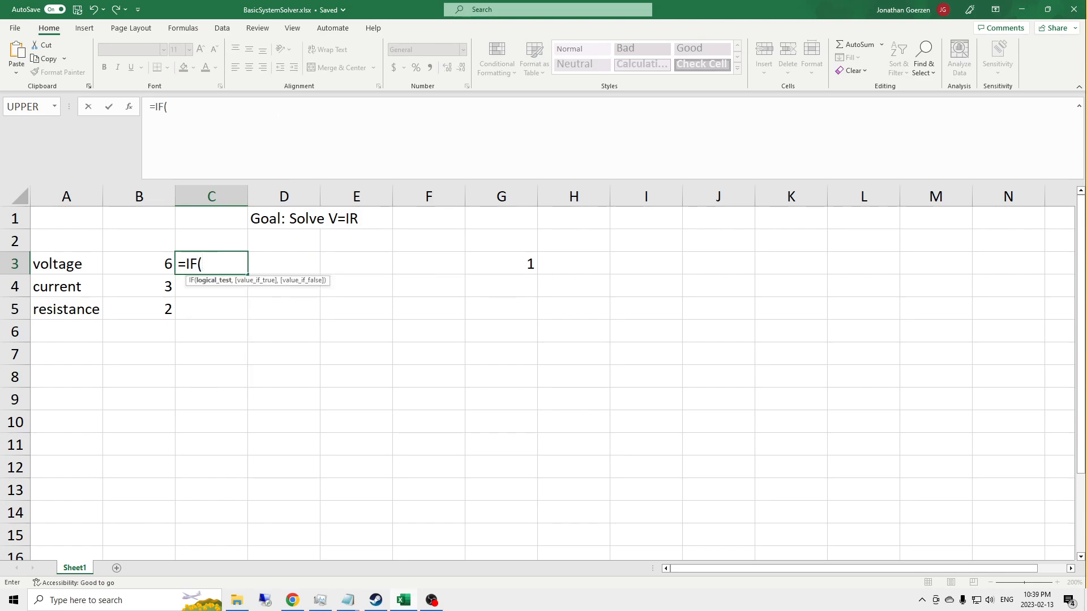
{"action": "type", "text": "ISB"}
{"action": "key", "text": "Tab"}
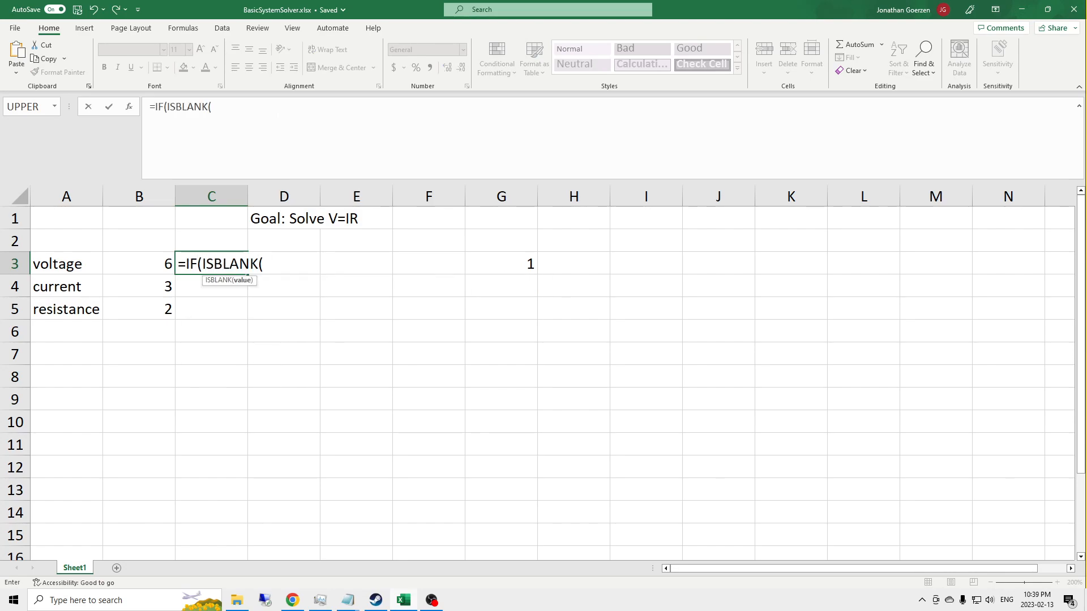
{"action": "key", "text": "Left"}
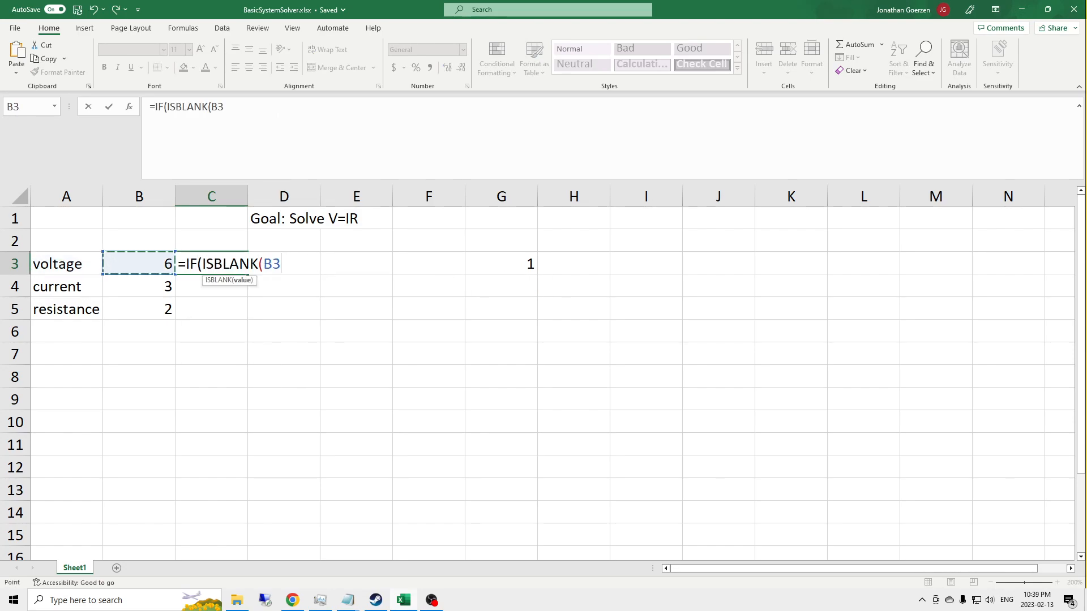
{"action": "type", "text": ")"}
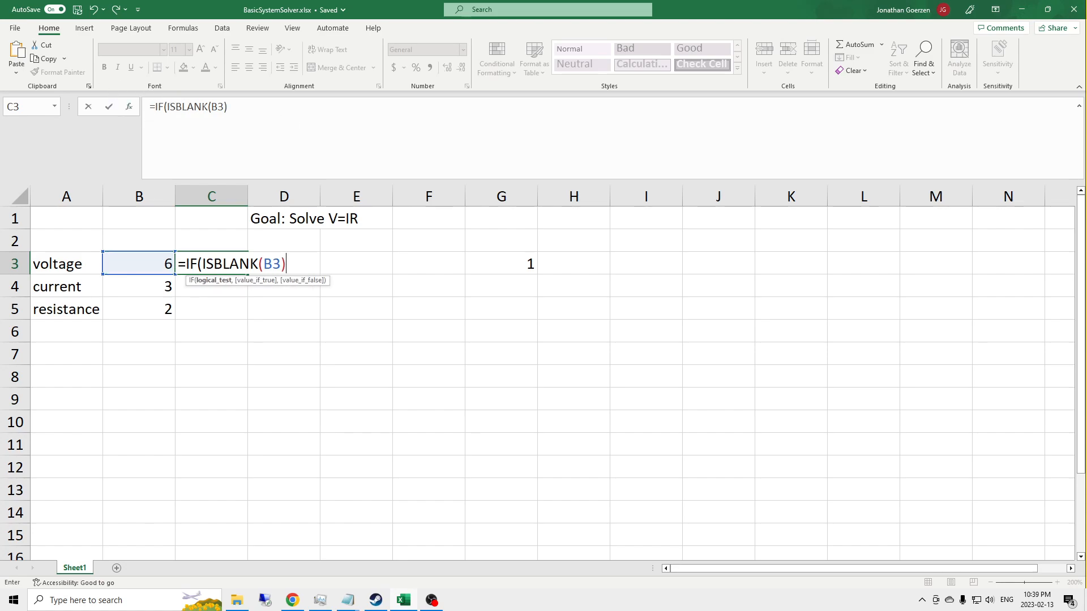
{"action": "type", "text": ", 4"}
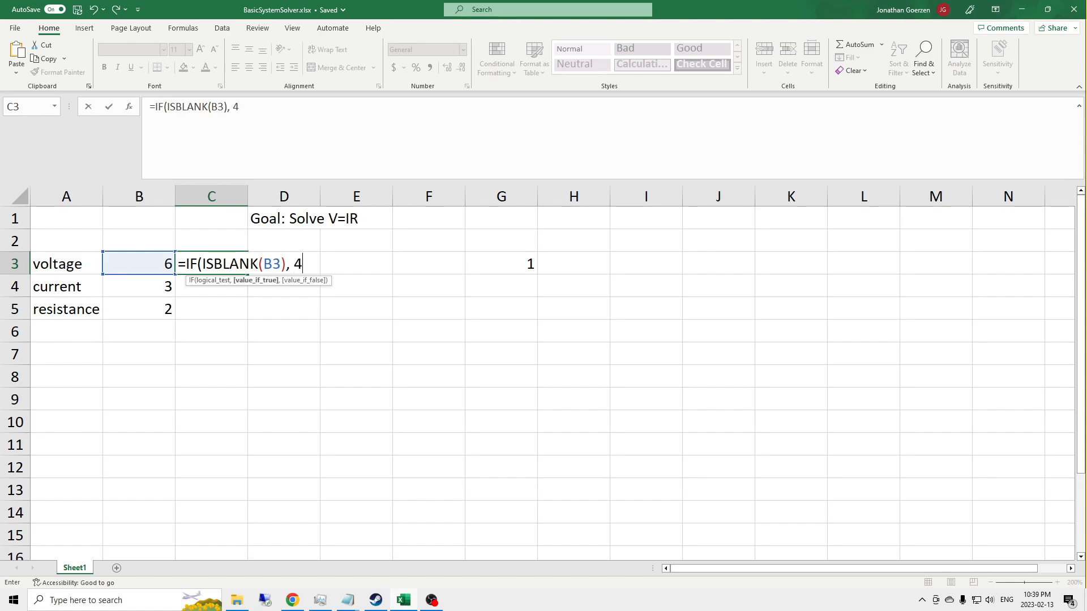
{"action": "type", "text": ", 0)"}
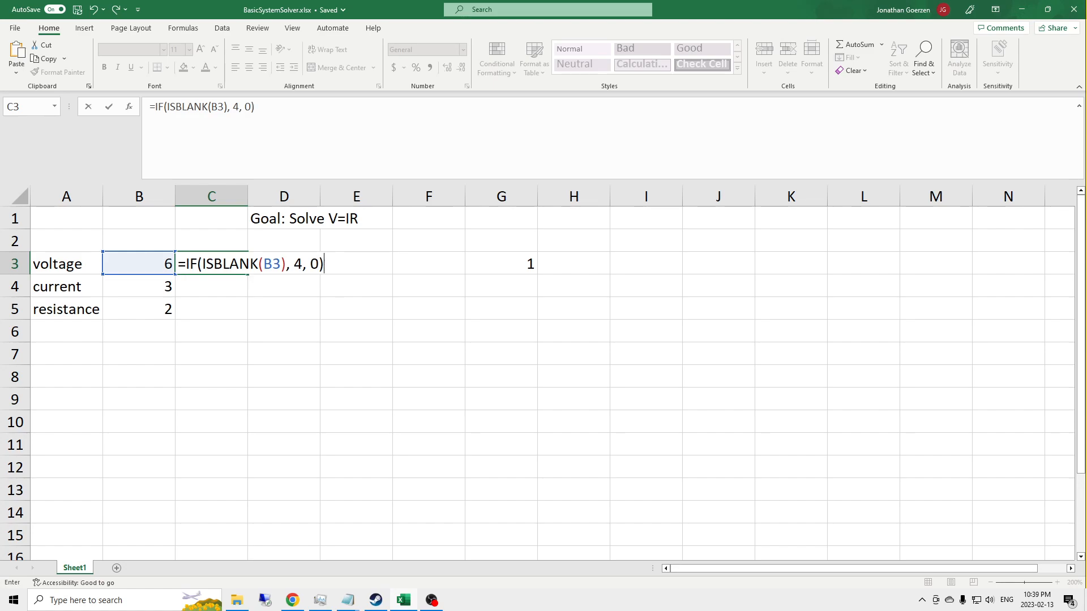
{"action": "key", "text": "Return"}
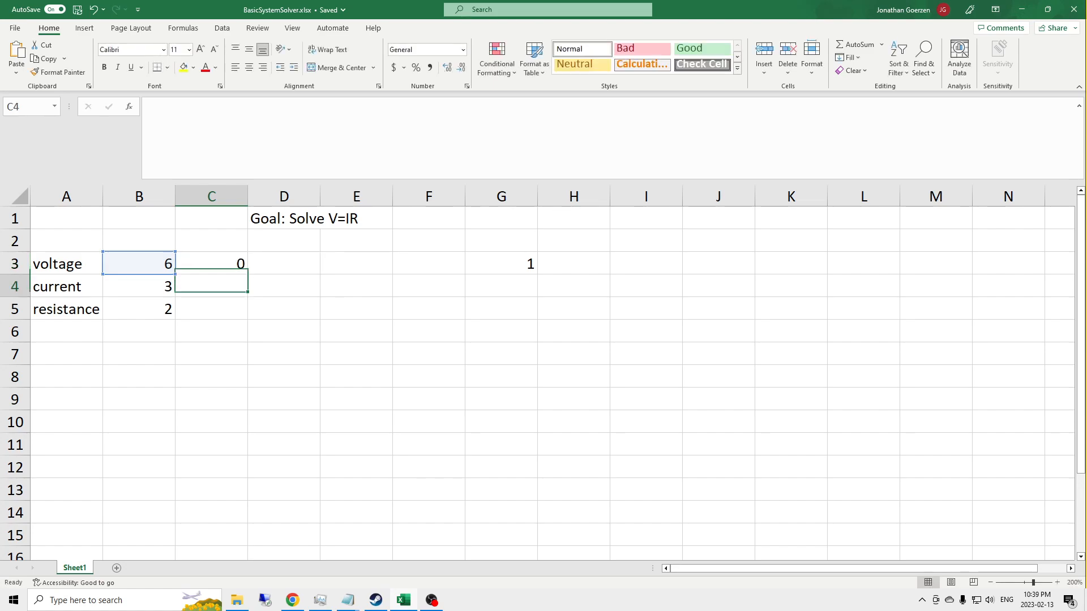
Step: Test the C3 blank check by clearing the voltage in B3, and re-enter 6 there
{"action": "key", "text": "Up"}
{"action": "key", "text": "Left"}
{"action": "key", "text": "Delete"}
{"action": "type", "text": "6"}
{"action": "key", "text": "Return"}
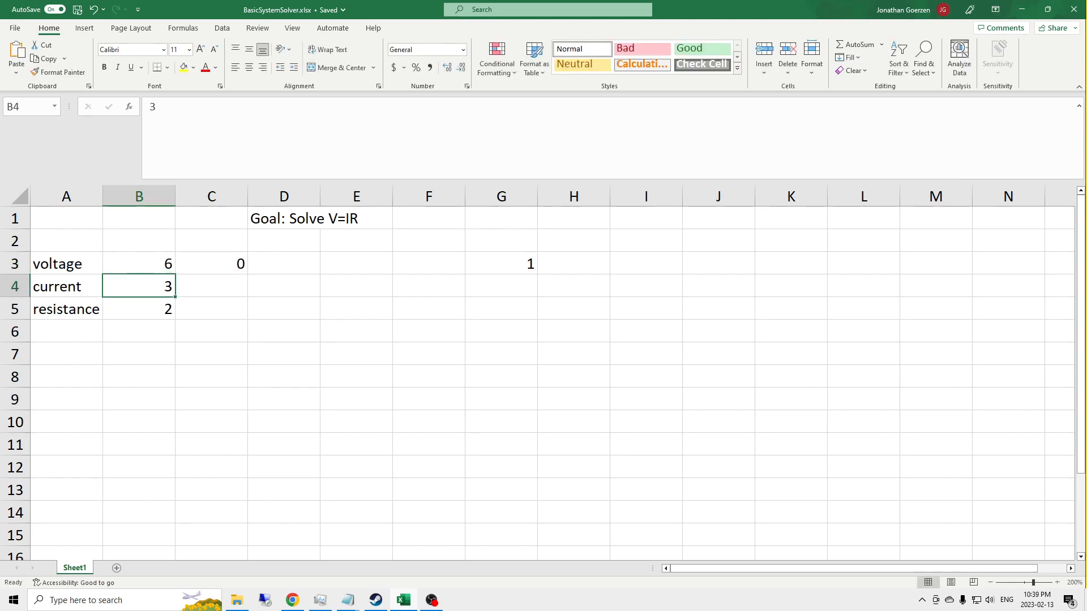
Step: Copy the blank-check formula from C3 into C4 and C5
{"action": "key", "text": "Right"}
{"action": "key", "text": "Up"}
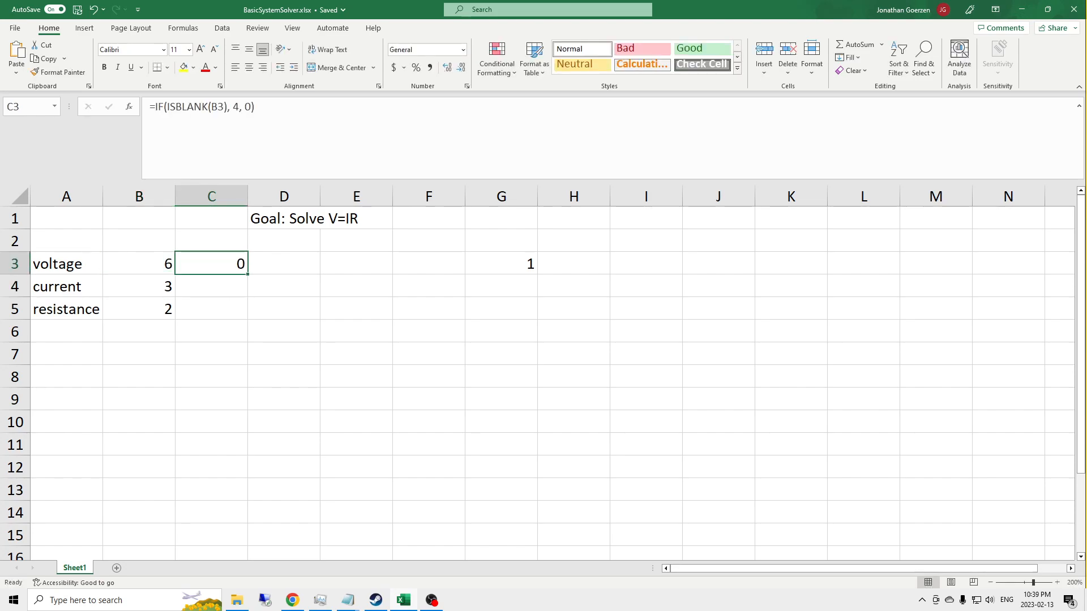
{"action": "key", "text": "ctrl+c"}
{"action": "key", "text": "Down"}
{"action": "key", "text": "ctrl+v"}
{"action": "key", "text": "Down"}
{"action": "key", "text": "ctrl+v"}
Step: Change the value returned for a blank cell to 2 in the C4 formula and to 1 in the C5 formula
{"action": "key", "text": "Up"}
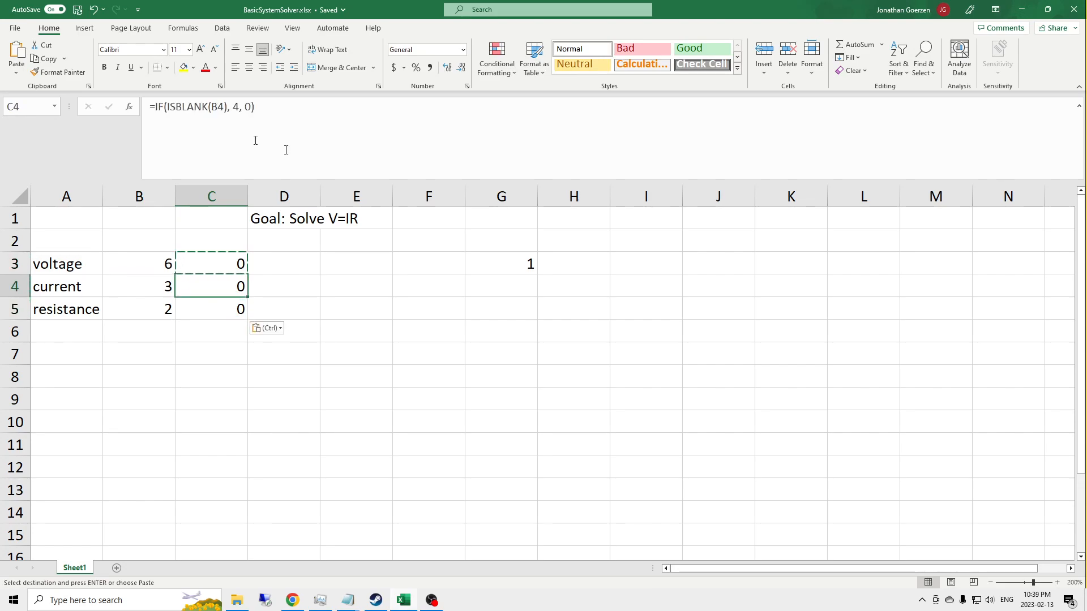
{"action": "left_click", "coordinate": [266, 114]}
{"action": "key", "text": "BackSpace"}
{"action": "type", "text": "2"}
{"action": "key", "text": "Return"}
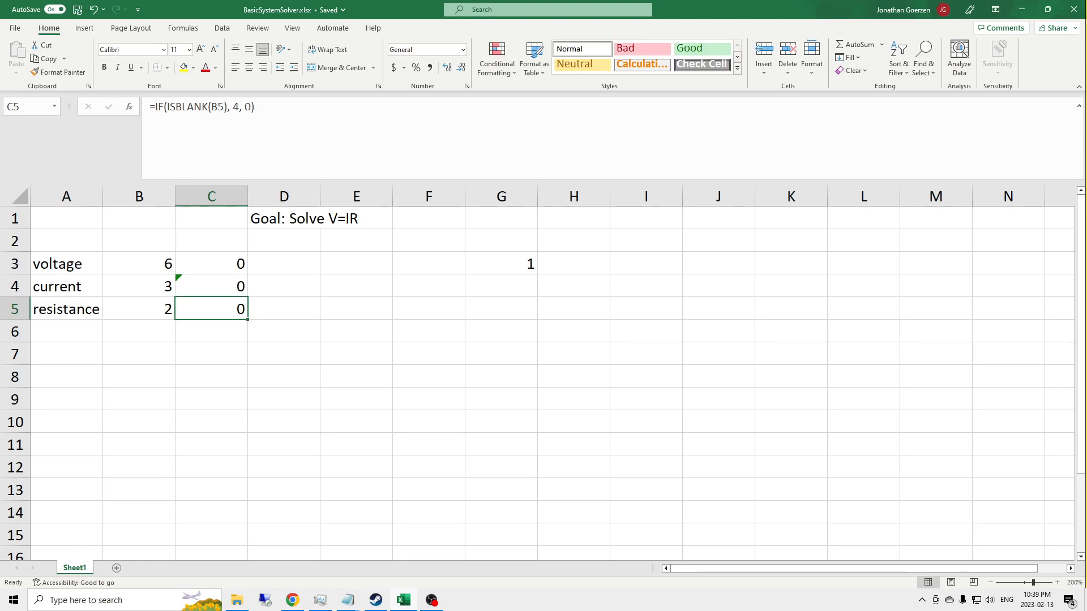
{"action": "key", "text": "F2"}
{"action": "key", "text": "BackSpace"}
{"action": "type", "text": "1"}
{"action": "key", "text": "Return"}
Step: Enter a SUM formula in C7 that totals C3 to C5
{"action": "key", "text": "Up"}
{"action": "key", "text": "Up"}
{"action": "key", "text": "Left"}
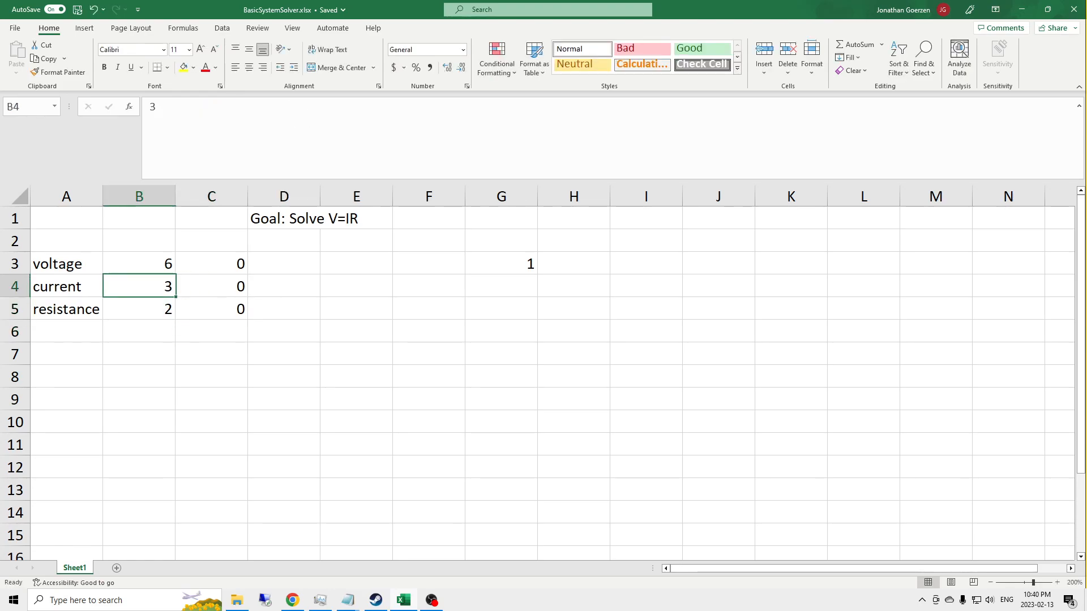
{"action": "key", "text": "Down"}
{"action": "key", "text": "Down"}
{"action": "key", "text": "Down"}
{"action": "key", "text": "Right"}
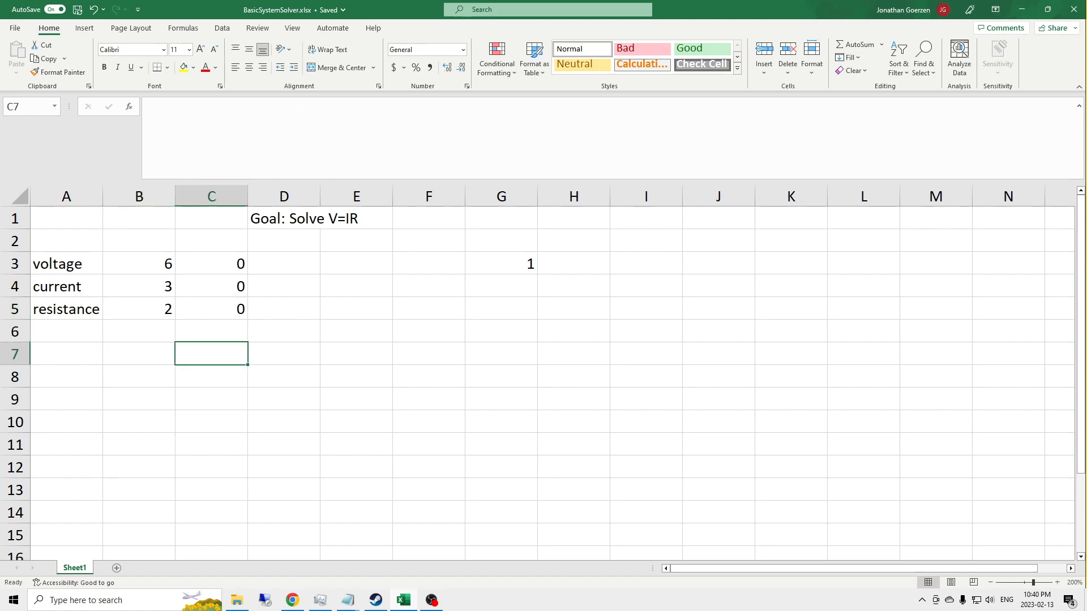
{"action": "type", "text": "=SUM("}
{"action": "key", "text": "Up"}
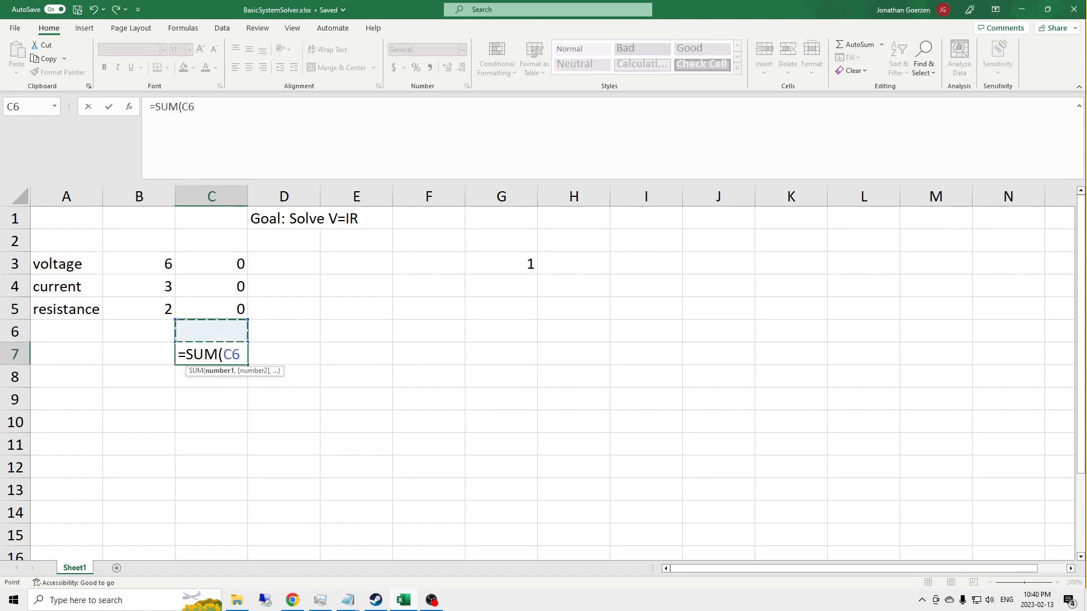
{"action": "key", "text": "Up"}
{"action": "key", "text": "shift+Up"}
{"action": "key", "text": "shift+Up"}
{"action": "type", "text": ")"}
{"action": "key", "text": "Return"}
Step: Clear the voltage in B3 to test the sum in C7, and re-enter 6
{"action": "key", "text": "Up"}
{"action": "key", "text": "Up"}
{"action": "key", "text": "Up"}
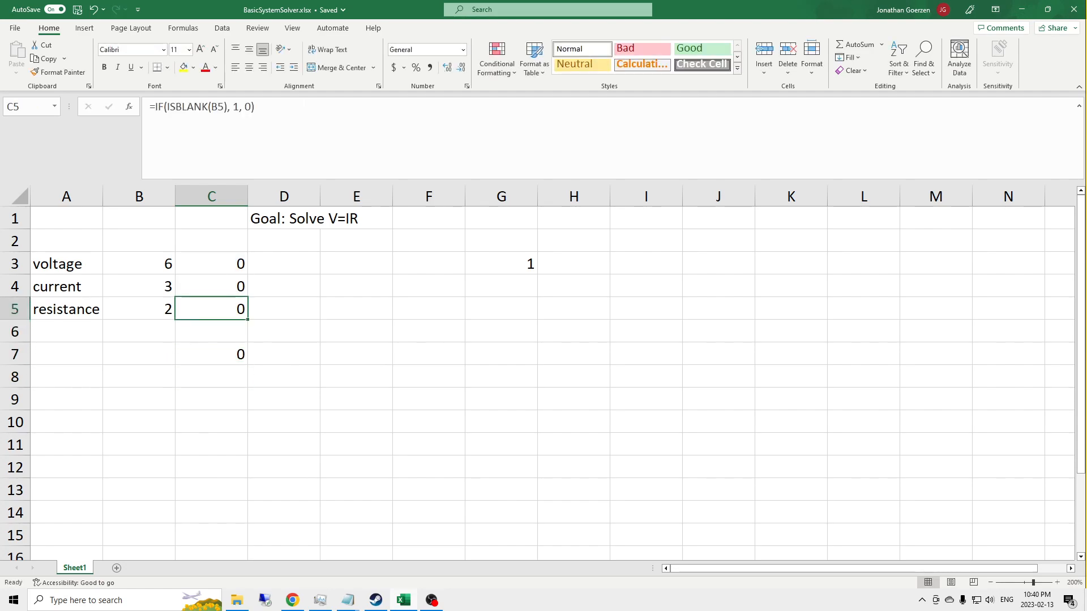
{"action": "key", "text": "Up"}
{"action": "key", "text": "Up"}
{"action": "key", "text": "Left"}
{"action": "key", "text": "Delete"}
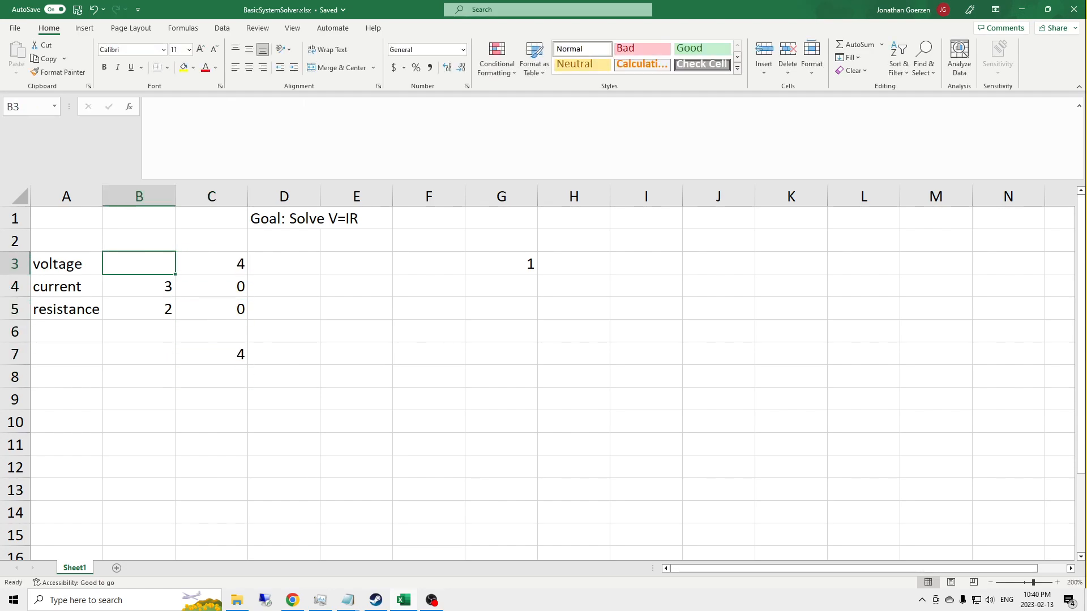
{"action": "type", "text": "6"}
{"action": "key", "text": "Return"}
Step: Clear the current and resistance cells one at a time to test the sum, re-entering 3 in B4 and 2 in B5
{"action": "key", "text": "Delete"}
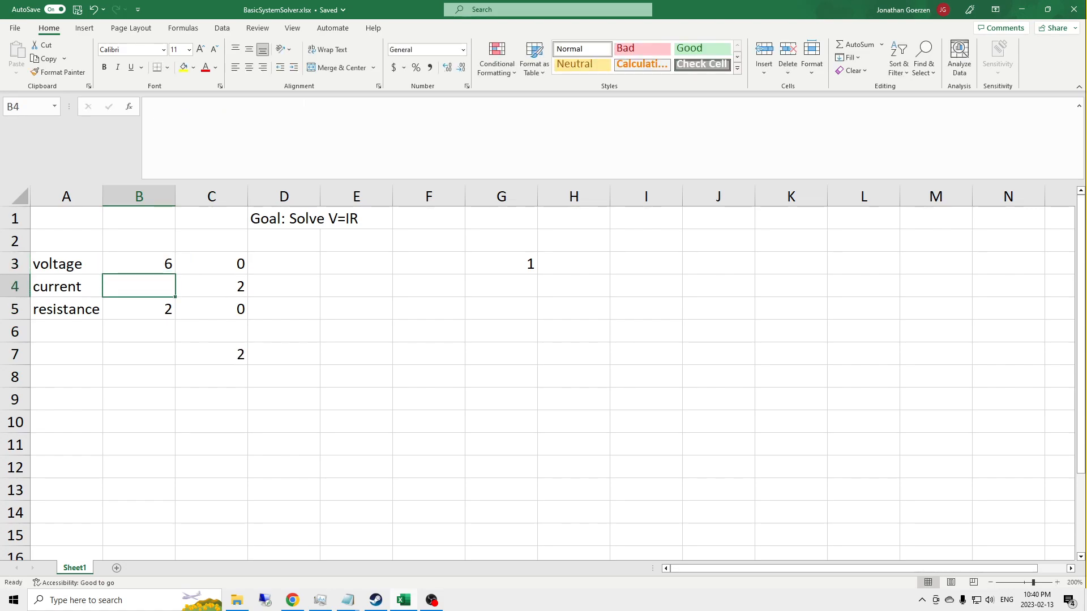
{"action": "type", "text": "3"}
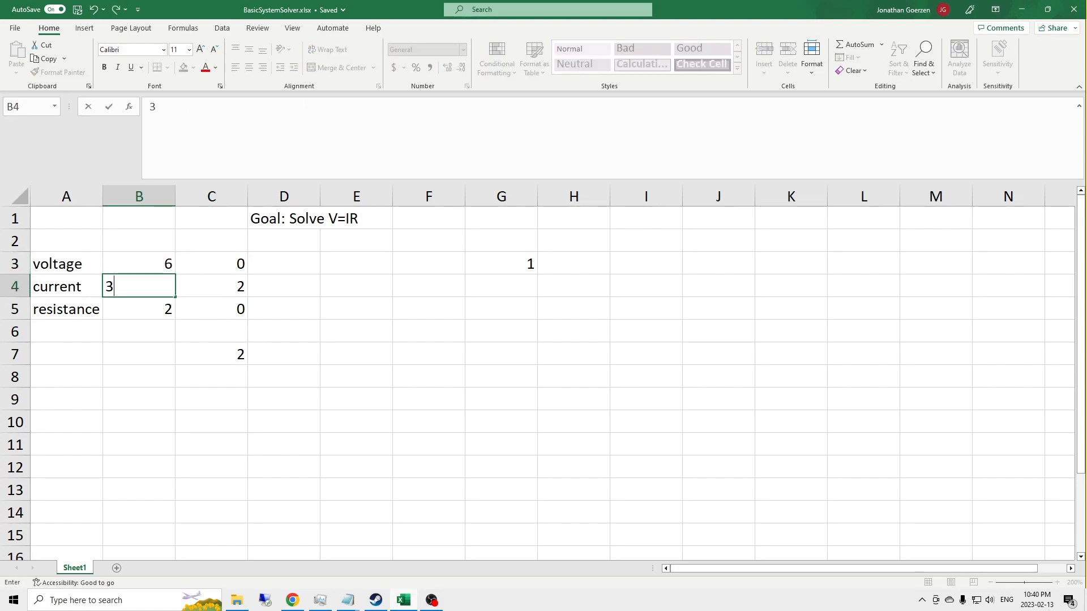
{"action": "key", "text": "Return"}
{"action": "key", "text": "Delete"}
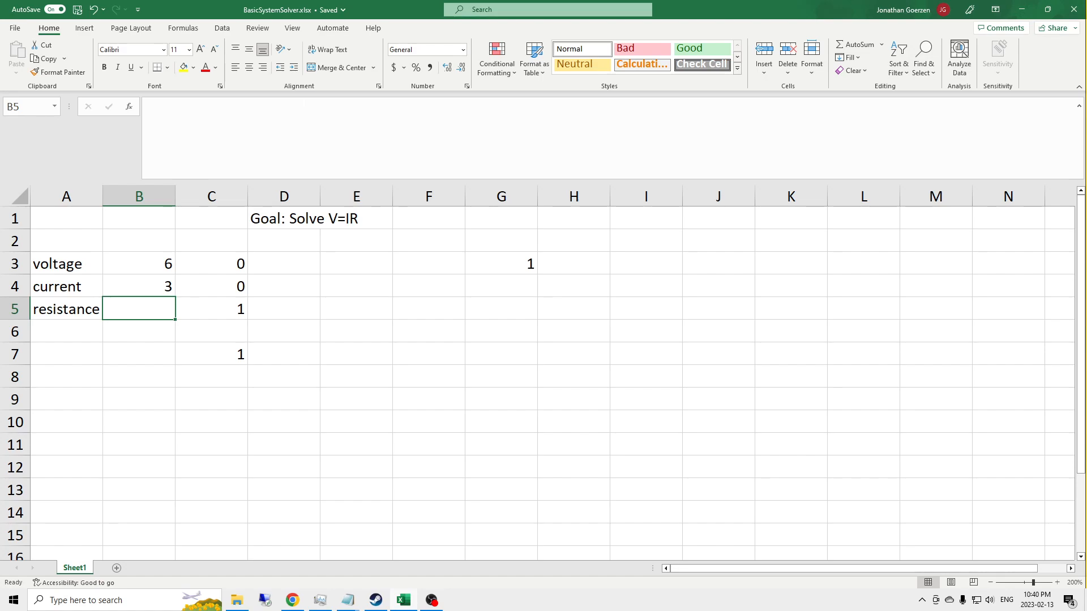
{"action": "type", "text": "2"}
{"action": "key", "text": "Return"}
Step: Try a voltage of 0 in B3 to check how the blank test treats zero, and set it back to 6
{"action": "key", "text": "Right"}
{"action": "key", "text": "Up"}
{"action": "key", "text": "Up"}
{"action": "key", "text": "Up"}
{"action": "key", "text": "Left"}
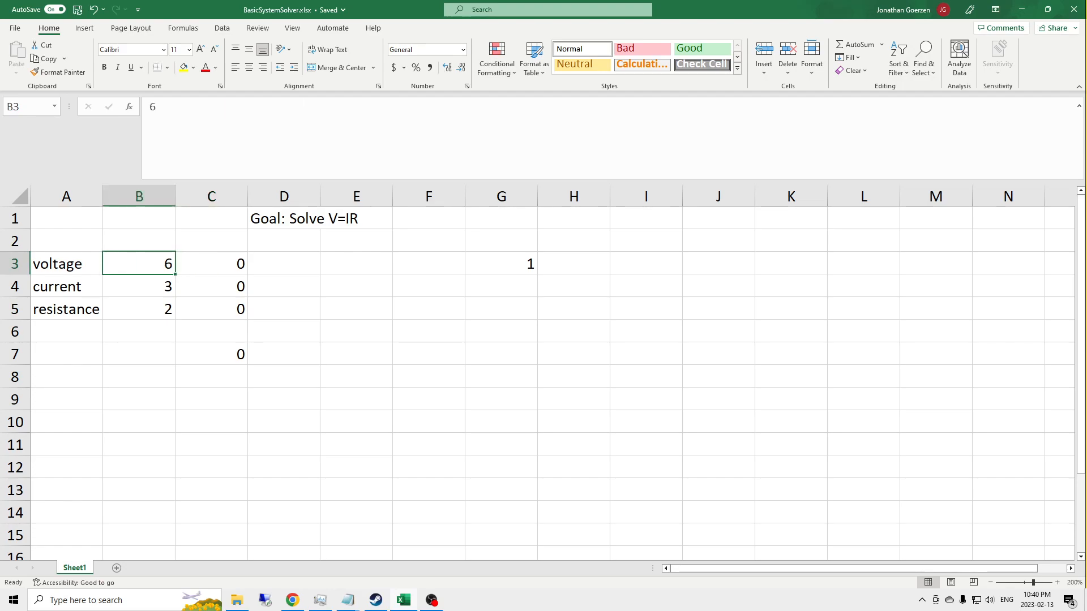
{"action": "type", "text": "0"}
{"action": "key", "text": "Return"}
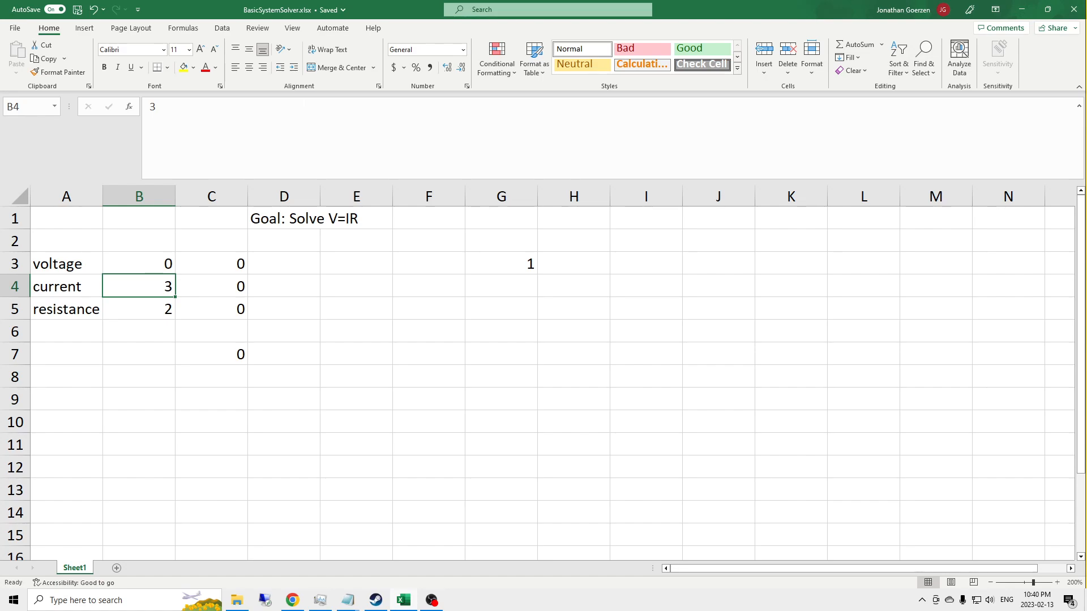
{"action": "key", "text": "Up"}
{"action": "type", "text": "6"}
{"action": "key", "text": "Return"}
Step: Add the name outputSelect to the LET function of the G3 LAMBDA, on the blank line above the final test argument
{"action": "key", "text": "Up"}
{"action": "key", "text": "Right"}
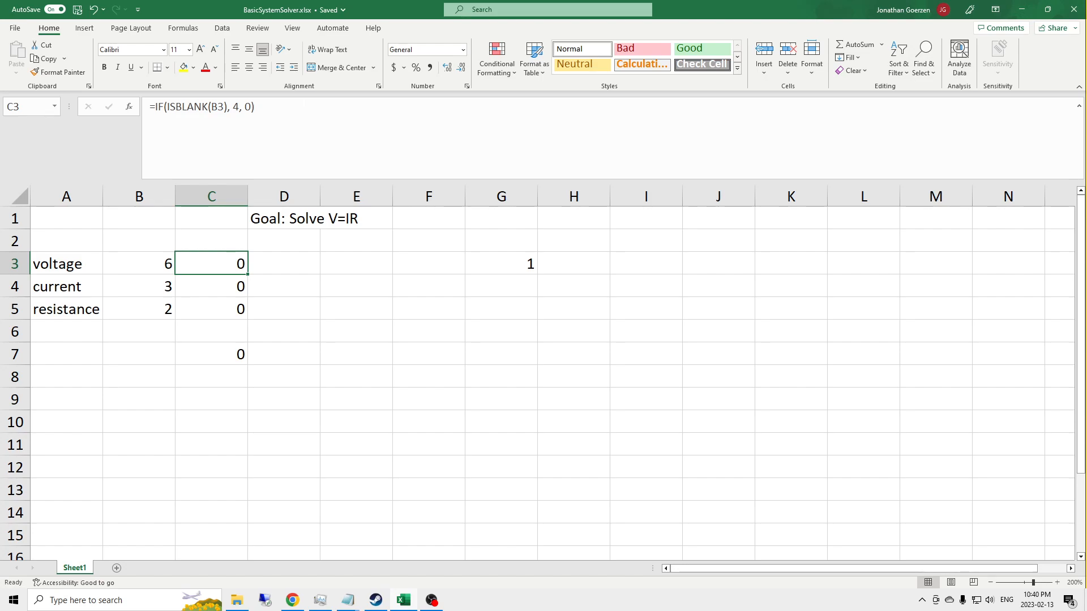
{"action": "key", "text": "Right"}
{"action": "key", "text": "Right"}
{"action": "key", "text": "Right"}
{"action": "key", "text": "Right"}
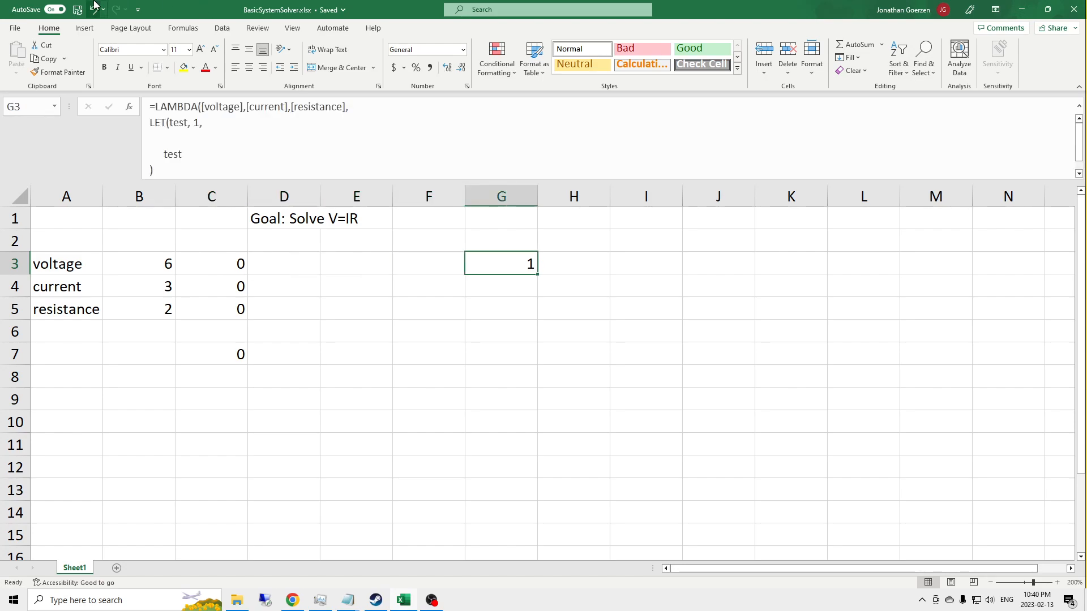
{"action": "left_click", "coordinate": [185, 132]}
{"action": "key", "text": "Down"}
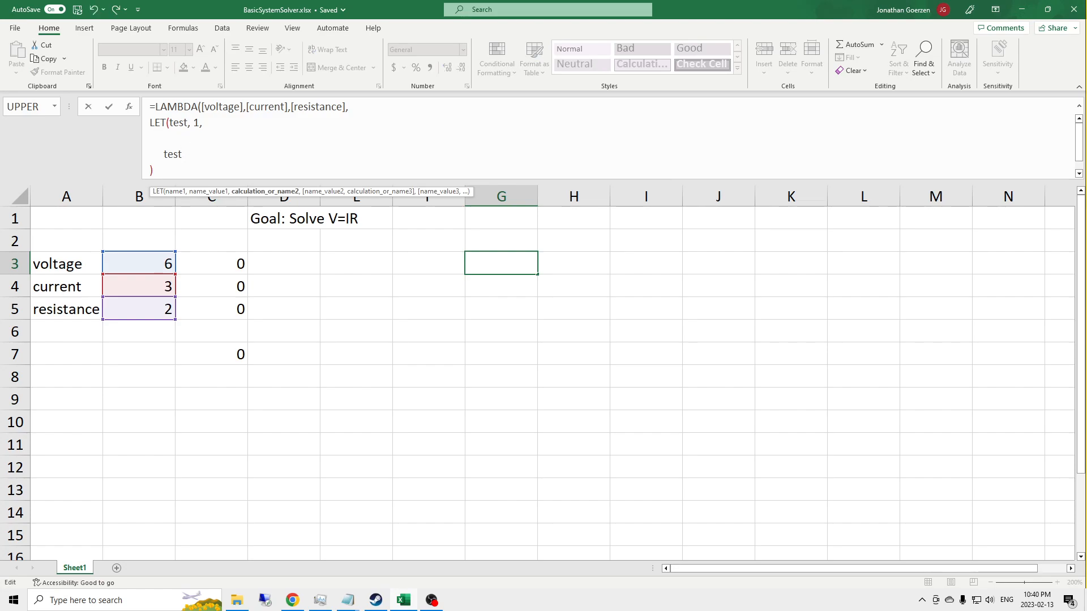
{"action": "type", "text": "outpu"}
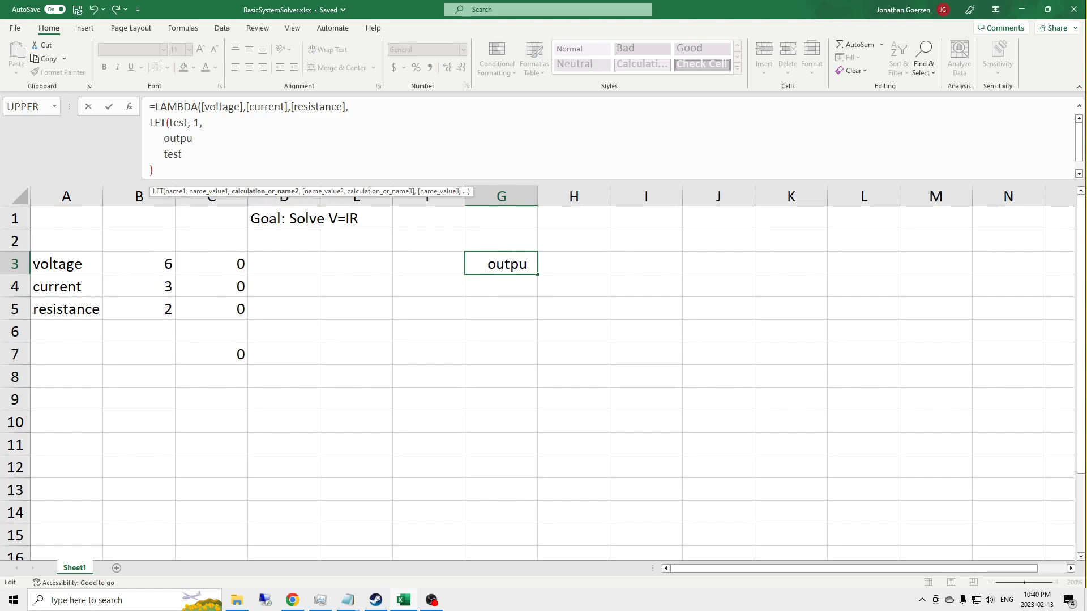
{"action": "type", "text": "tSelect"}
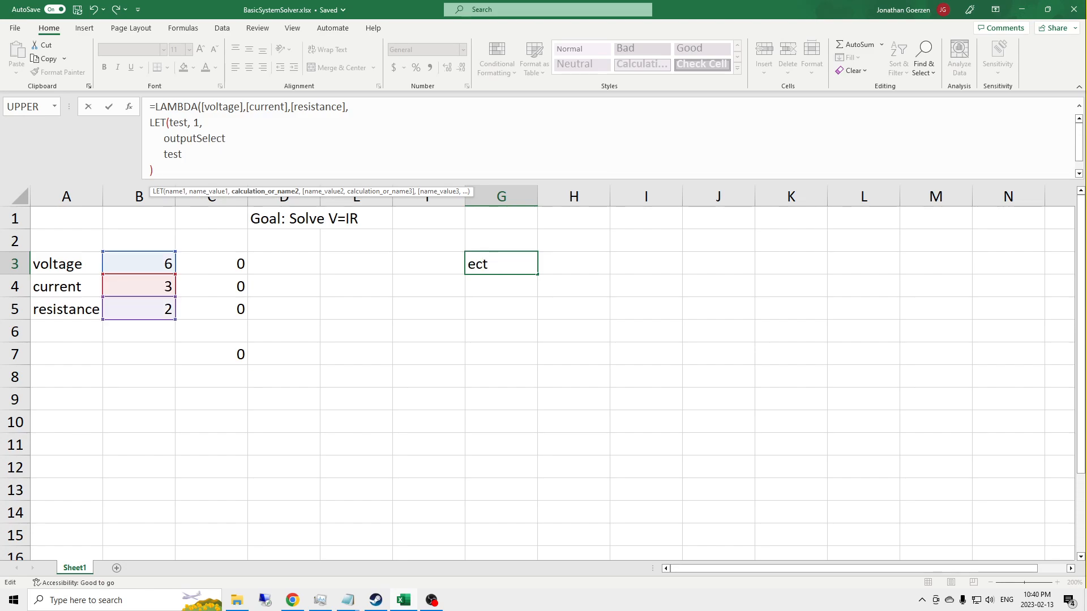
{"action": "type", "text": ", "}
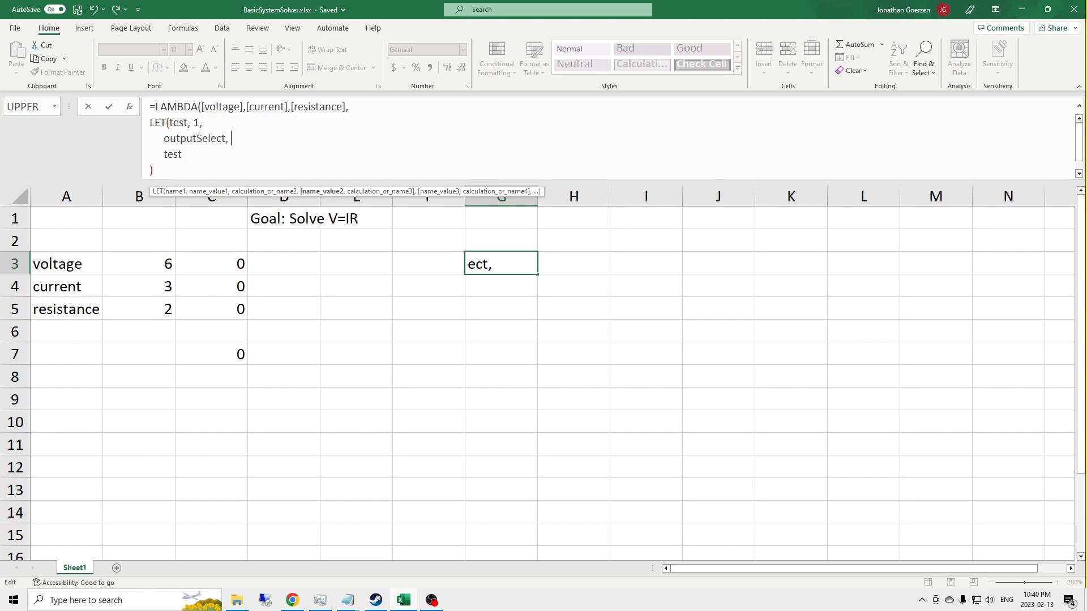
{"action": "type", "text": "IF("}
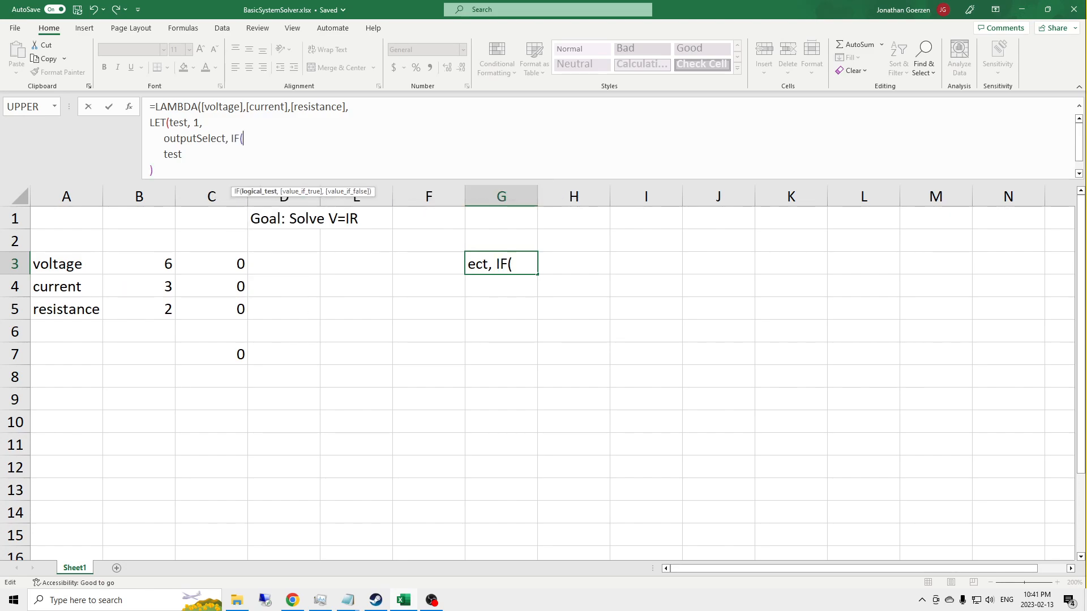
{"action": "type", "text": "ISBLANK(voltage)"}
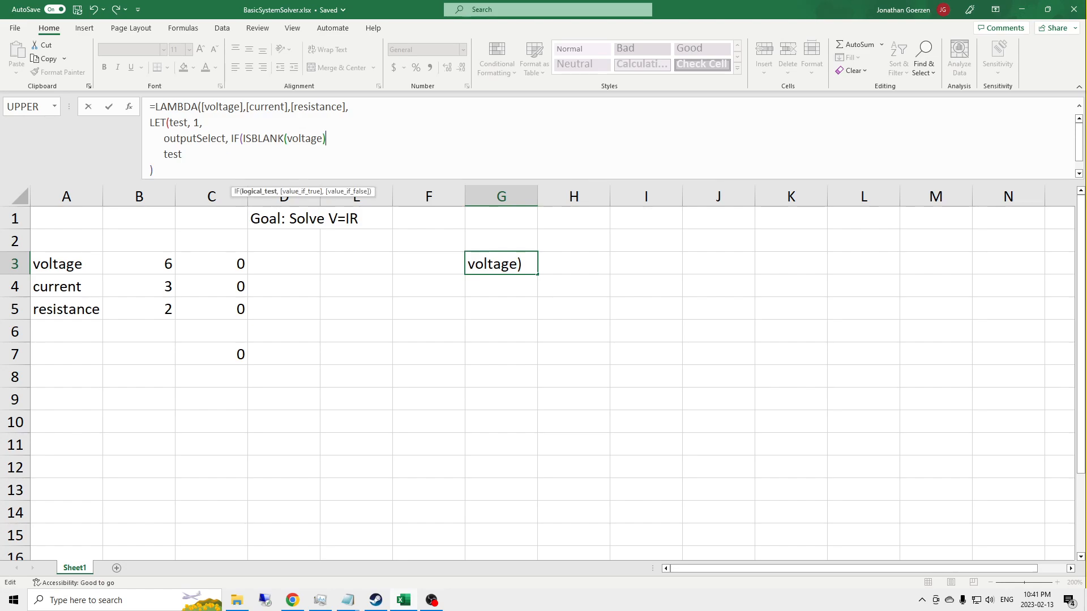
{"action": "type", "text": ", 4, "}
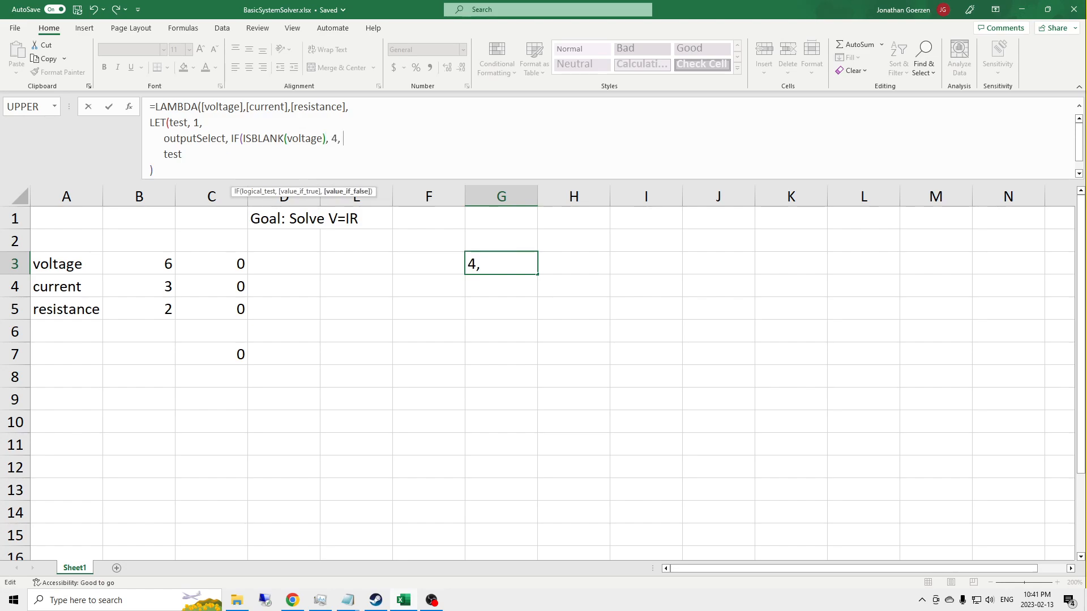
{"action": "type", "text": "0)"}
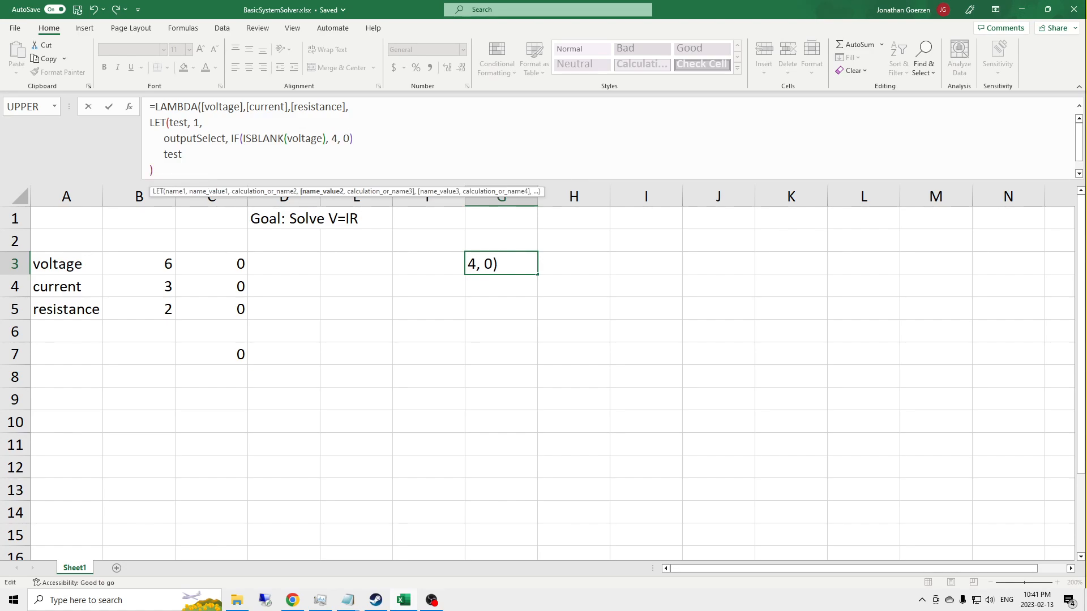
{"action": "type", "text": " + IF(IS"}
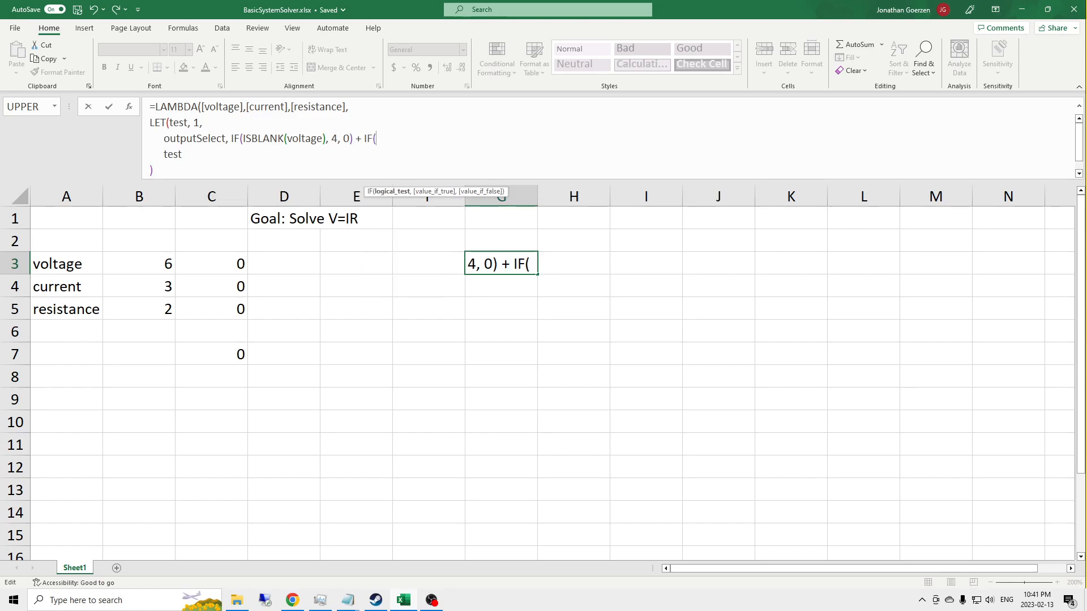
{"action": "type", "text": "BLANK(C"}
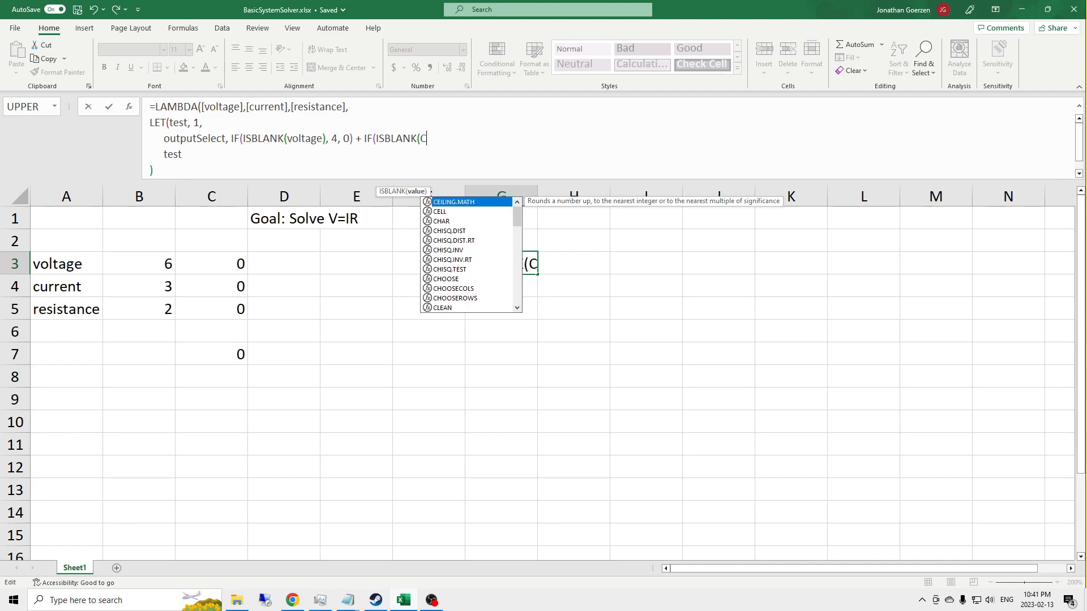
Step: Extend the outputSelect value in the G3 formula with the current check, adding + IF(ISBLANK(current), 2, 0)
{"action": "key", "text": "BackSpace"}
{"action": "type", "text": "current"}
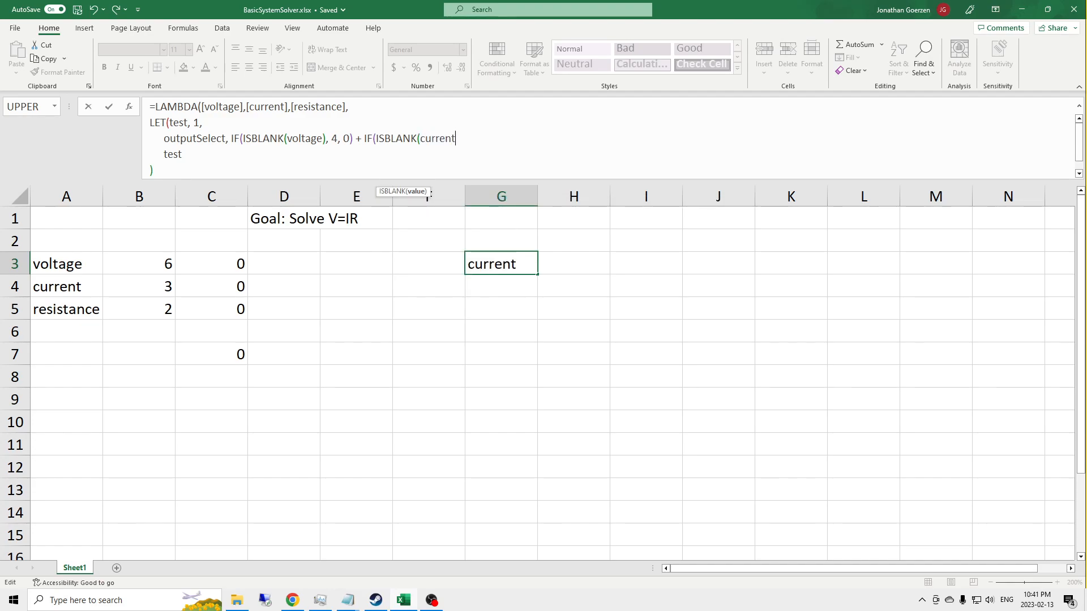
{"action": "type", "text": "), 2, "}
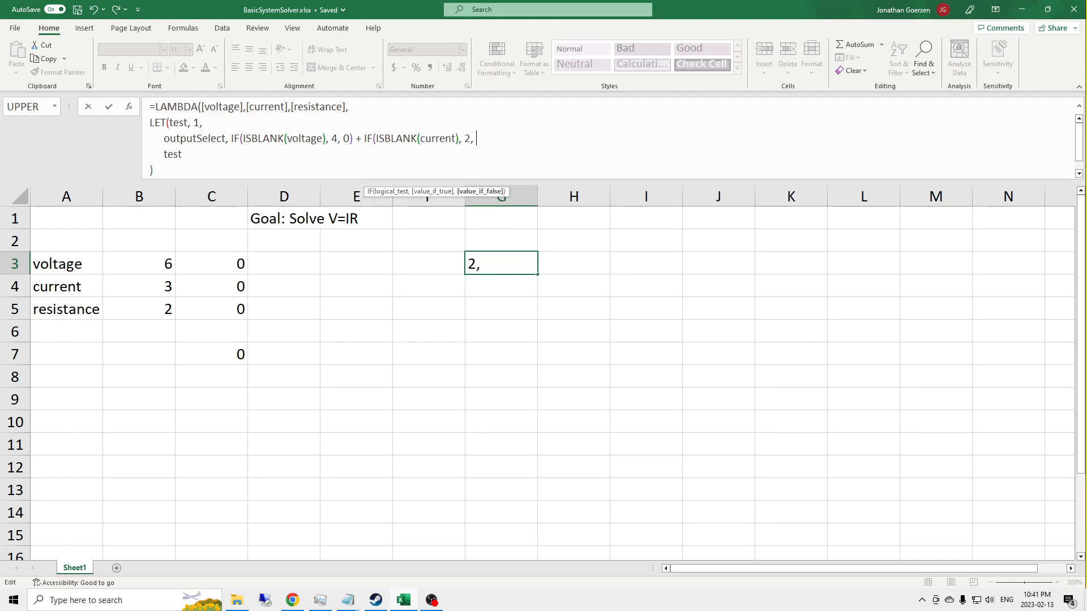
{"action": "type", "text": "0)"}
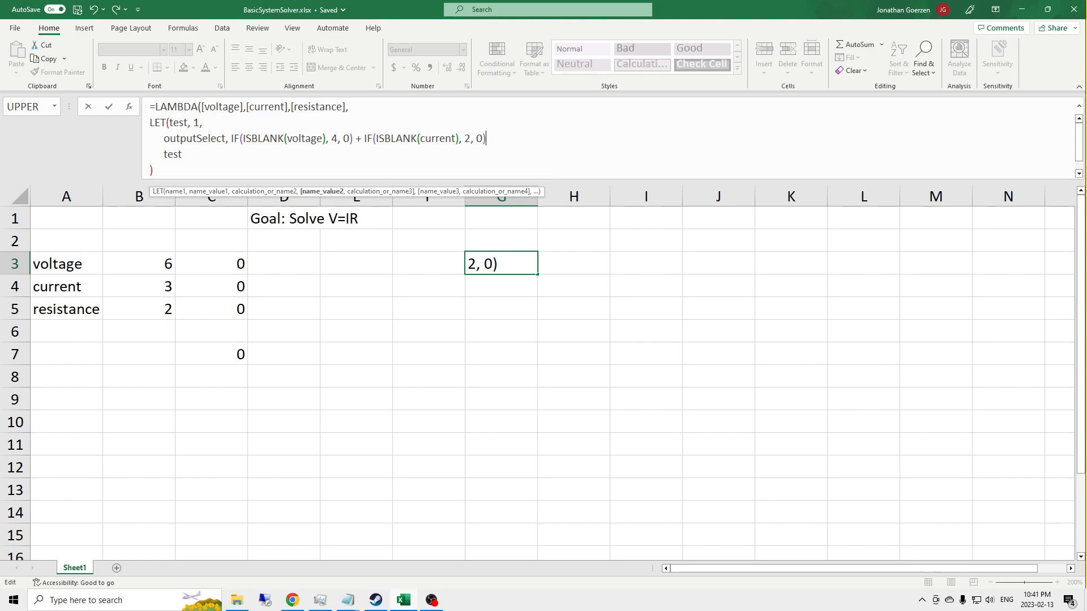
{"action": "type", "text": " + IF"}
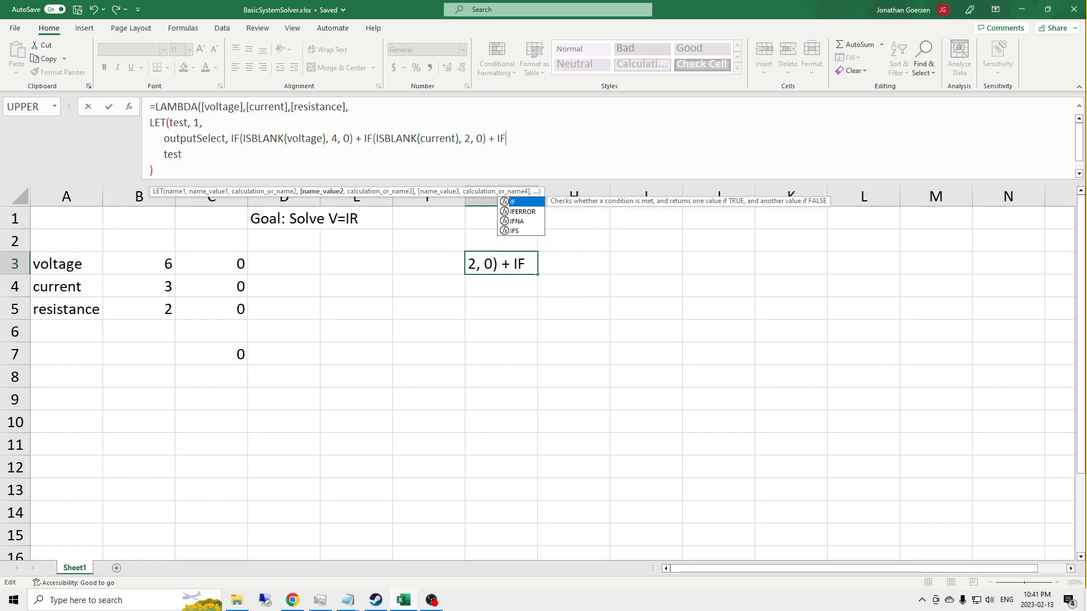
{"action": "type", "text": "(ISBLANK(resistance), 1, 0)"}
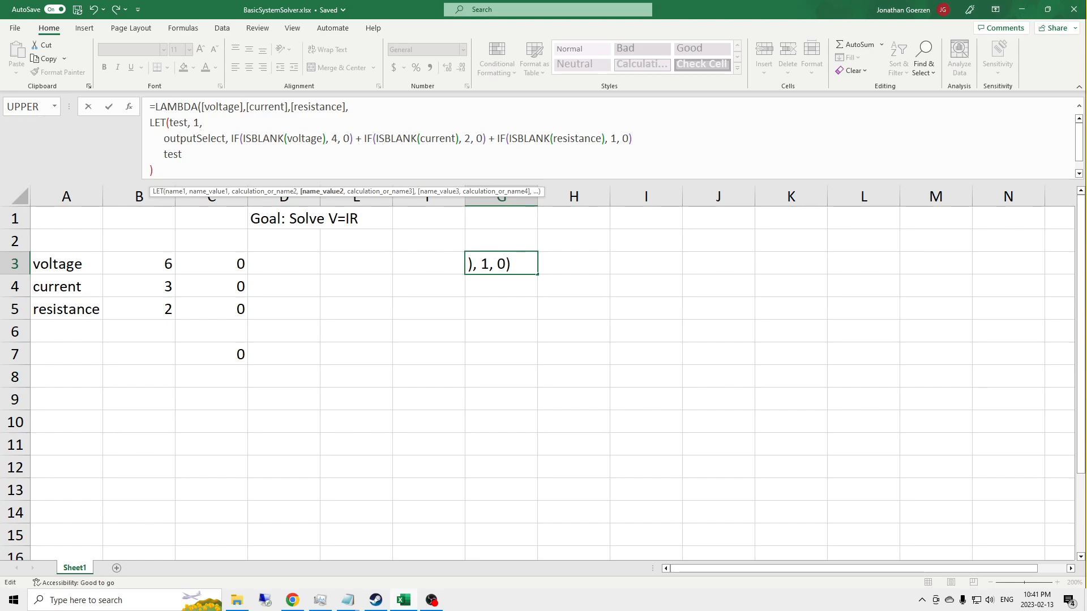
{"action": "type", "text": ","}
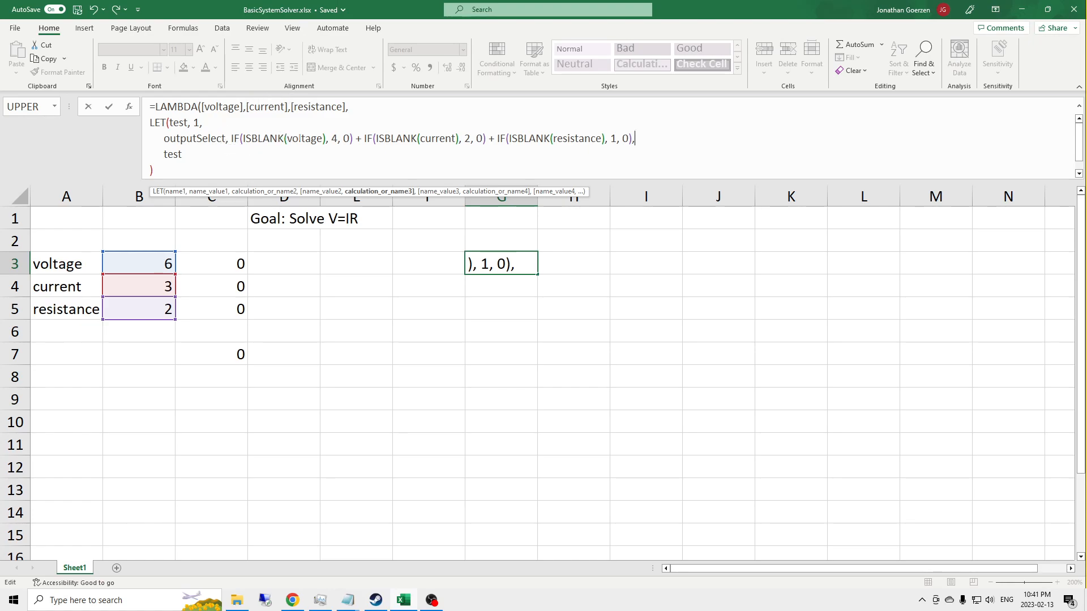
Step: Try to wrap the three blank checks in a SUM function, separating them with commas instead of plus signs
{"action": "left_click", "coordinate": [241, 138]}
{"action": "type", "text": "SUM("}
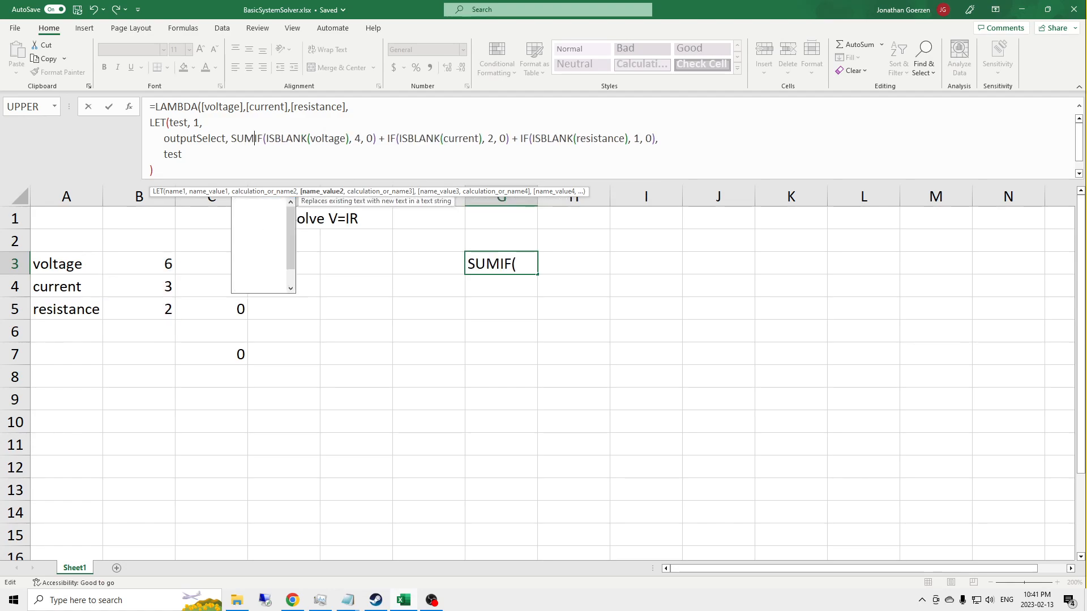
{"action": "key", "text": "End"}
{"action": "key", "text": "Left"}
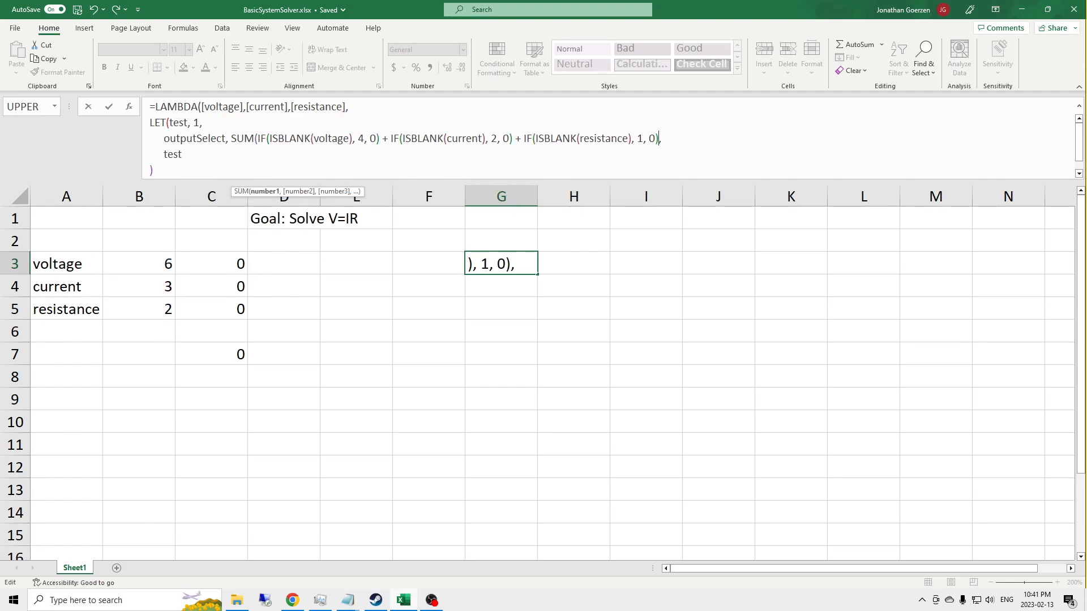
{"action": "type", "text": ")"}
{"action": "left_click", "coordinate": [521, 138]}
{"action": "key", "text": "BackSpace"}
{"action": "key", "text": "BackSpace"}
{"action": "type", "text": ","}
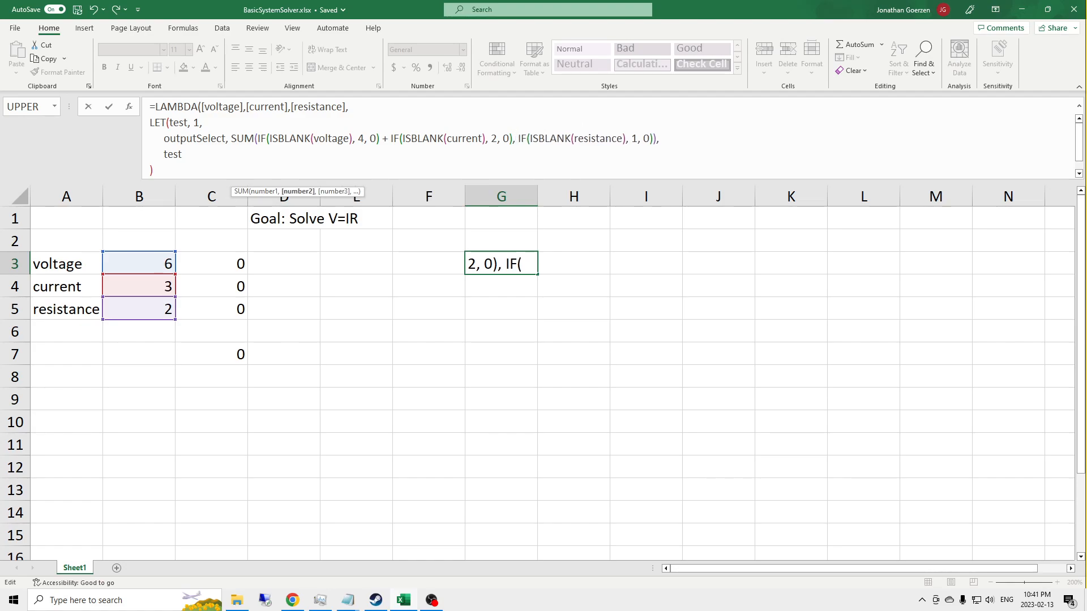
{"action": "left_click", "coordinate": [389, 138]}
{"action": "key", "text": "BackSpace"}
{"action": "key", "text": "BackSpace"}
{"action": "type", "text": ","}
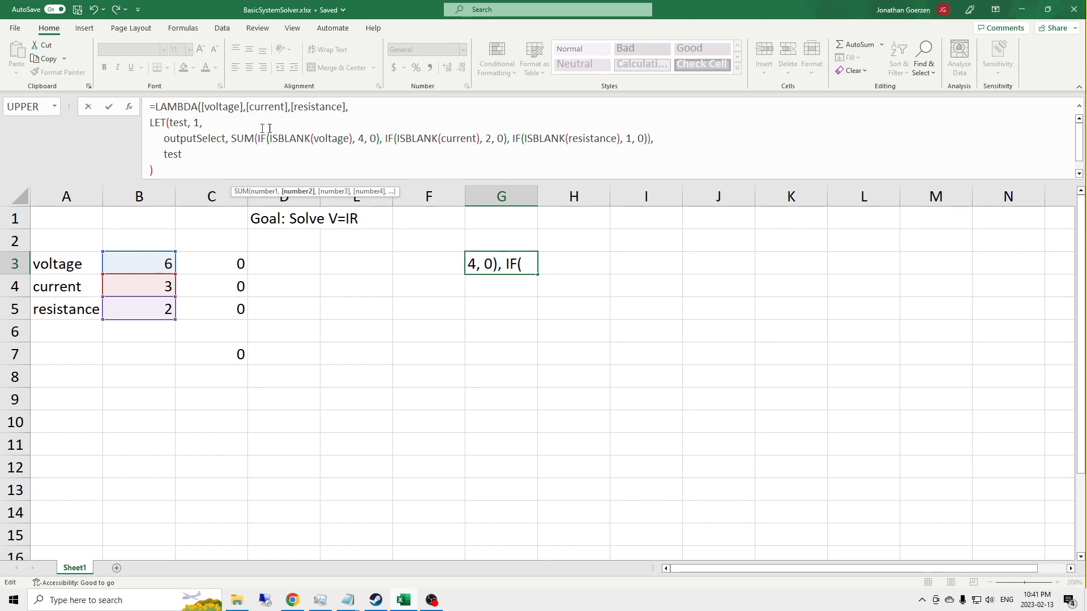
Step: Remove the SUM wrapper from outputSelect and join the three IF checks with plus signs again
{"action": "left_click_drag", "start_coordinate": [232, 139], "coordinate": [255, 139]}
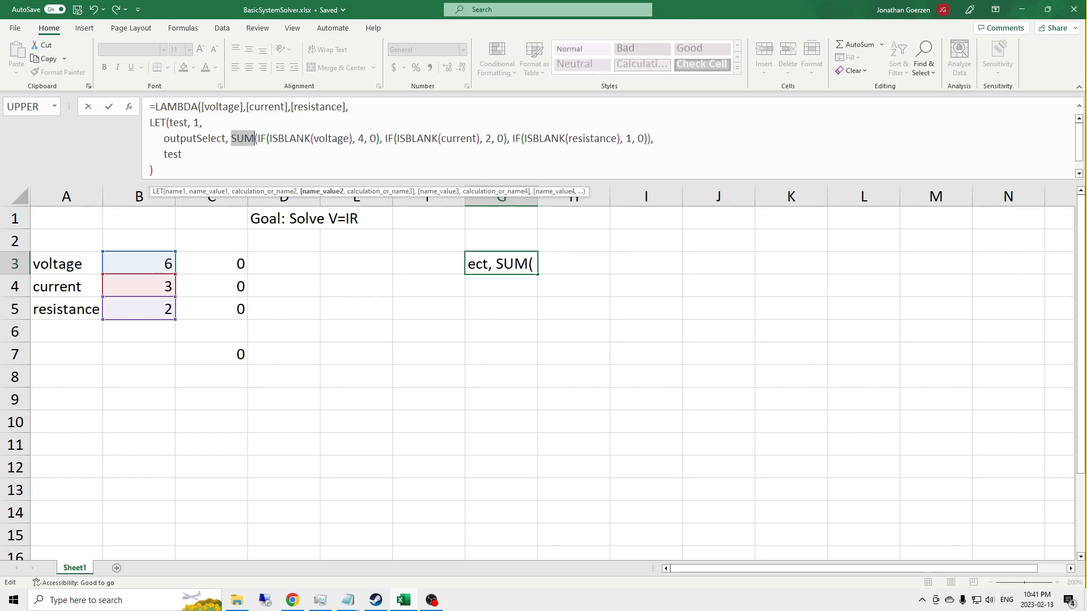
{"action": "key", "text": "Delete"}
{"action": "key", "text": "Delete"}
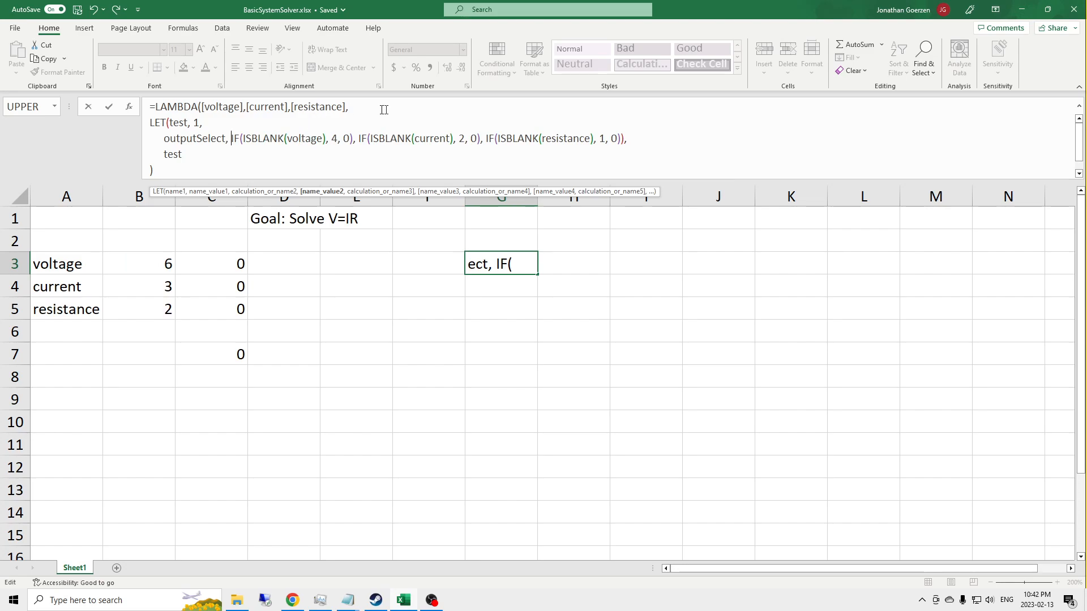
{"action": "left_click", "coordinate": [358, 139]}
{"action": "key", "text": "BackSpace"}
{"action": "key", "text": "BackSpace"}
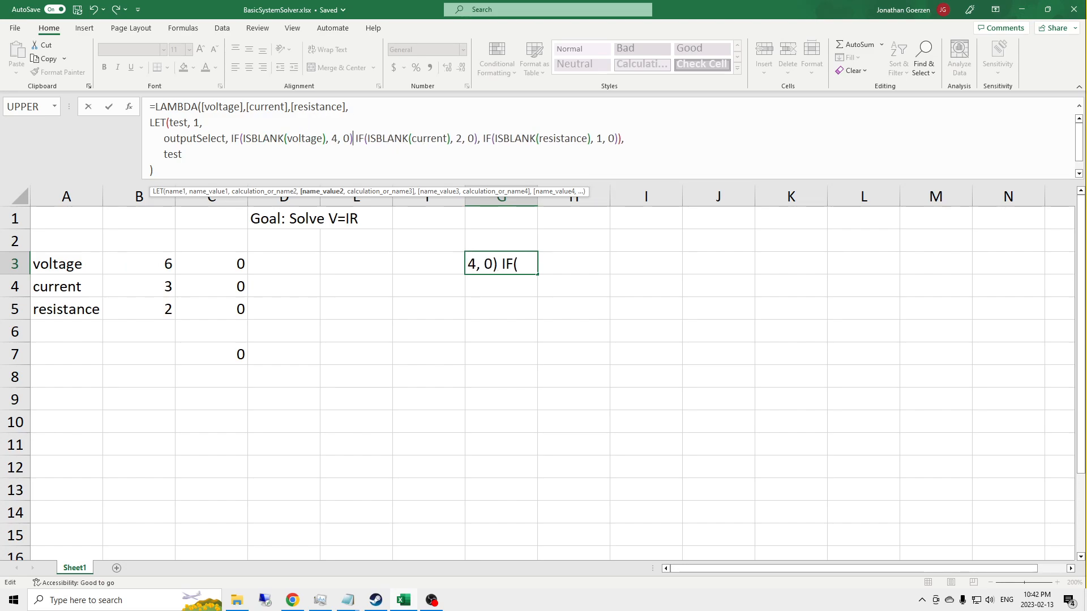
{"action": "type", "text": "+"}
{"action": "key", "text": "Left"}
{"action": "left_click", "coordinate": [489, 139]}
{"action": "key", "text": "BackSpace"}
{"action": "type", "text": "+"}
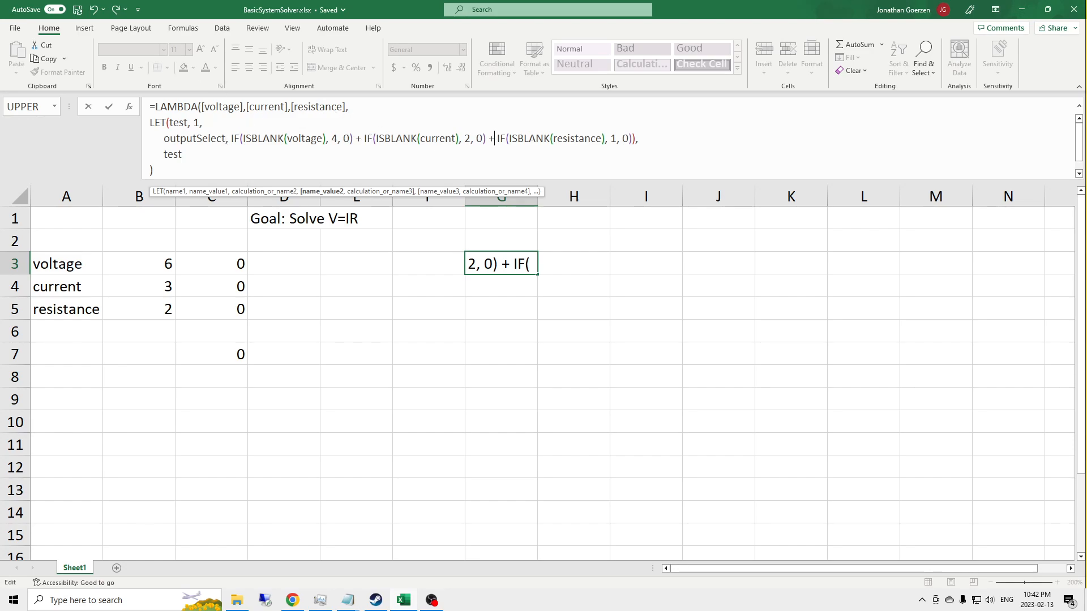
Step: Break the outputSelect sum so that the current and resistance checks each start on their own line
{"action": "left_click", "coordinate": [363, 138]}
{"action": "key", "text": "alt+Return"}
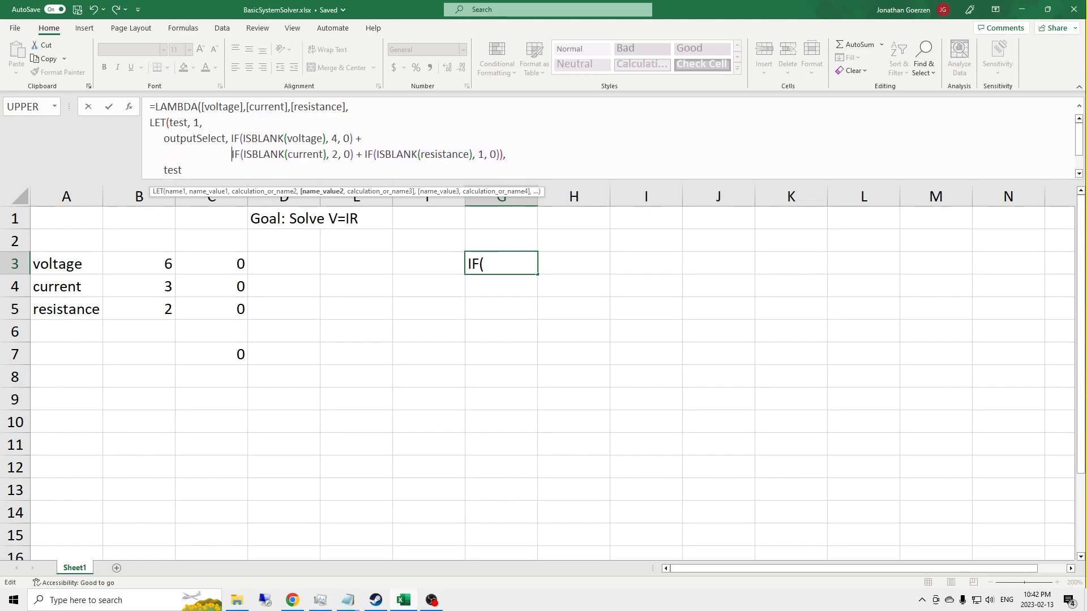
{"action": "left_click", "coordinate": [365, 154]}
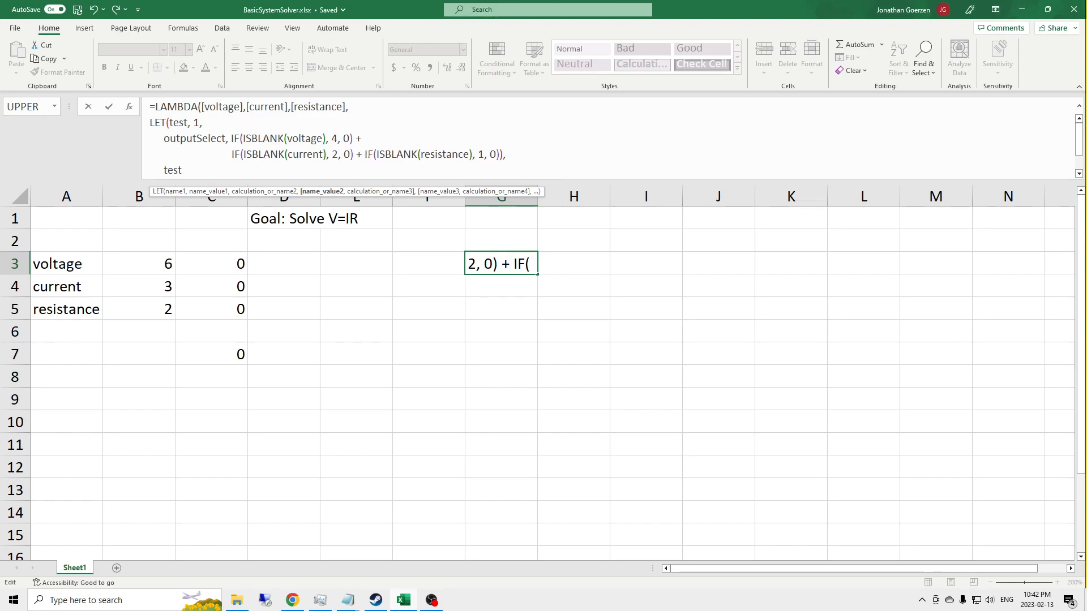
{"action": "key", "text": "alt+Return"}
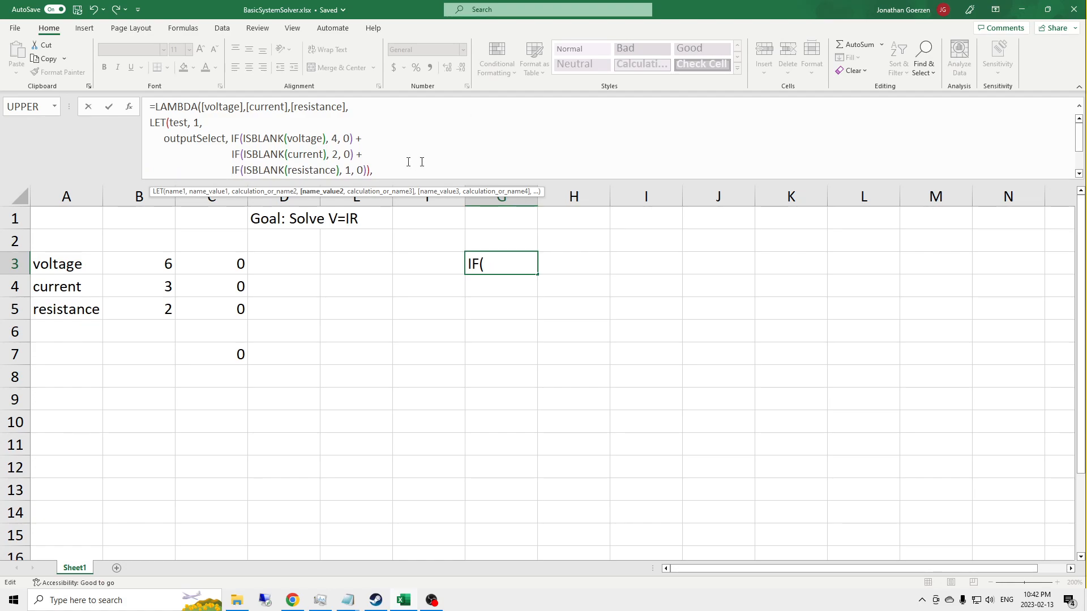
Step: Enlarge the formula bar so that the whole LAMBDA formula fits in it
{"action": "scroll", "coordinate": [433, 162], "scroll_direction": "down", "scroll_amount": 2}
{"action": "scroll", "coordinate": [494, 146], "scroll_direction": "up", "scroll_amount": 1}
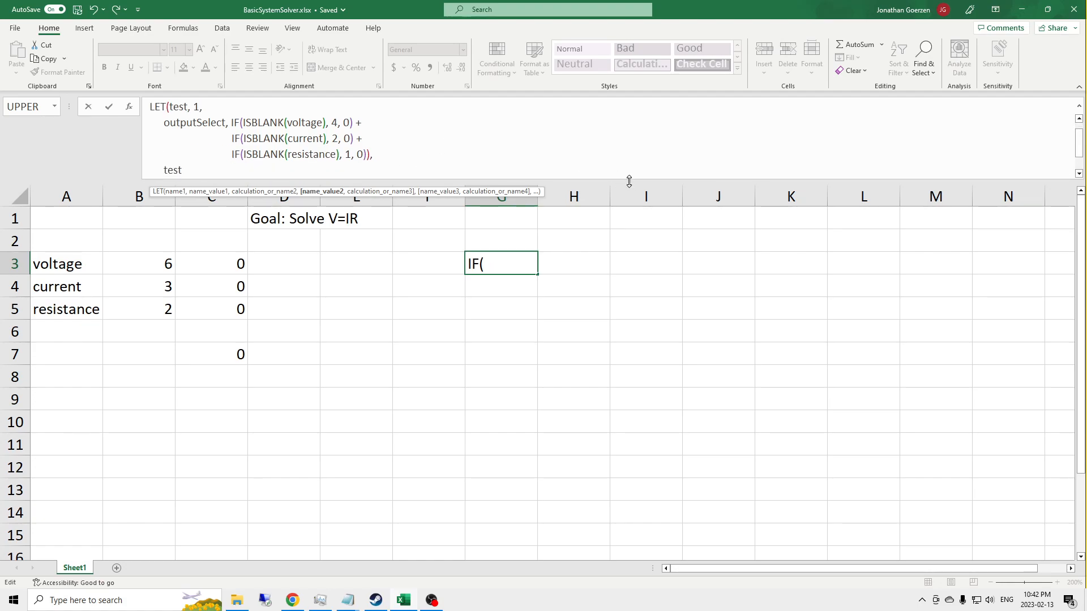
{"action": "left_click_drag", "start_coordinate": [631, 182], "coordinate": [631, 243]}
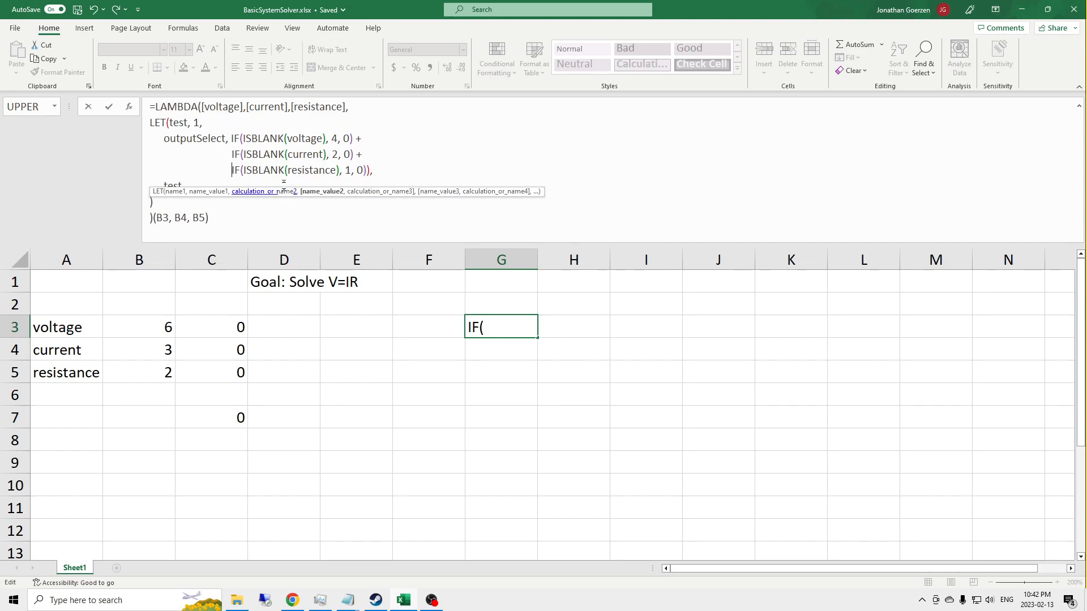
Step: Remove the extra closing parenthesis after the resistance check and commit the G3 formula
{"action": "left_click", "coordinate": [407, 167]}
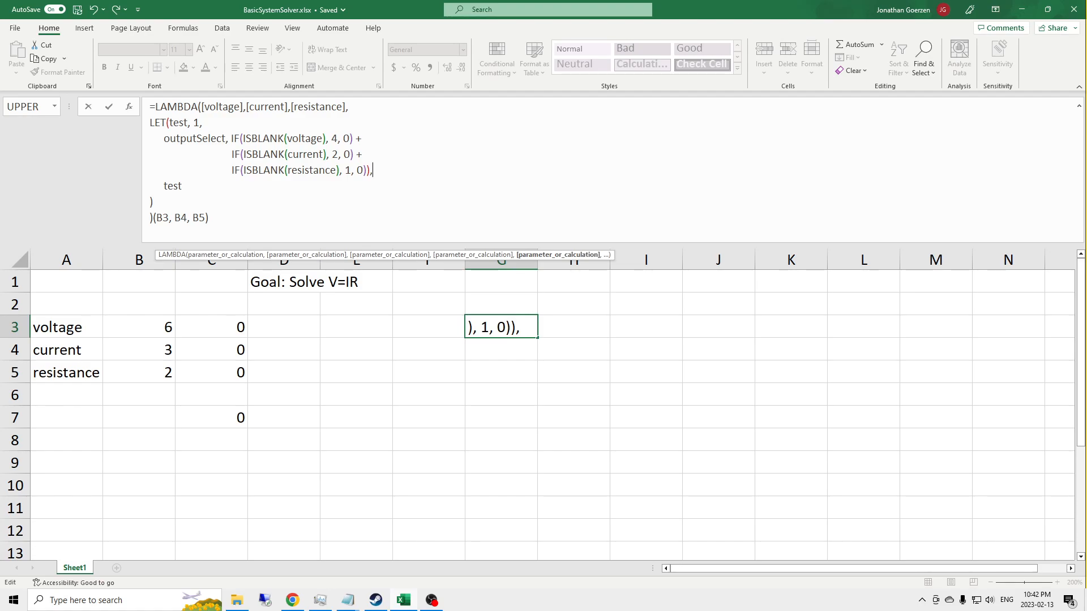
{"action": "key", "text": "Return"}
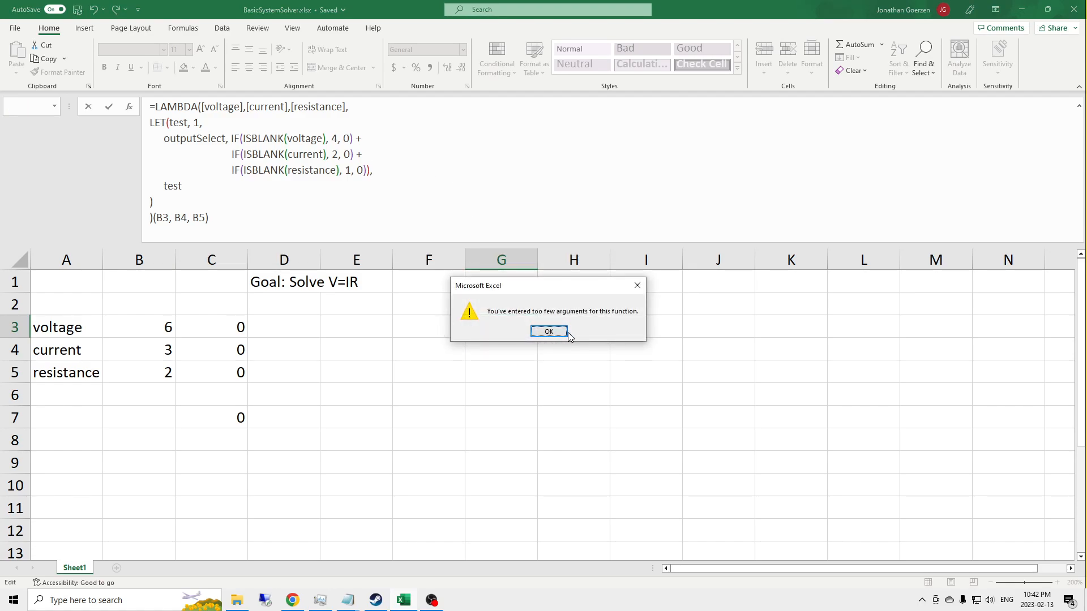
{"action": "left_click", "coordinate": [549, 331]}
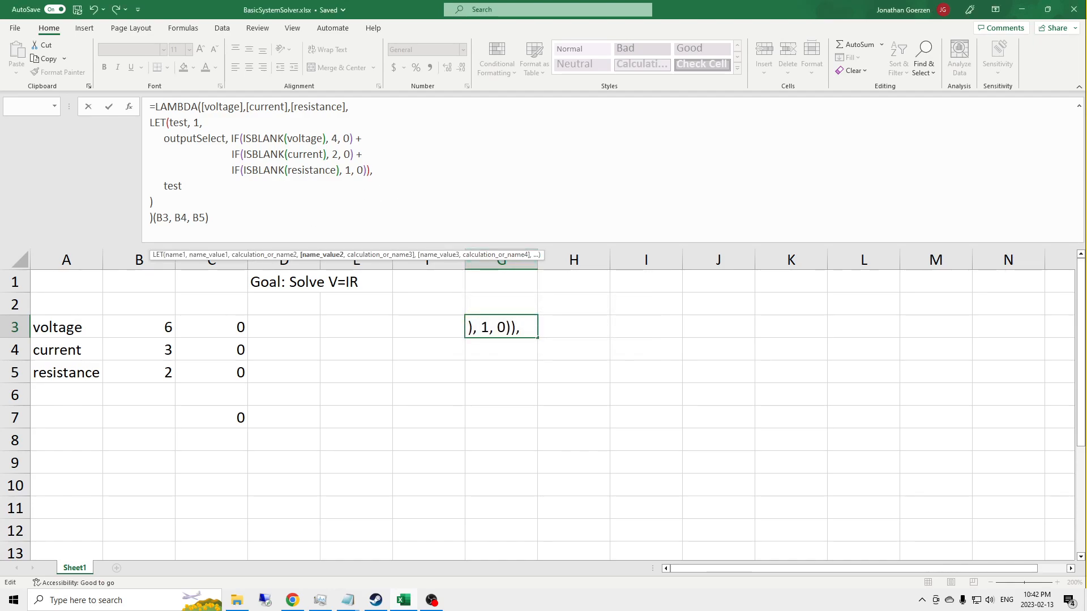
{"action": "key", "text": "BackSpace"}
{"action": "key", "text": "Return"}
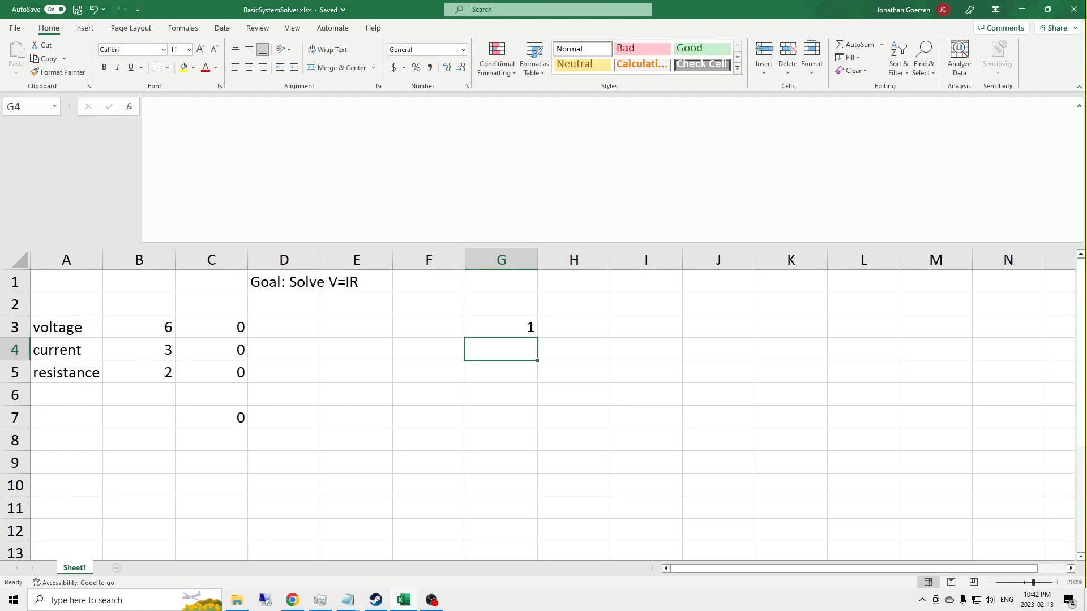
Step: Add the name output to the LET function in G3, on a new line between outputSelect and the final test argument
{"action": "key", "text": "Up"}
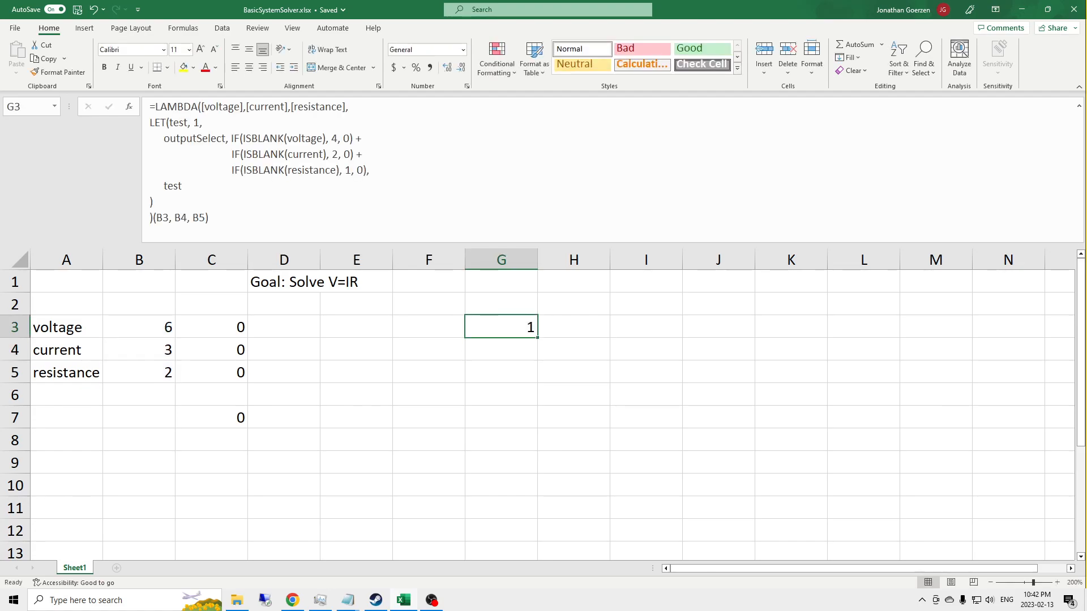
{"action": "left_click", "coordinate": [381, 171]}
{"action": "key", "text": "alt+Return"}
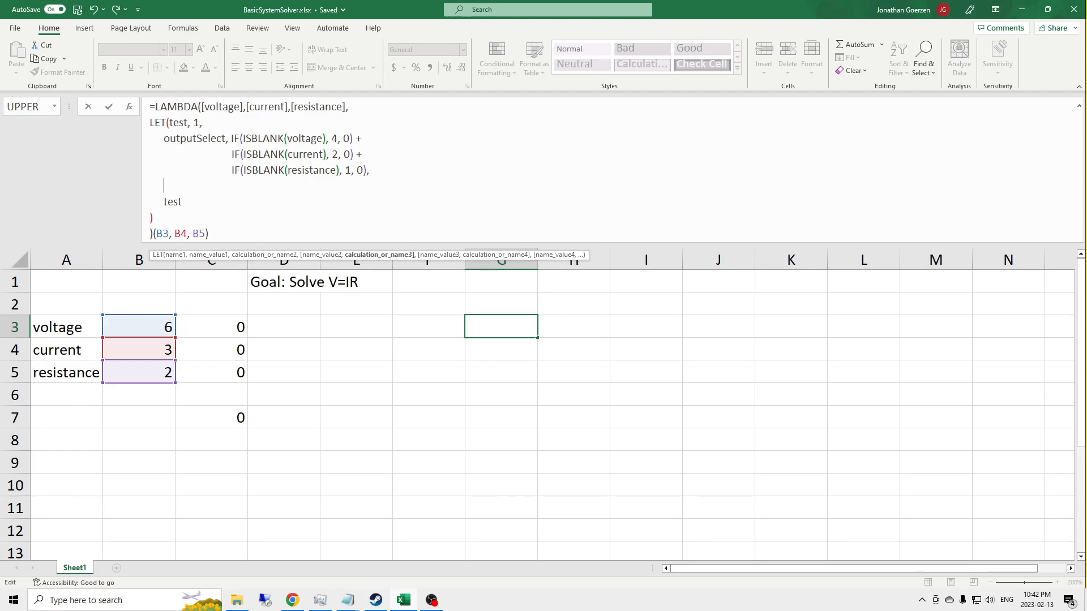
{"action": "type", "text": "soup"}
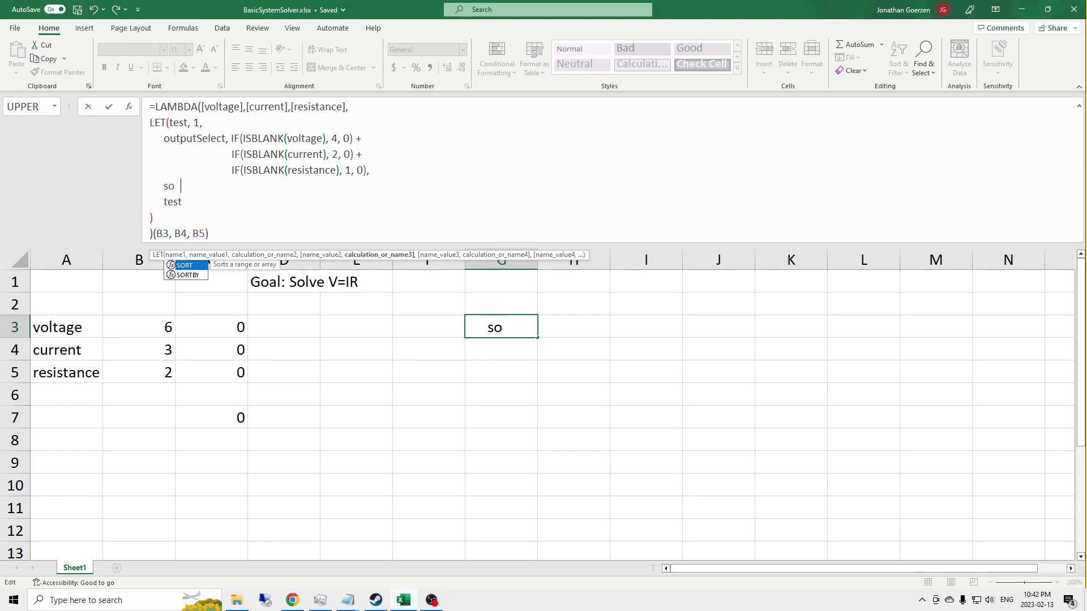
{"action": "key", "text": "BackSpace"}
{"action": "key", "text": "BackSpace"}
{"action": "key", "text": "BackSpace"}
{"action": "key", "text": "BackSpace"}
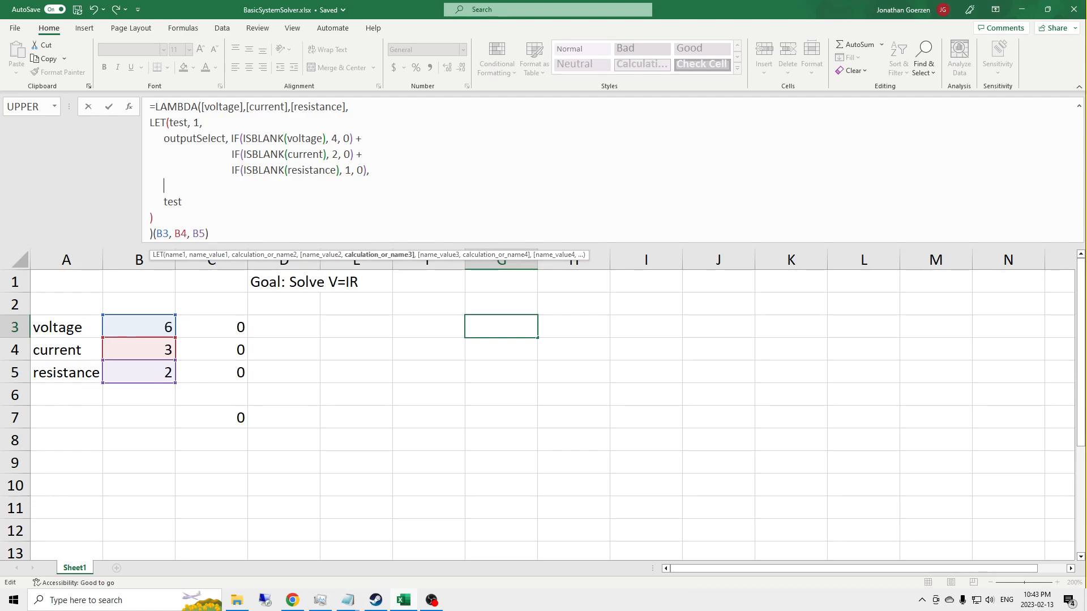
{"action": "type", "text": "output"}
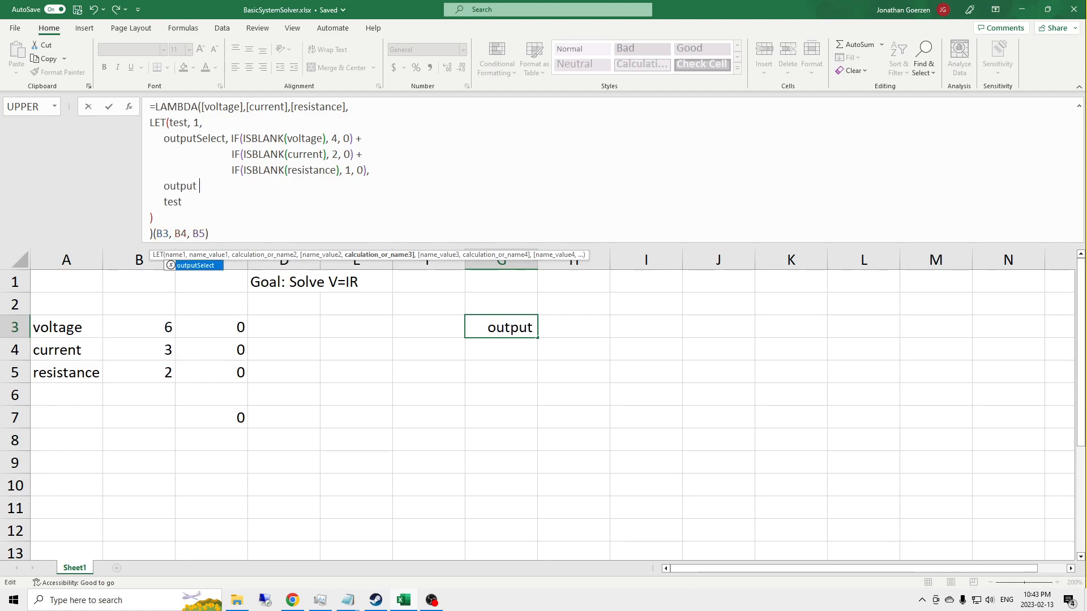
{"action": "type", "text": ", SW"}
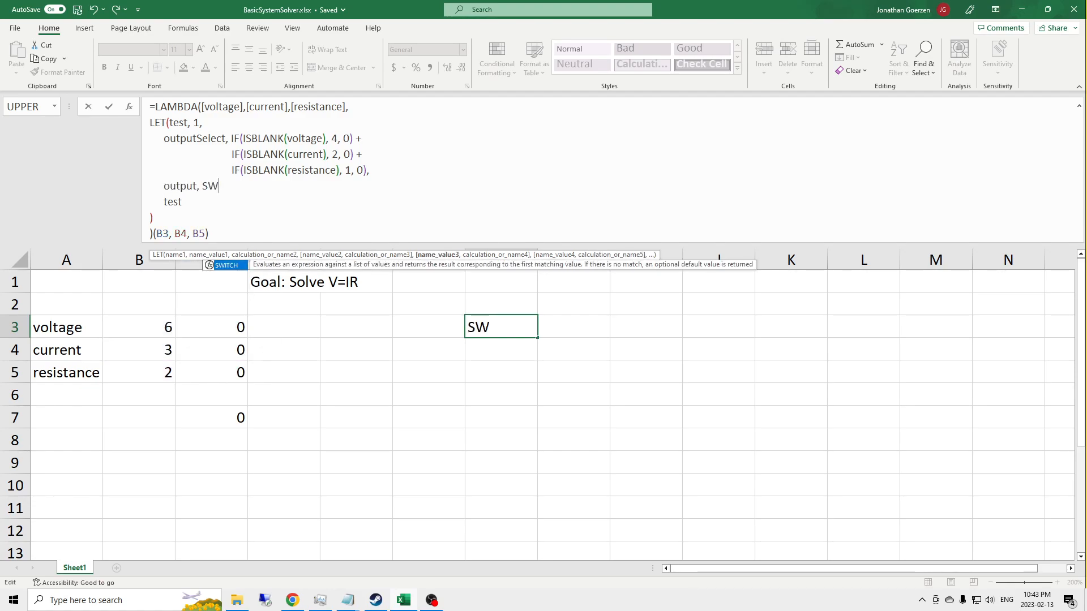
Step: Start the output value with SWITCH(outputSelect, and open a new line for its cases
{"action": "key", "text": "Tab"}
{"action": "type", "text": "o"}
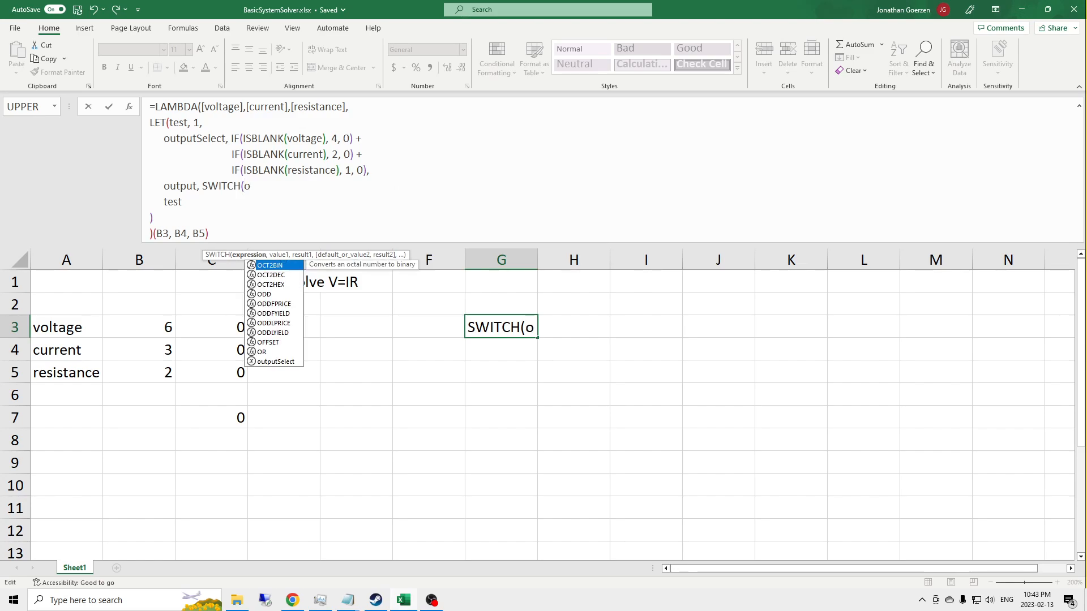
{"action": "type", "text": "utputSelect,"}
{"action": "key", "text": "alt+Return"}
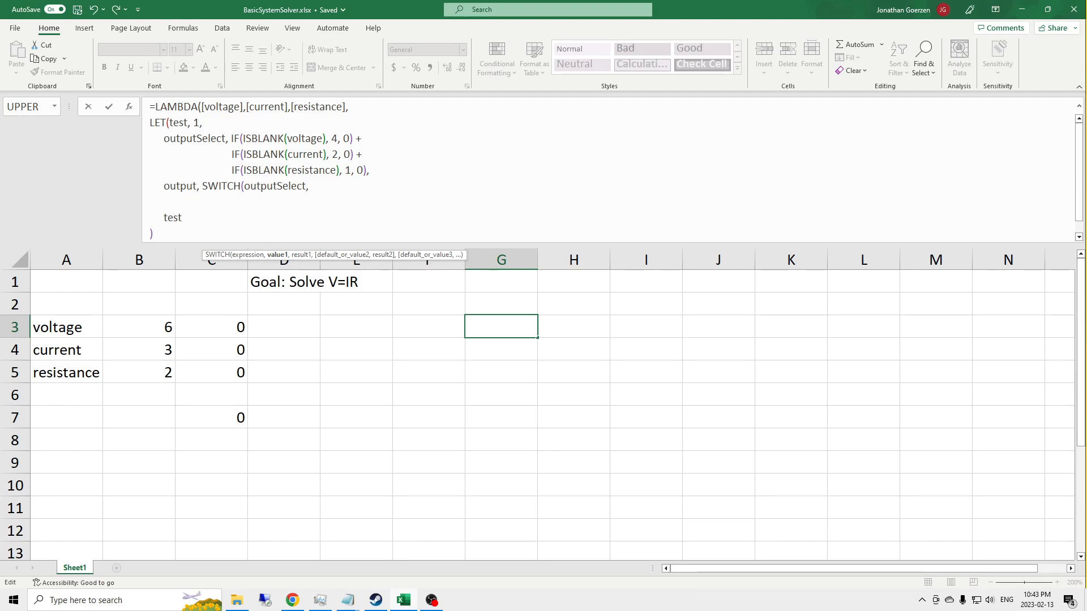
Step: Add SWITCH case 0 with the result NA() and, on the line below, case 1 with an empty result
{"action": "type", "text": "0"}
{"action": "key", "text": "BackSpace"}
{"action": "type", "text": "0, ,"}
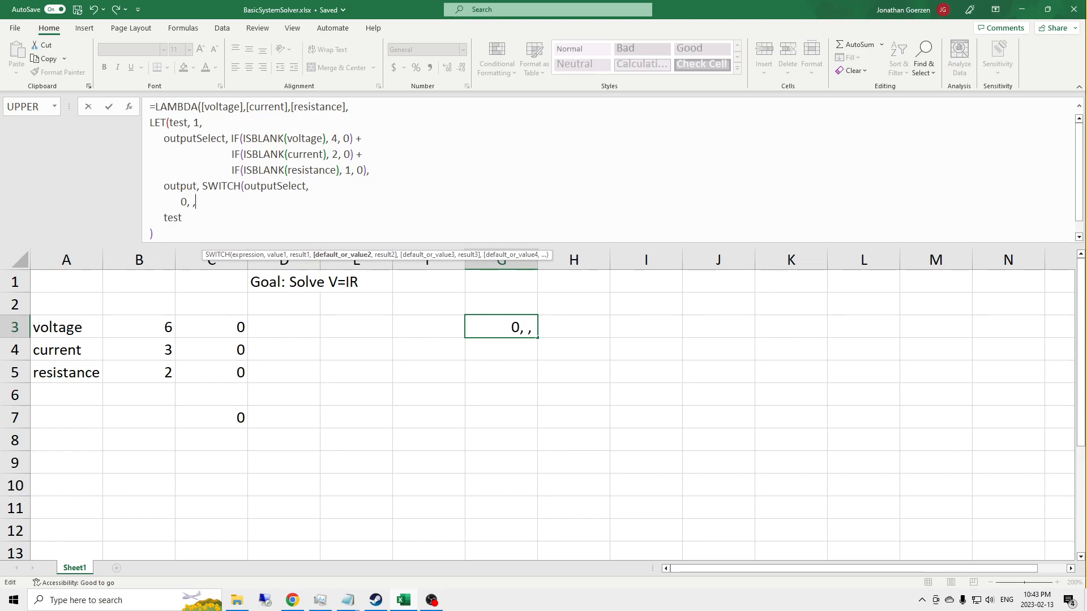
{"action": "key", "text": "alt+Return"}
{"action": "type", "text": "1, ,"}
{"action": "key", "text": "Up"}
{"action": "key", "text": "Left"}
{"action": "type", "text": "NA()"}
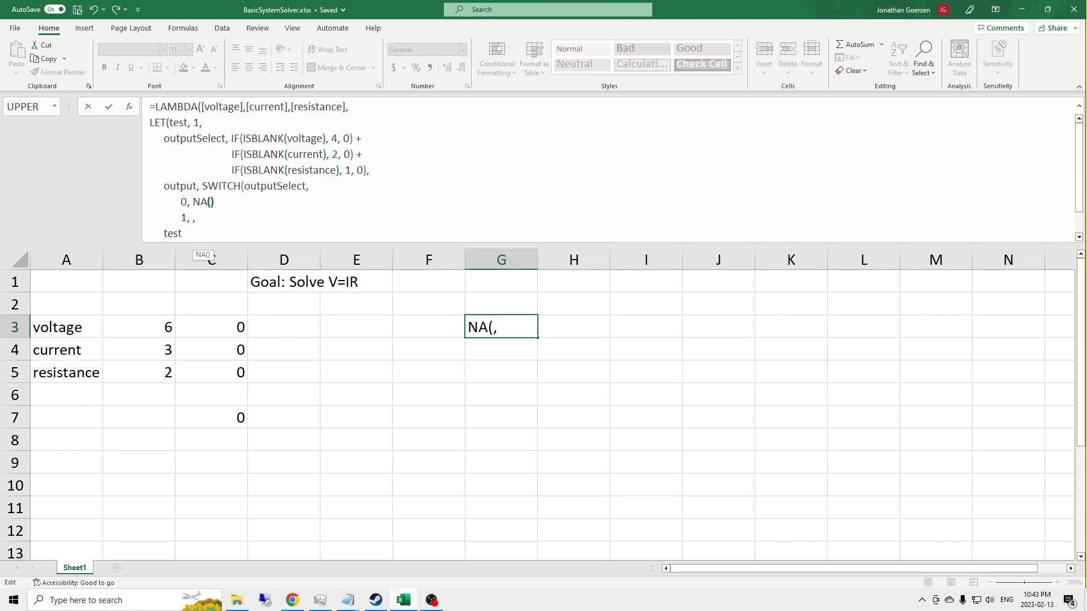
Step: Complete the case 0 line with a comma, set case 1's result to NA(), and copy the whole case 1 line
{"action": "key", "text": "Down"}
{"action": "type", "text": "NA()"}
{"action": "key", "text": "shift+Left"}
{"action": "key", "text": "shift+Left"}
{"action": "key", "text": "shift+Left"}
{"action": "key", "text": "shift+Left"}
{"action": "key", "text": "shift+Left"}
{"action": "key", "text": "shift+Left"}
{"action": "key", "text": "shift+Left"}
{"action": "key", "text": "shift+Left"}
{"action": "key", "text": "shift+Left"}
{"action": "key", "text": "shift+Left"}
{"action": "key", "text": "shift+Left"}
{"action": "key", "text": "shift+Left"}
{"action": "key", "text": "shift+Left"}
{"action": "key", "text": "shift+Left"}
{"action": "key", "text": "shift+Left"}
{"action": "key", "text": "shift+Left"}
{"action": "key", "text": "shift+Left"}
{"action": "key", "text": "shift+Left"}
{"action": "key", "text": "shift+Left"}
{"action": "key", "text": "shift+Left"}
{"action": "key", "text": "shift+Right"}
{"action": "key", "text": "ctrl+c"}
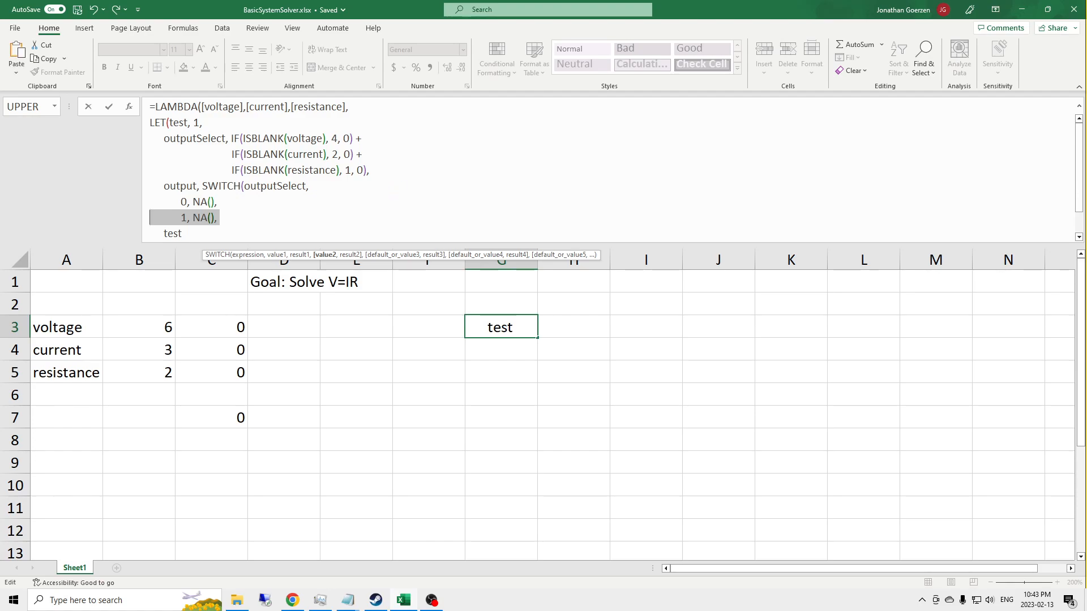
{"action": "key", "text": "Return"}
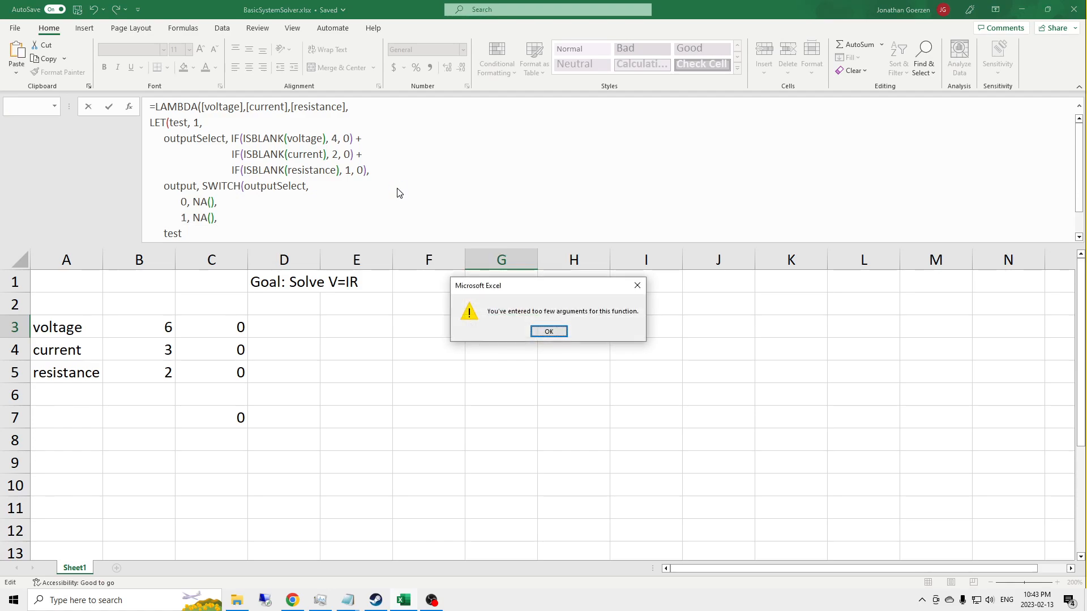
{"action": "left_click", "coordinate": [550, 333]}
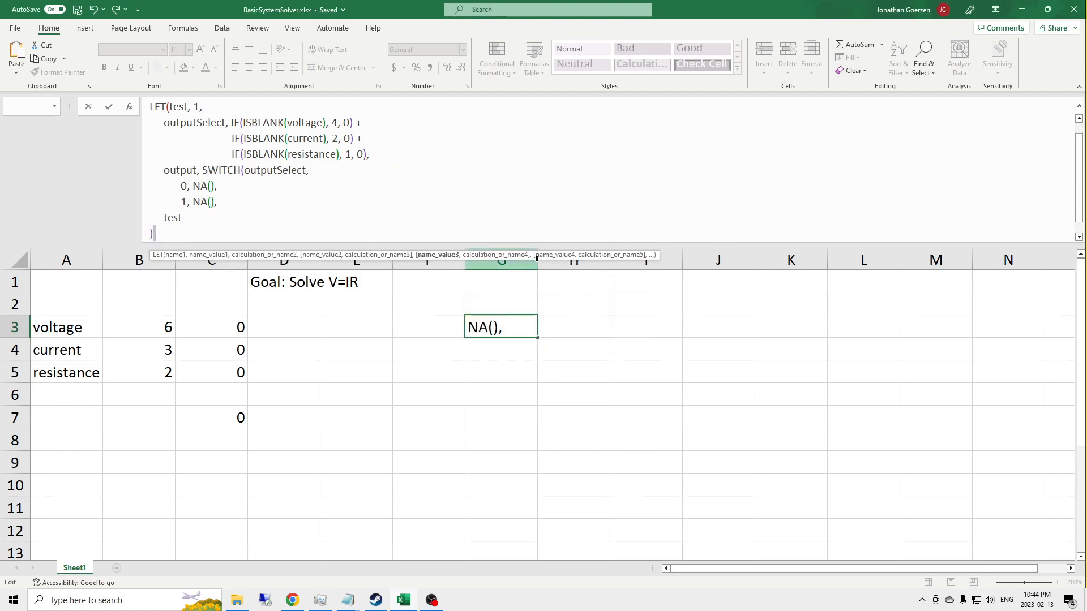
Step: Enlarge the formula editing area and paste the copied case 1 line on four new lines below it
{"action": "left_click_drag", "start_coordinate": [549, 245], "coordinate": [543, 319]}
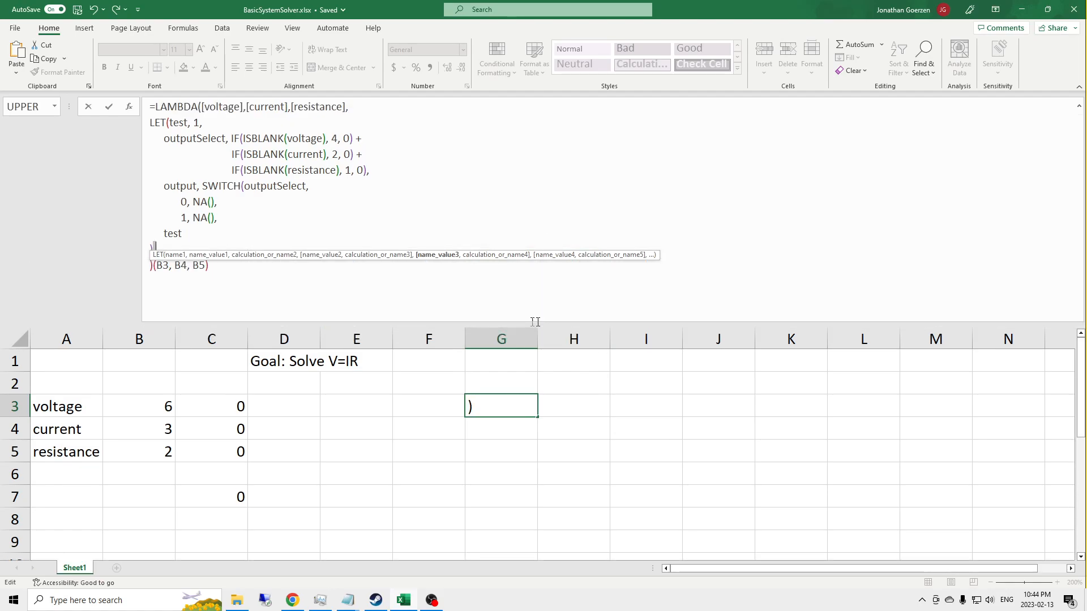
{"action": "left_click", "coordinate": [238, 222]}
{"action": "key", "text": "alt+Return"}
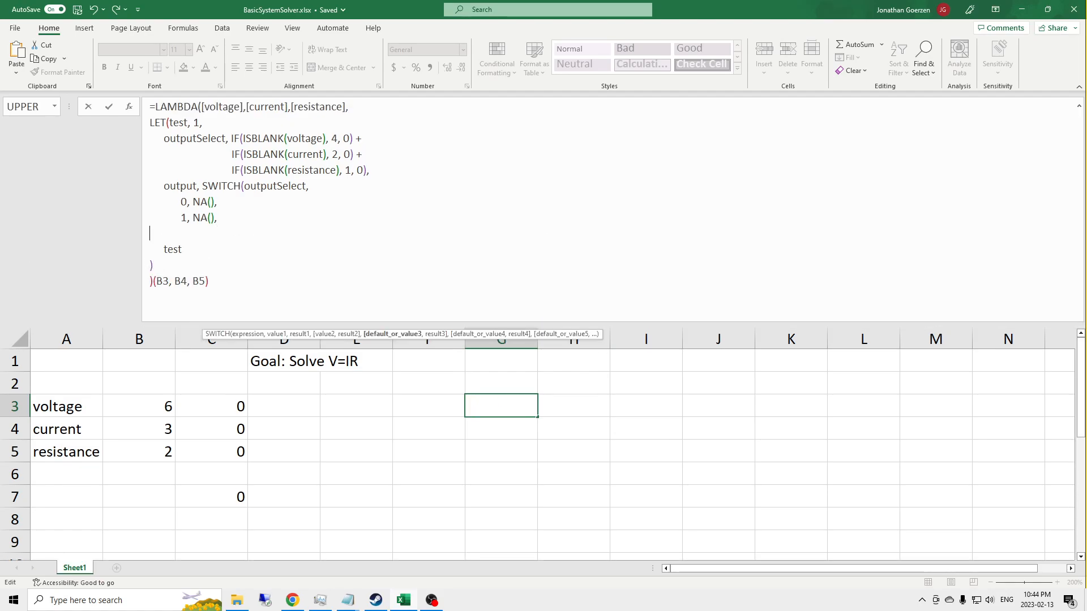
{"action": "type", "text": "1, NA(),"}
{"action": "key", "text": "alt+Return"}
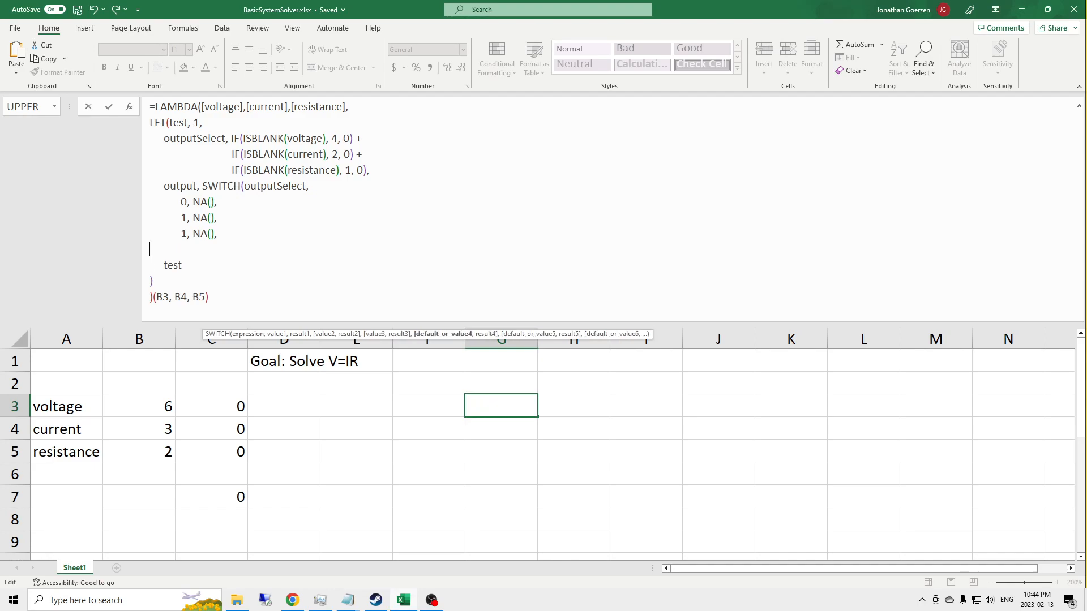
{"action": "type", "text": "1, NA(),"}
{"action": "key", "text": "alt+Return"}
{"action": "type", "text": "1, NA(),"}
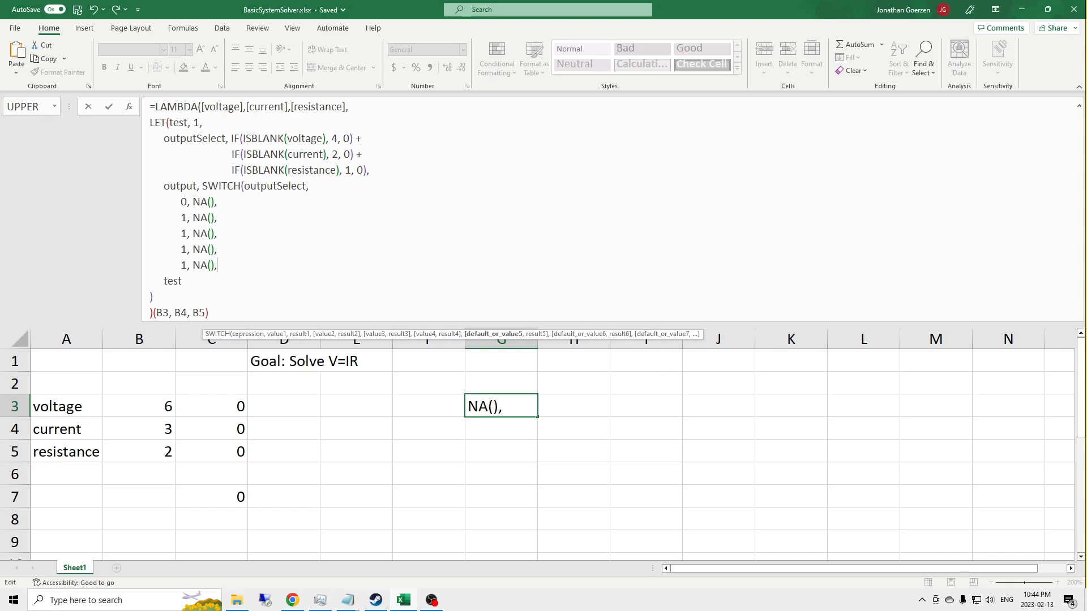
{"action": "key", "text": "alt+Return"}
{"action": "type", "text": "1, NA(),"}
{"action": "key", "text": "Return"}
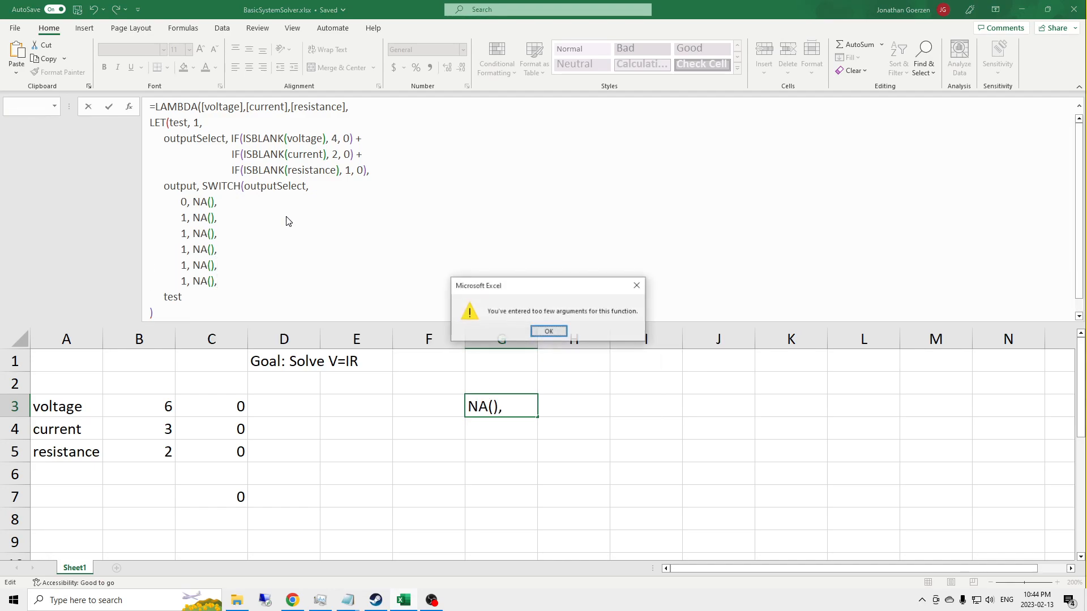
{"action": "key", "text": "Return"}
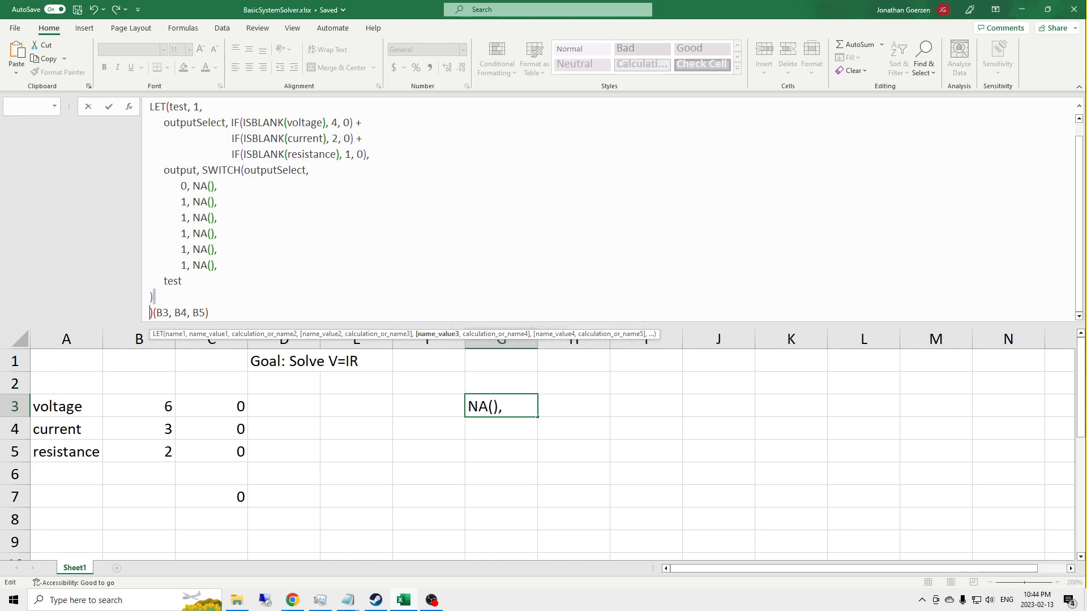
Step: Paste the case line two more times and close the SWITCH function with a parenthesis on its own line
{"action": "key", "text": "alt+Return"}
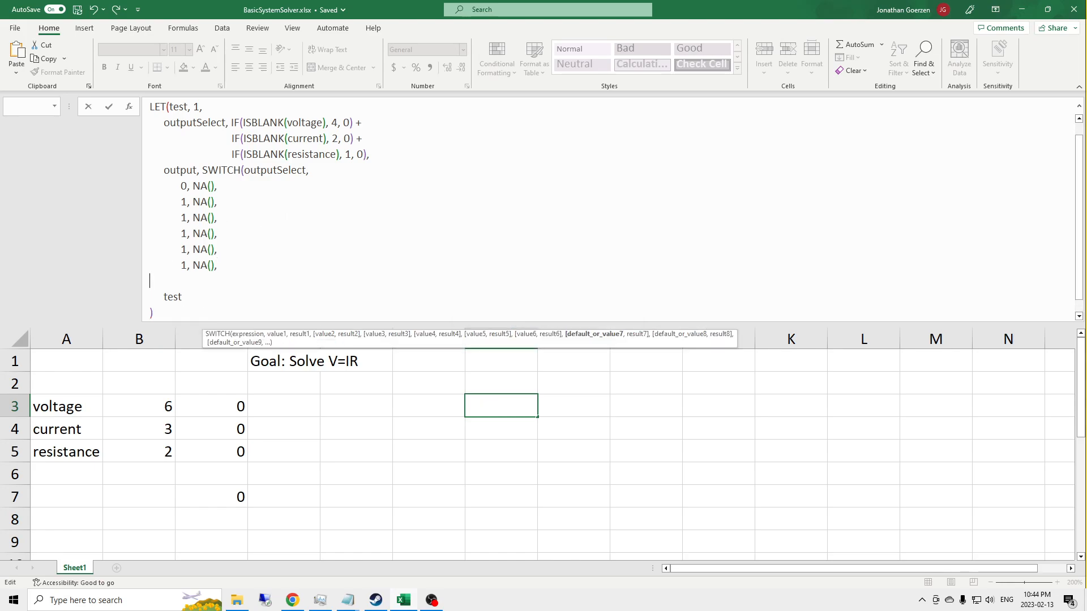
{"action": "type", "text": "1, NA(),"}
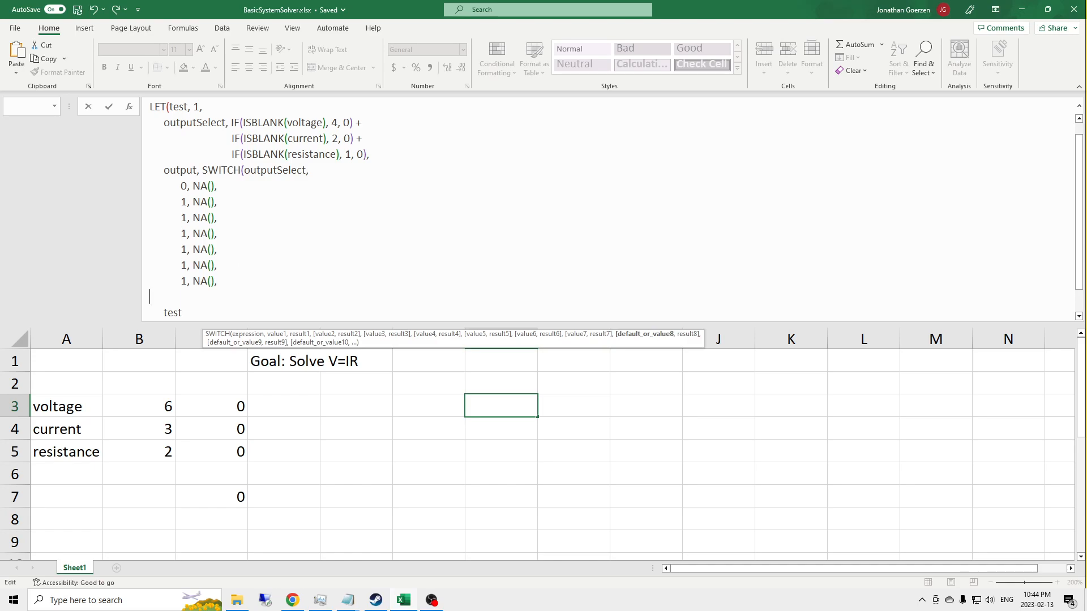
{"action": "key", "text": "ctrl+v"}
{"action": "key", "text": "alt+Return"}
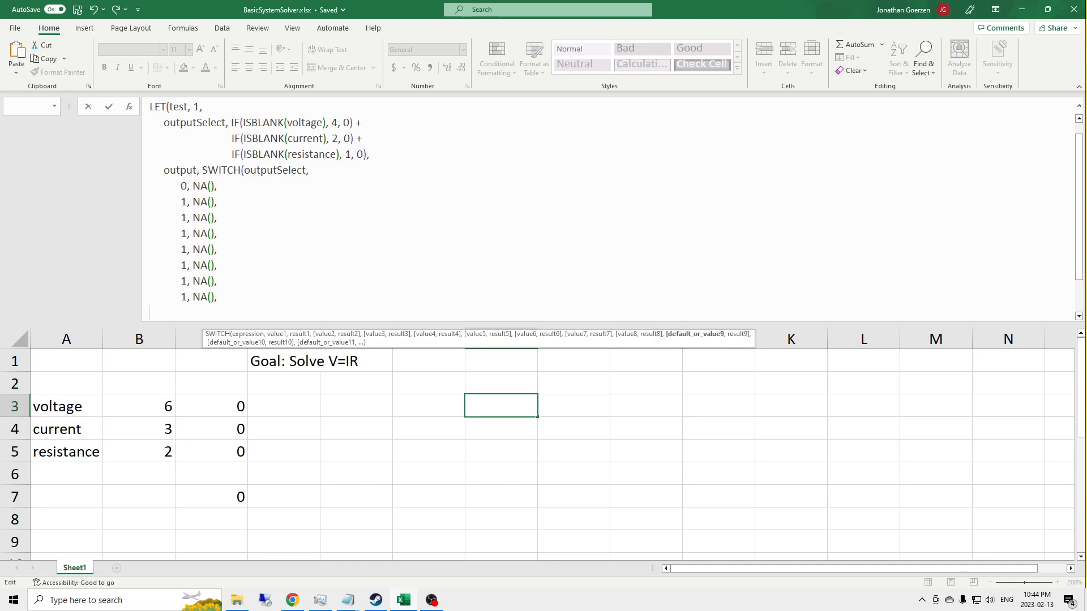
{"action": "type", "text": ")"}
{"action": "key", "text": "Left"}
Step: Renumber the six duplicated SWITCH case lines as 2, 3, 4, 5, 6 and 7, and try to commit the formula
{"action": "left_click", "coordinate": [190, 218]}
{"action": "key", "text": "Left"}
{"action": "key", "text": "BackSpace"}
{"action": "type", "text": "2"}
{"action": "key", "text": "Down"}
{"action": "key", "text": "Delete"}
{"action": "type", "text": "3"}
{"action": "key", "text": "Down"}
{"action": "key", "text": "Delete"}
{"action": "type", "text": "4"}
{"action": "key", "text": "Down"}
{"action": "key", "text": "Delete"}
{"action": "type", "text": "5"}
{"action": "key", "text": "Down"}
{"action": "key", "text": "Delete"}
{"action": "type", "text": "6"}
{"action": "key", "text": "Down"}
{"action": "key", "text": "Delete"}
{"action": "type", "text": "7"}
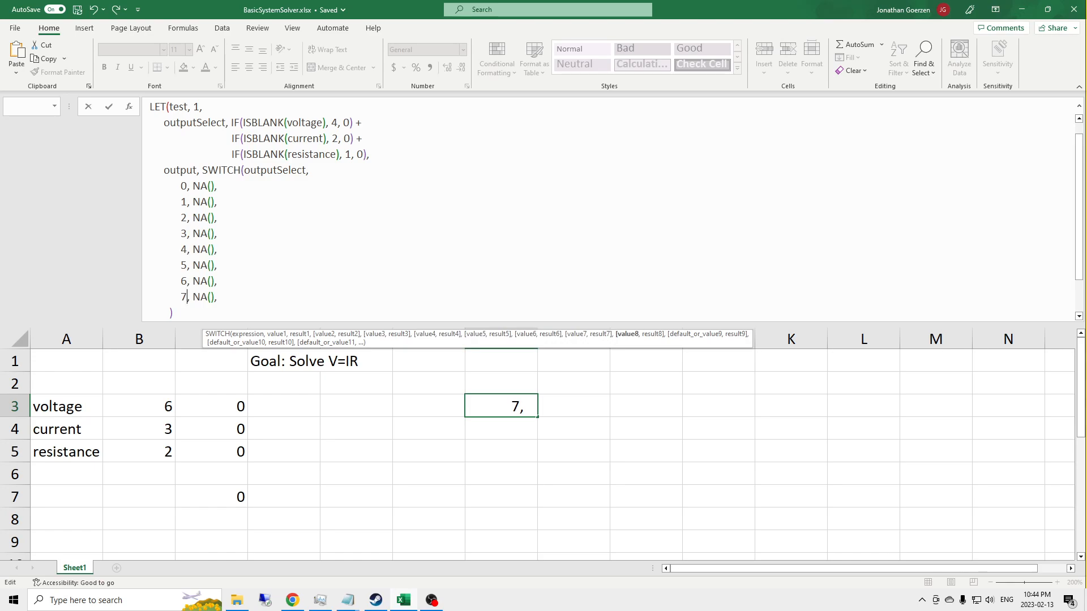
{"action": "key", "text": "Return"}
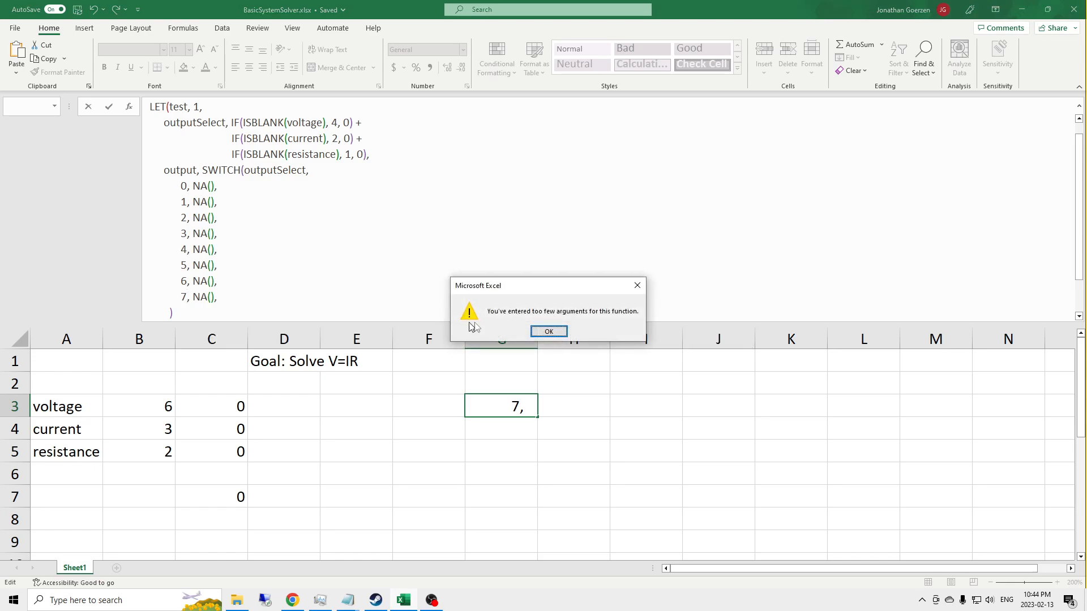
{"action": "left_click", "coordinate": [565, 332]}
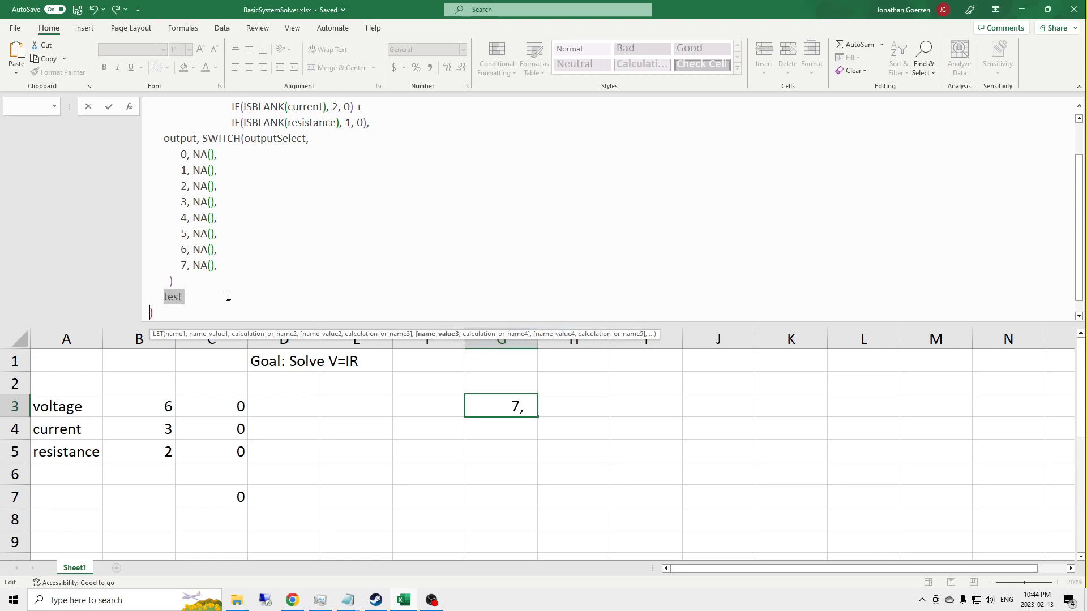
Step: Add a comma after SWITCH's closing parenthesis, indent that parenthesis further, and commit the G3 formula
{"action": "left_click", "coordinate": [196, 284]}
{"action": "type", "text": ","}
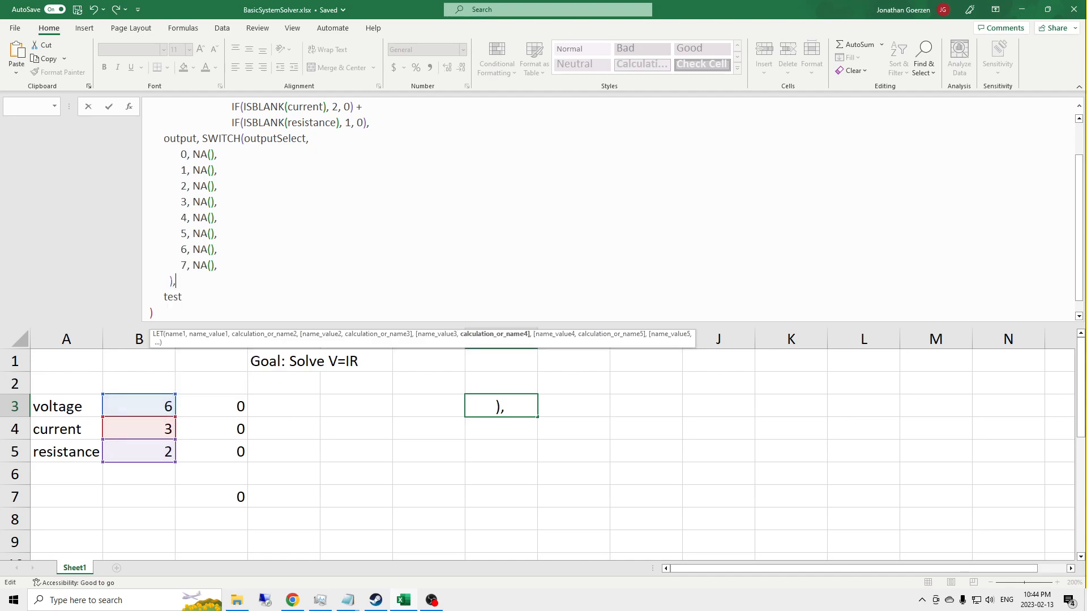
{"action": "key", "text": "Left"}
{"action": "key", "text": "Left"}
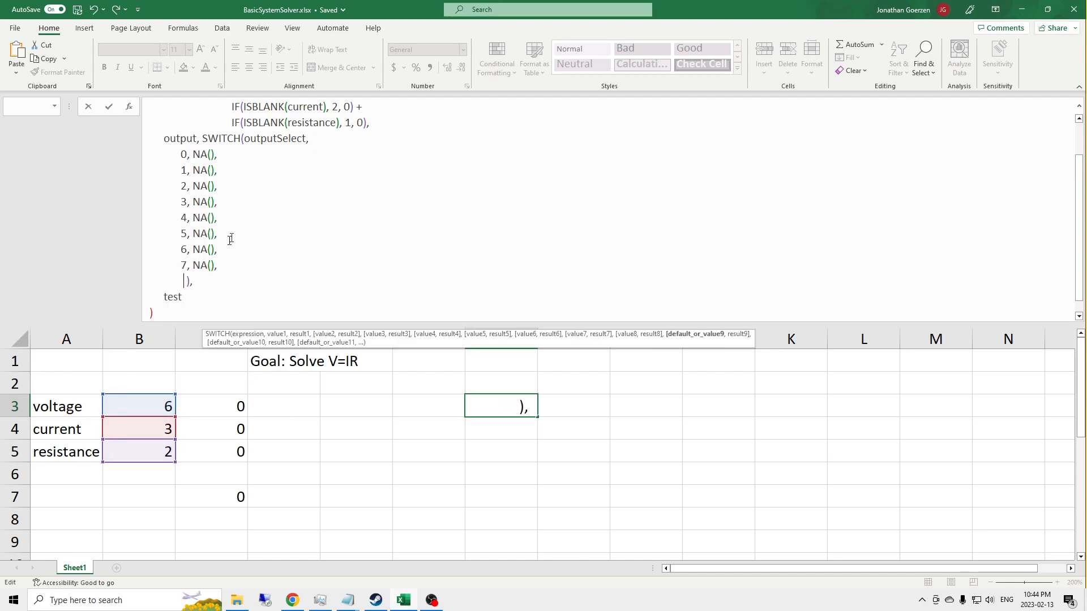
{"action": "left_click_drag", "start_coordinate": [202, 139], "coordinate": [194, 282]}
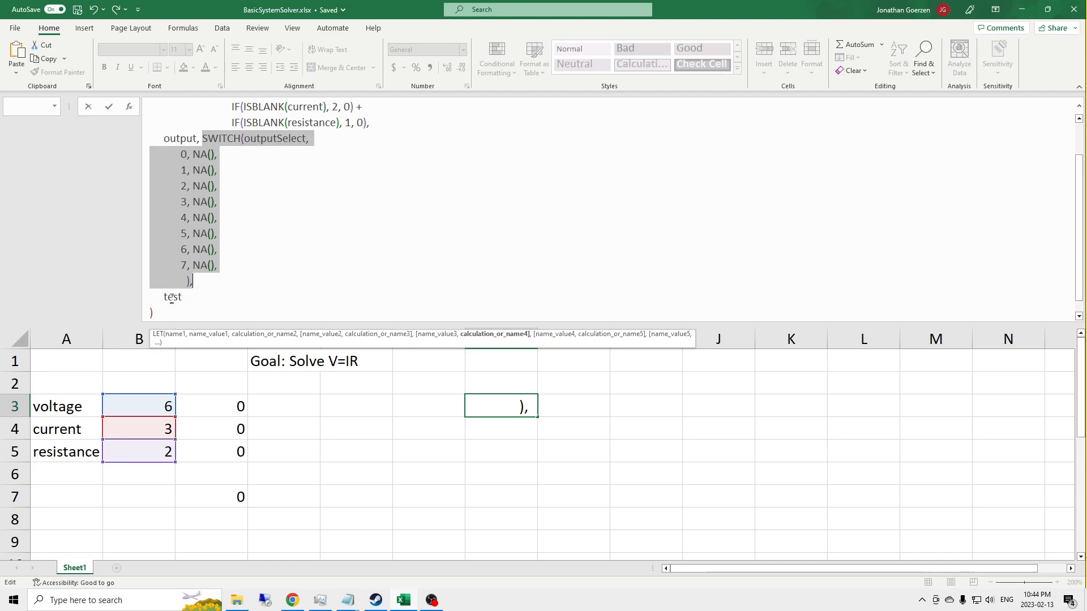
{"action": "scroll", "coordinate": [196, 227], "scroll_direction": "up", "scroll_amount": 1}
{"action": "scroll", "coordinate": [194, 229], "scroll_direction": "down", "scroll_amount": 1}
{"action": "key", "text": "Return"}
{"action": "key", "text": "Up"}
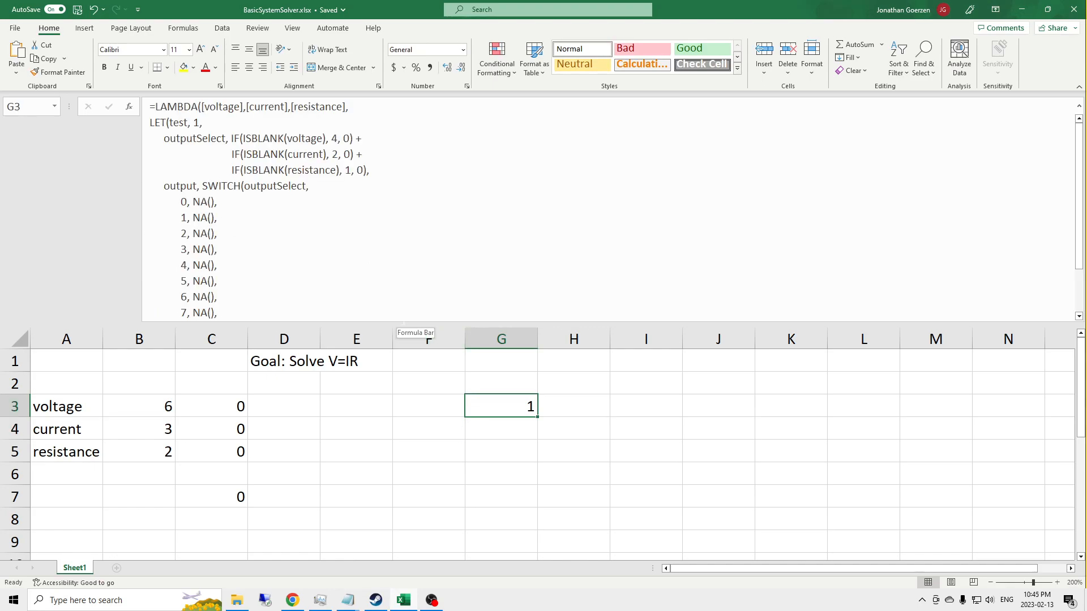
Step: Replace the result of SWITCH case 4 with current*resistance and commit the G3 formula
{"action": "left_click_drag", "start_coordinate": [399, 323], "coordinate": [399, 340]}
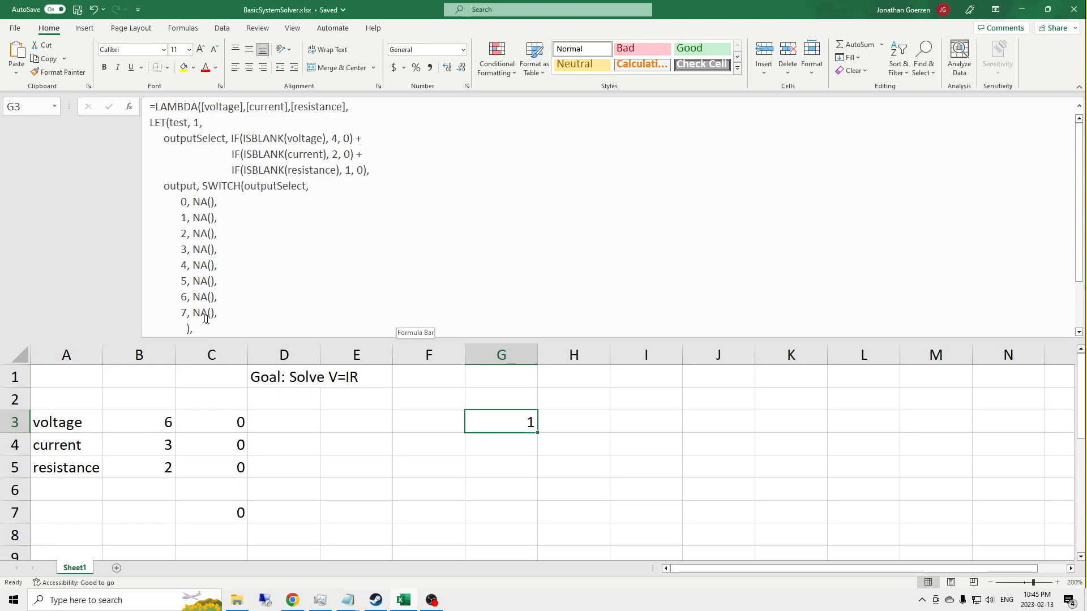
{"action": "left_click", "coordinate": [187, 313]}
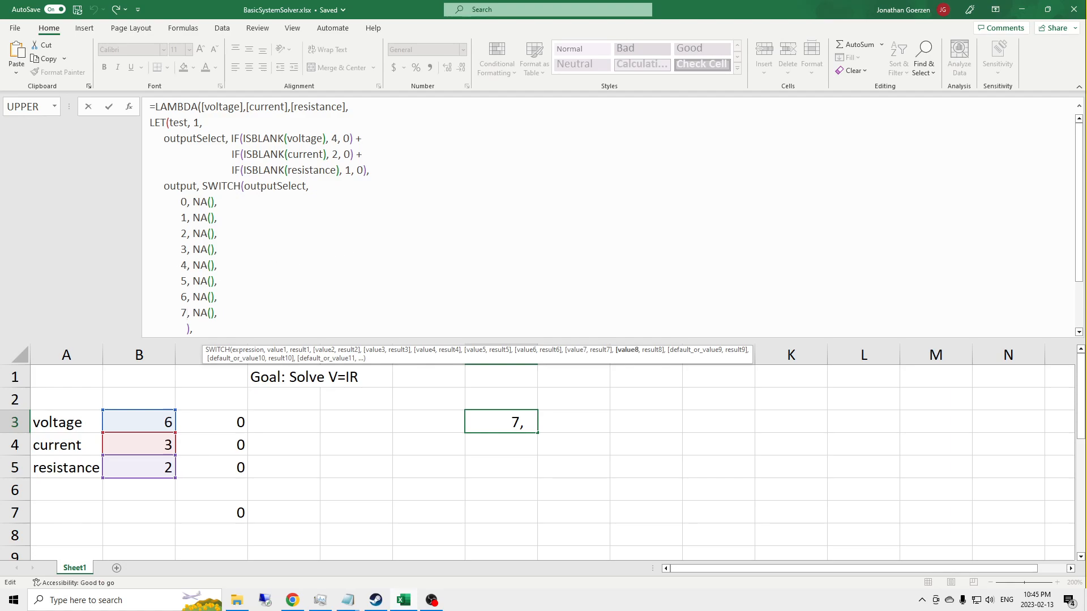
{"action": "left_click", "coordinate": [294, 295]}
{"action": "key", "text": "Up"}
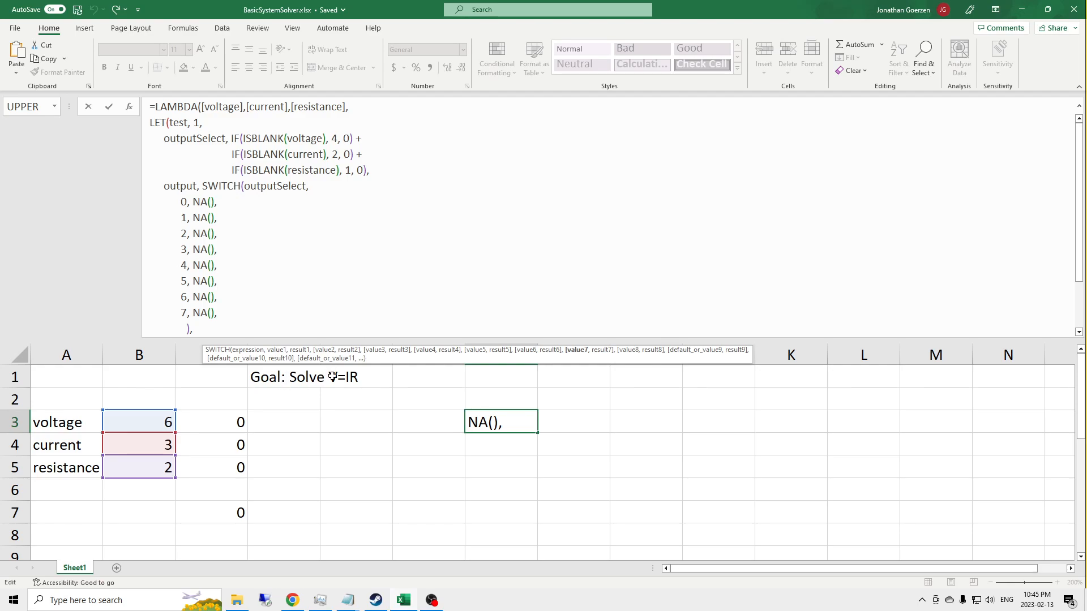
{"action": "key", "text": "Up"}
{"action": "key", "text": "Left"}
{"action": "key", "text": "BackSpace"}
{"action": "key", "text": "BackSpace"}
{"action": "key", "text": "BackSpace"}
{"action": "key", "text": "BackSpace"}
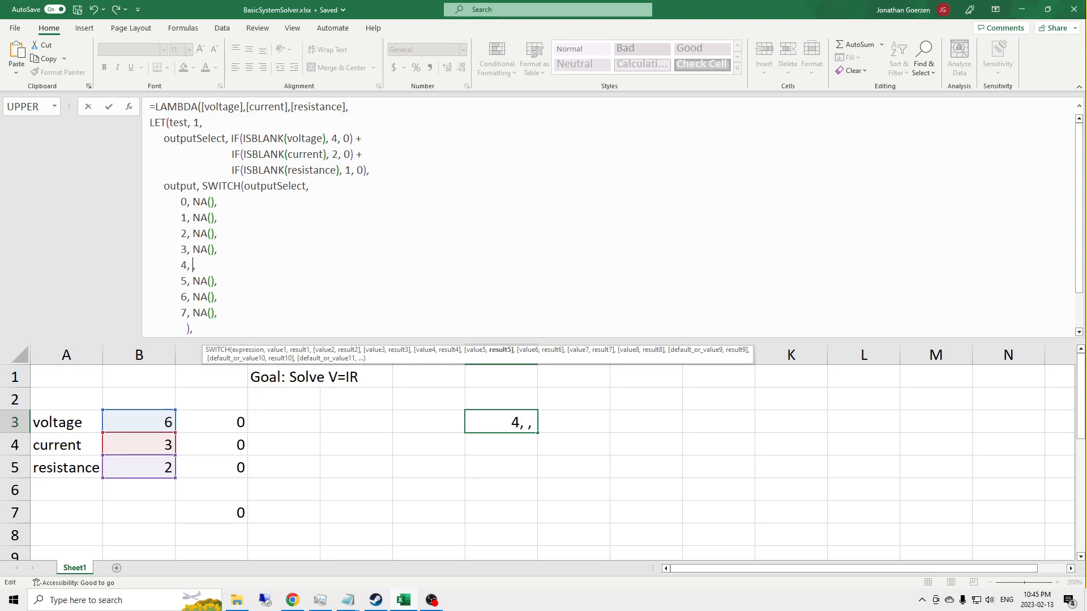
{"action": "type", "text": "current"}
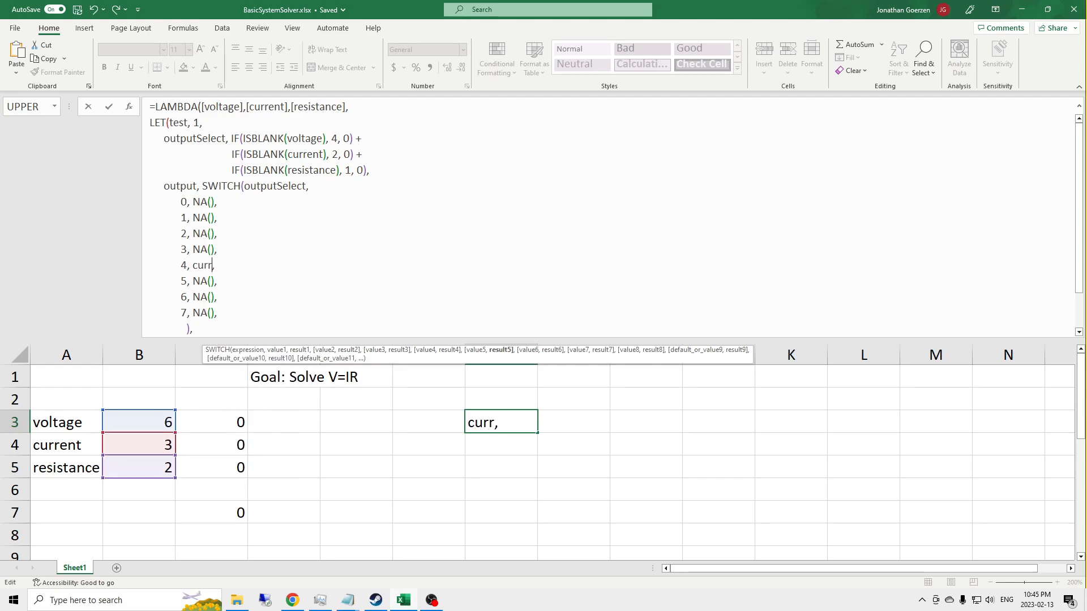
{"action": "type", "text": "*resistanc"}
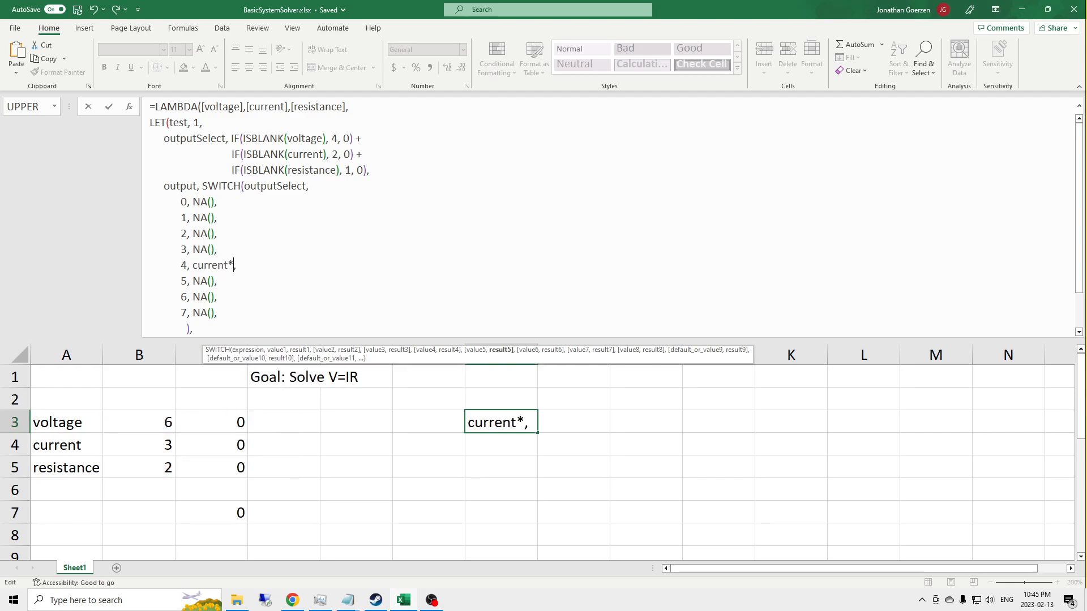
{"action": "type", "text": "e"}
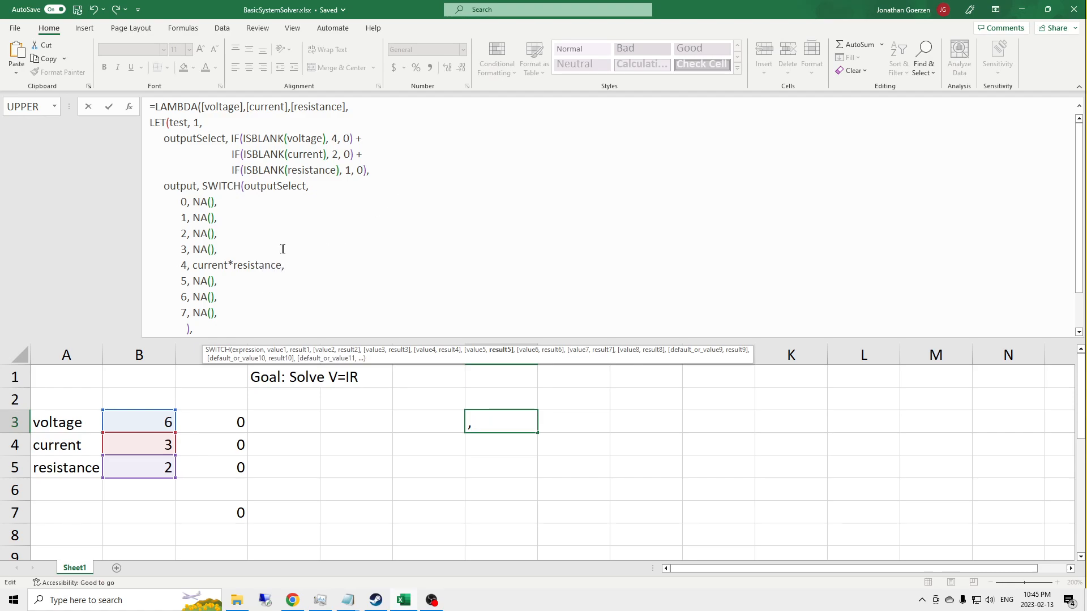
{"action": "key", "text": "Return"}
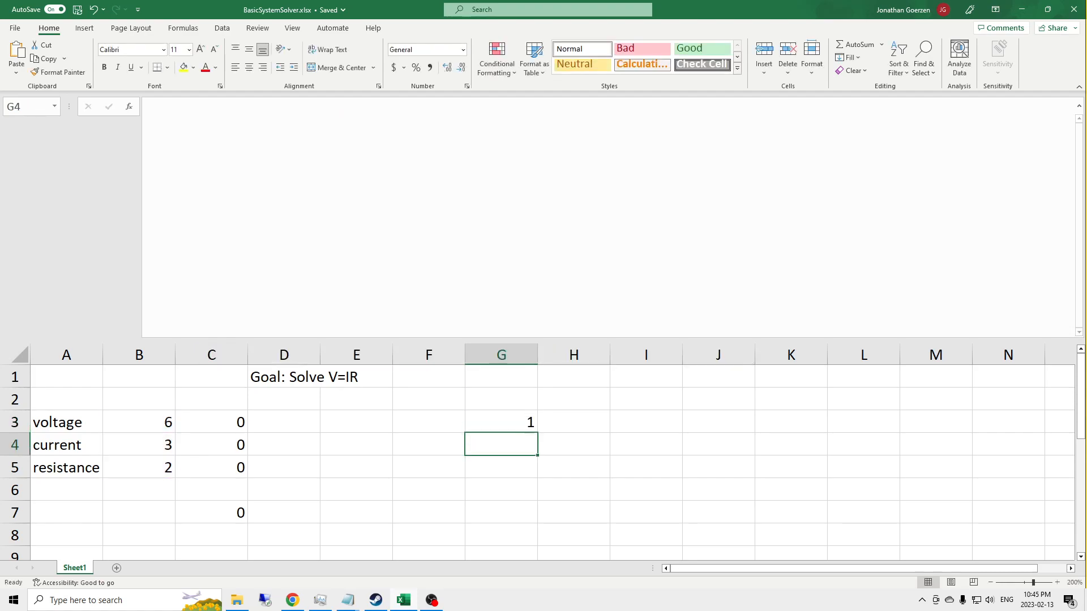
Step: Replace the final LET argument test with output in the G3 formula and commit it
{"action": "left_click", "coordinate": [501, 417]}
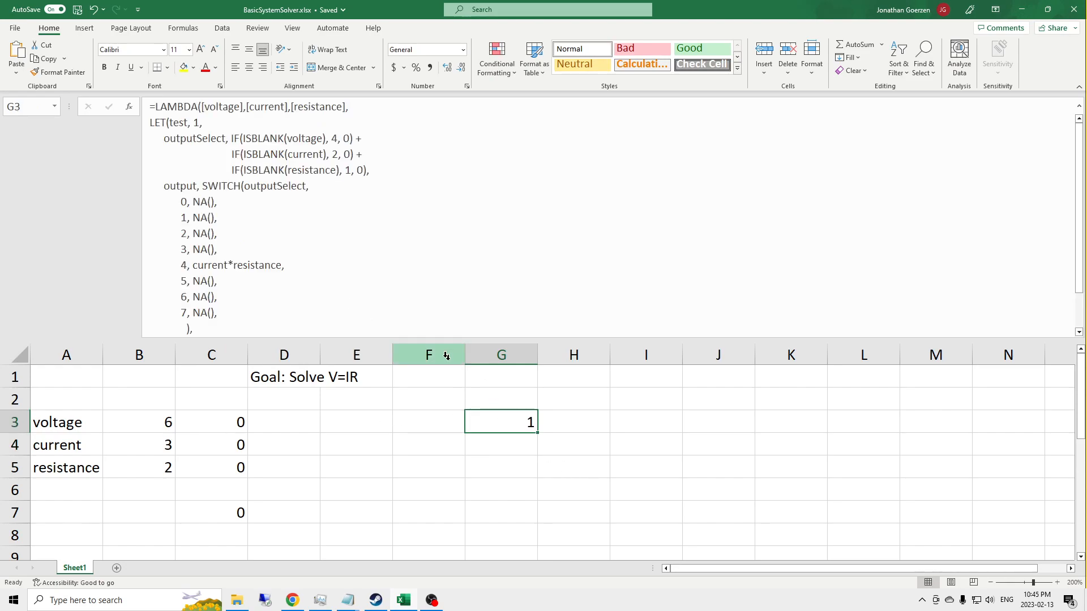
{"action": "scroll", "coordinate": [233, 243], "scroll_direction": "down", "scroll_amount": 3}
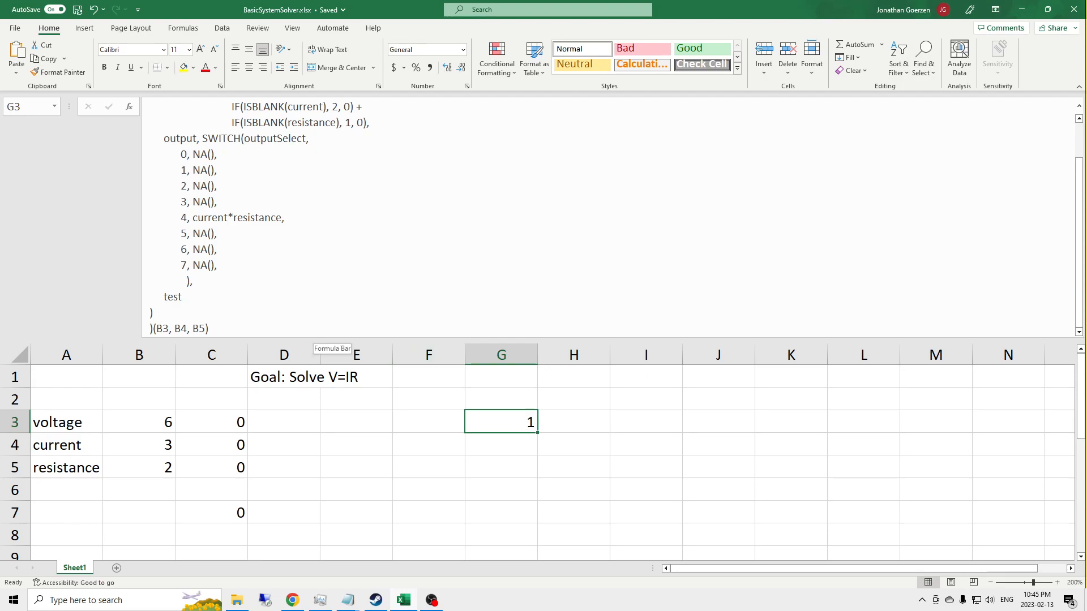
{"action": "scroll", "coordinate": [325, 218], "scroll_direction": "up", "scroll_amount": 2}
{"action": "scroll", "coordinate": [325, 218], "scroll_direction": "down", "scroll_amount": 2}
{"action": "double_click", "coordinate": [173, 296]}
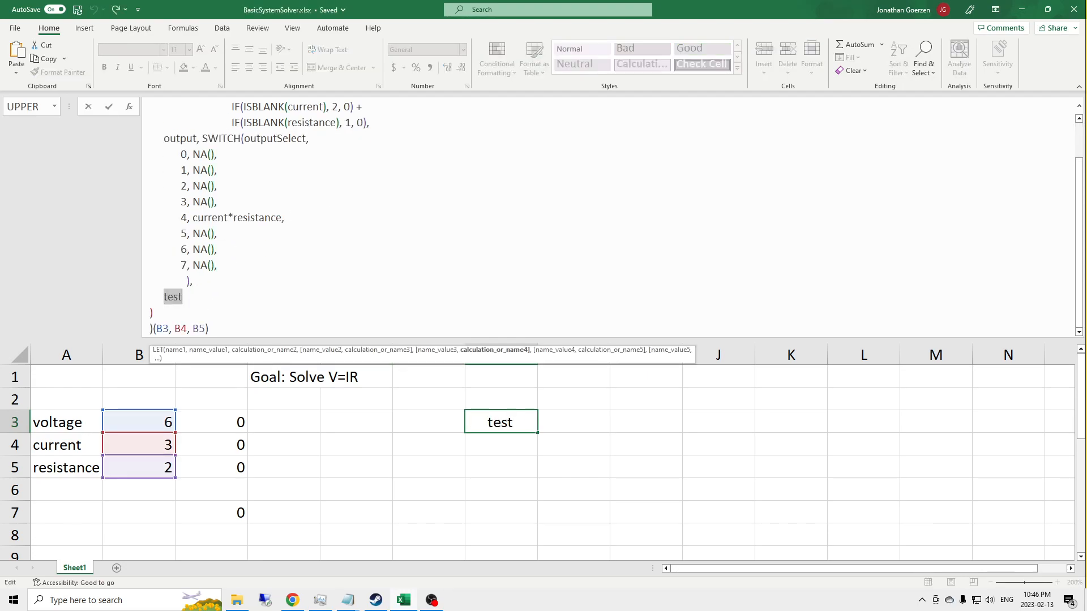
{"action": "type", "text": "output"}
{"action": "key", "text": "Return"}
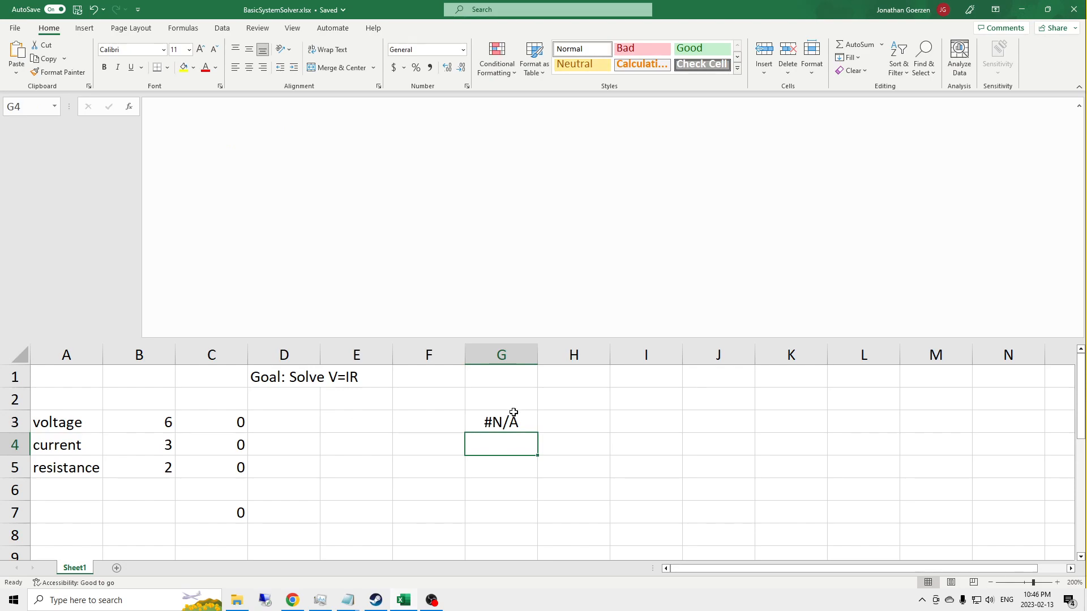
Step: Examine the case 4 line of the G3 formula, close the formula unchanged, and select the voltage value in B3
{"action": "left_click", "coordinate": [513, 413]}
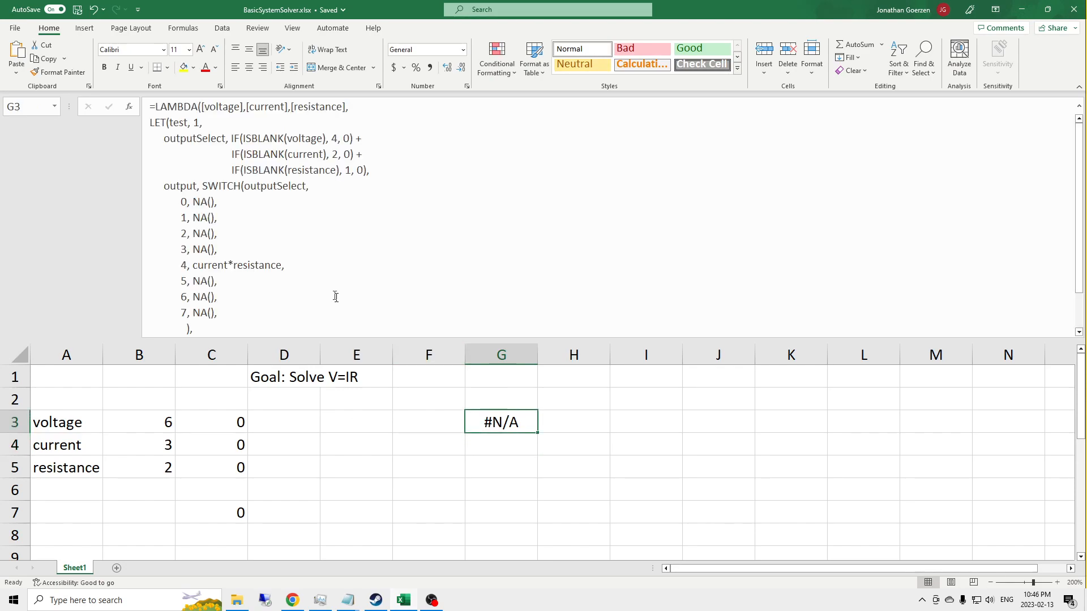
{"action": "triple_click", "coordinate": [267, 269]}
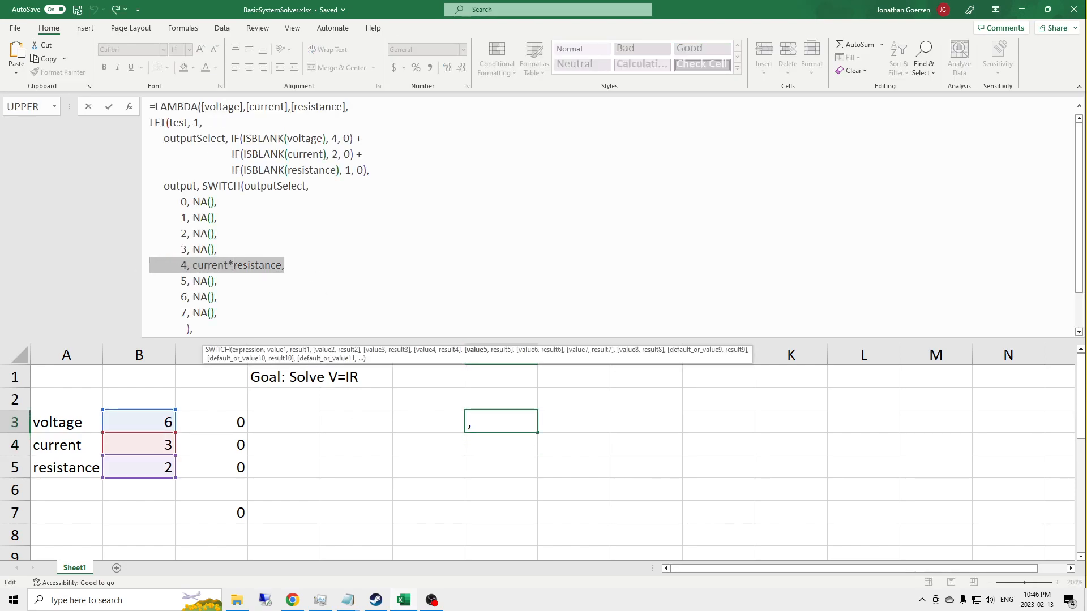
{"action": "key", "text": "Return"}
{"action": "key", "text": "Up"}
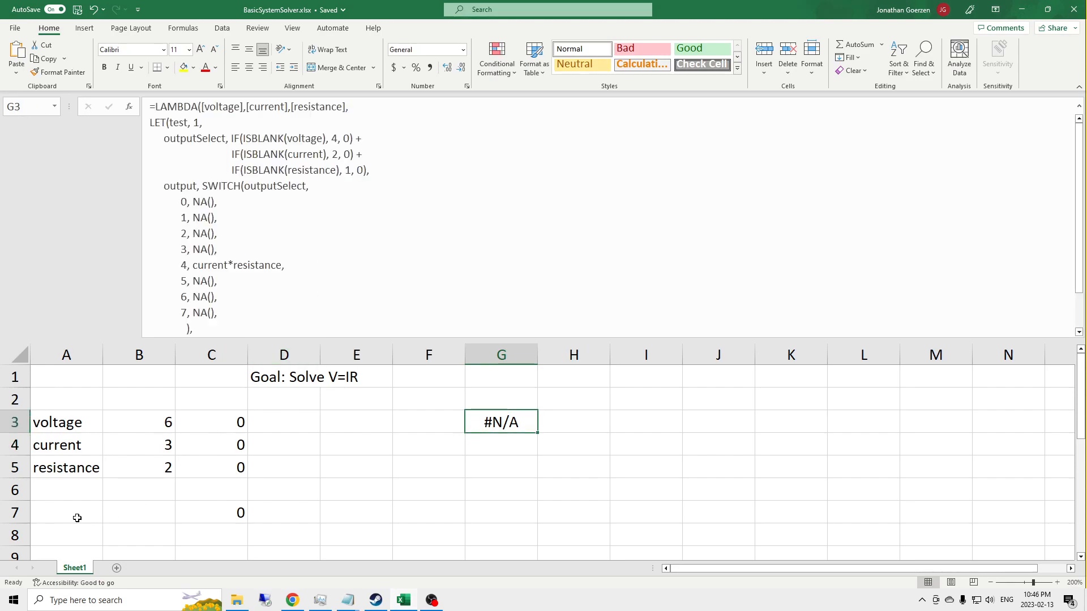
{"action": "left_click", "coordinate": [154, 417]}
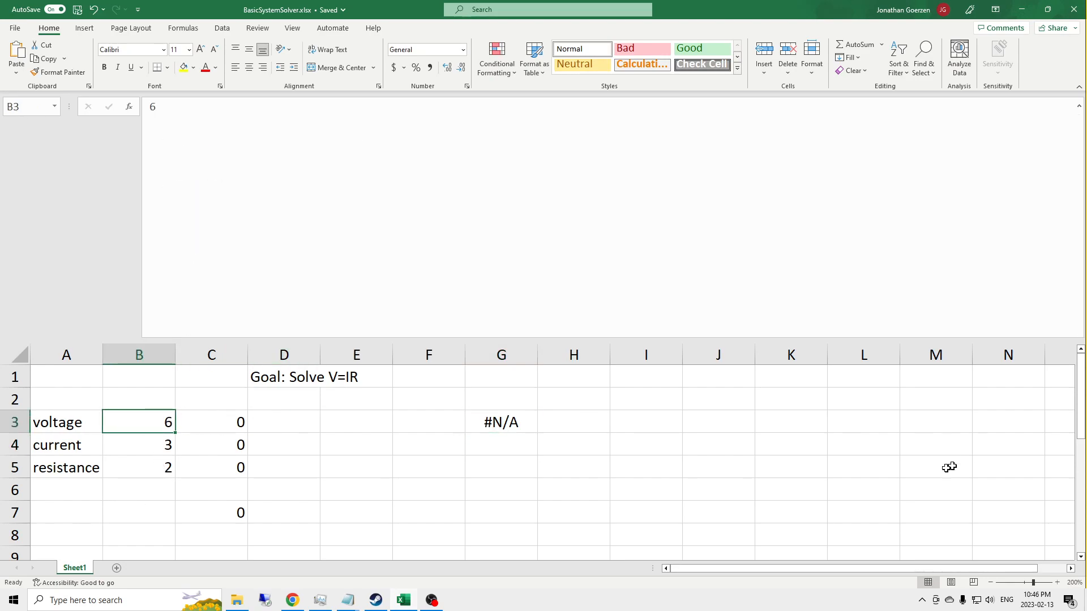
Step: Clear the voltage in B3 to test the G3 formula, and restore it to 6
{"action": "key", "text": "Delete"}
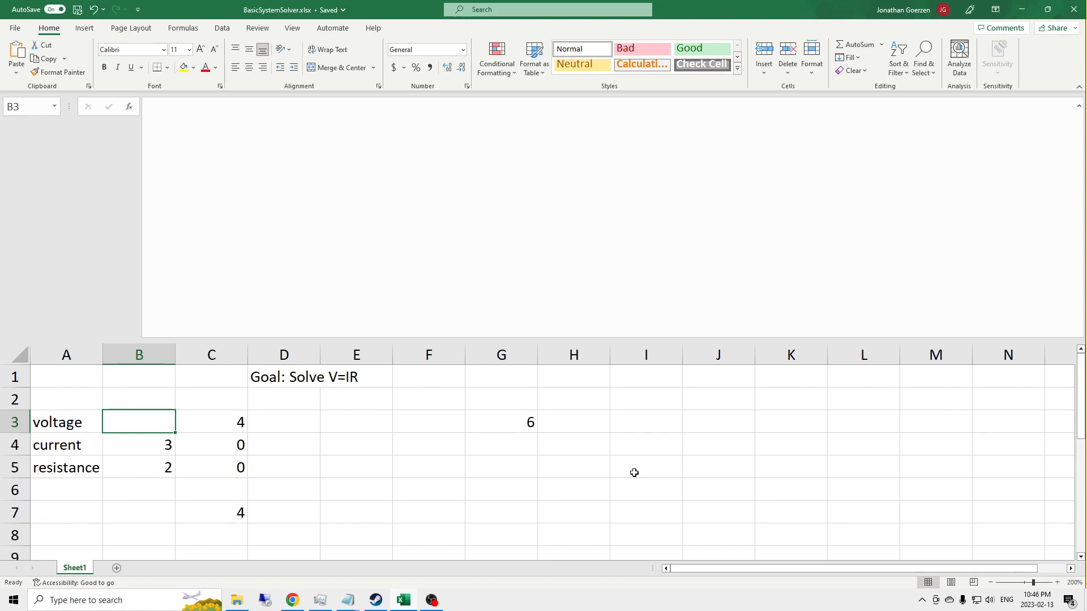
{"action": "left_click", "coordinate": [504, 416]}
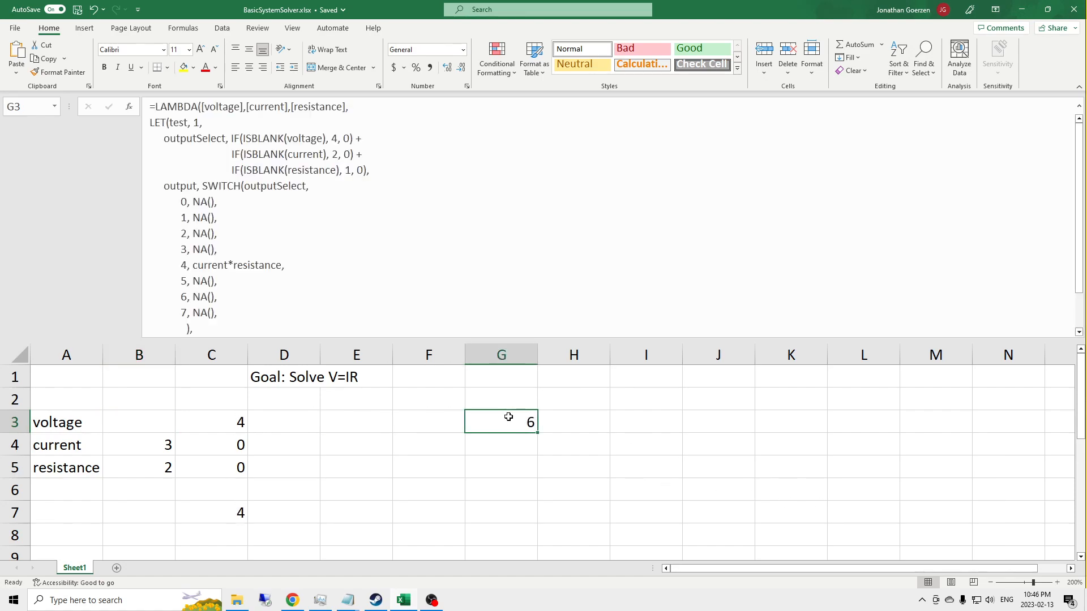
{"action": "left_click", "coordinate": [151, 419]}
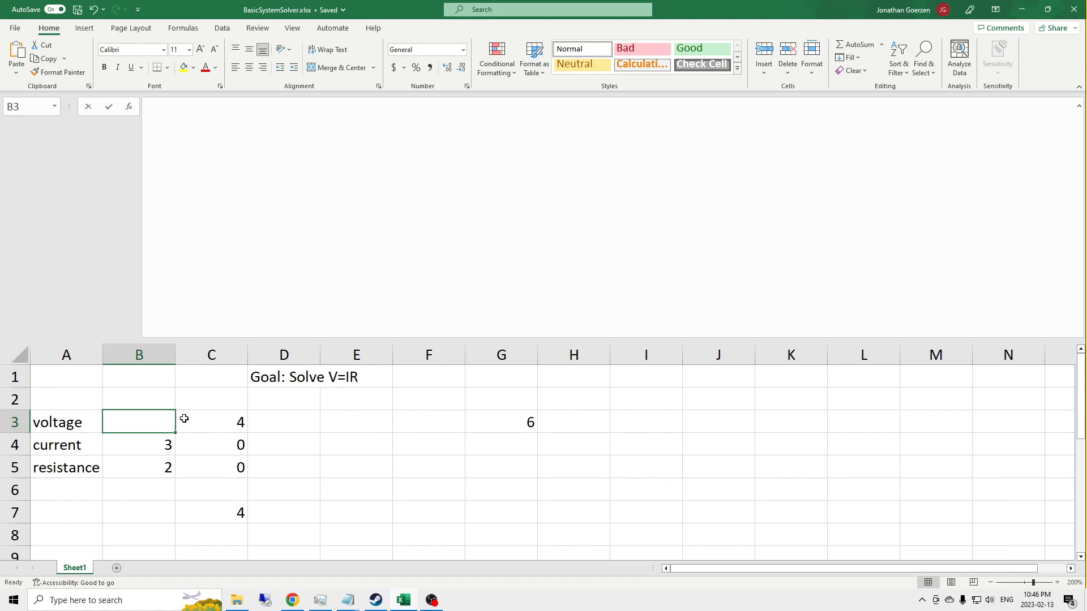
{"action": "type", "text": "6"}
{"action": "key", "text": "Return"}
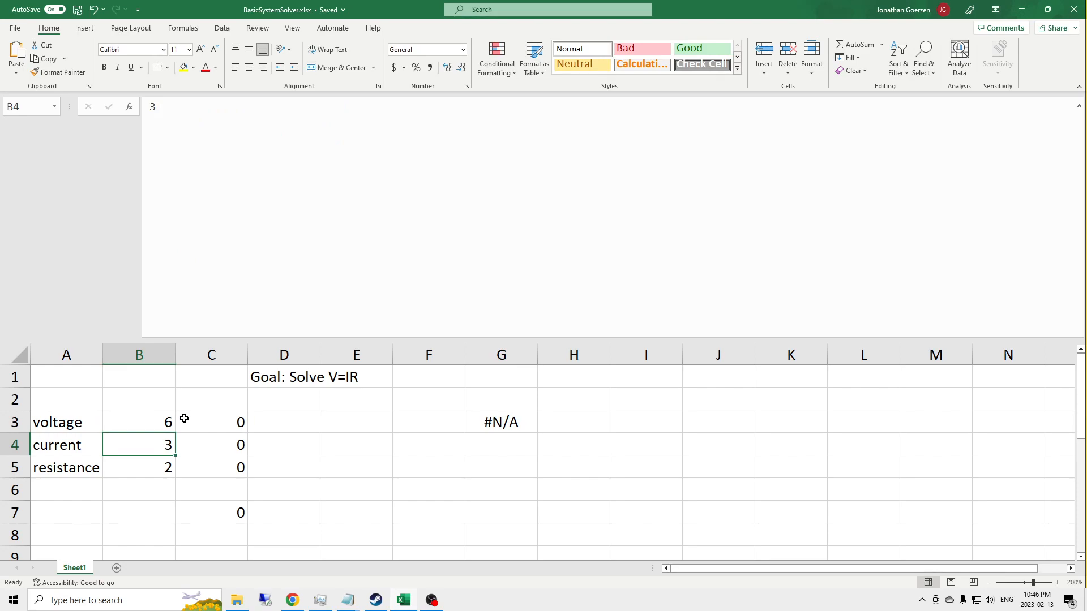
{"action": "left_click", "coordinate": [499, 422]}
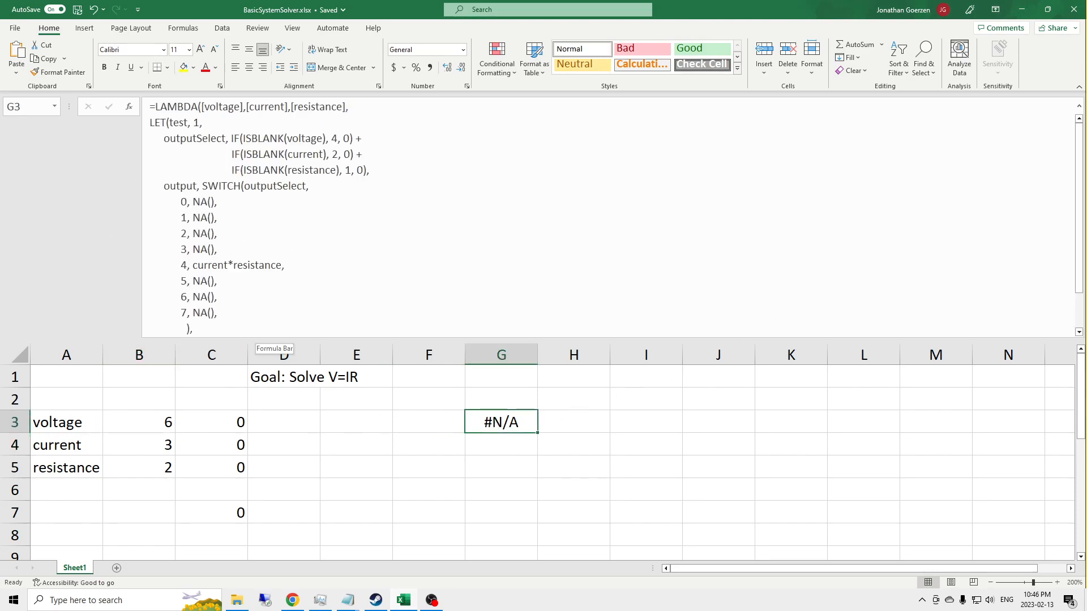
{"action": "left_click", "coordinate": [222, 249]}
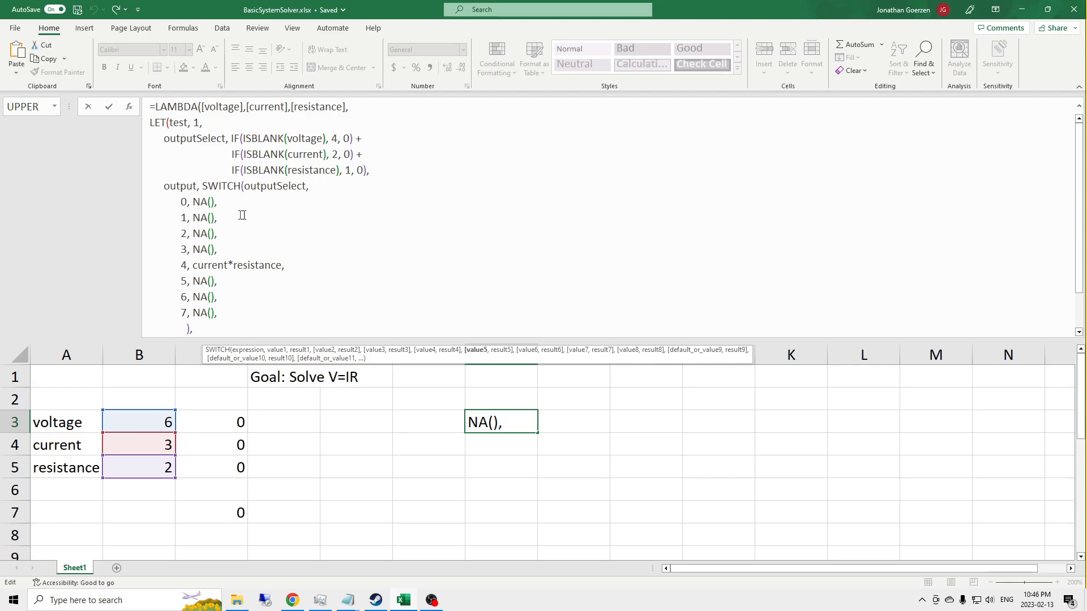
{"action": "left_click", "coordinate": [233, 236]}
{"action": "key", "text": "Left"}
{"action": "key", "text": "BackSpace"}
{"action": "key", "text": "BackSpace"}
{"action": "key", "text": "BackSpace"}
{"action": "key", "text": "BackSpace"}
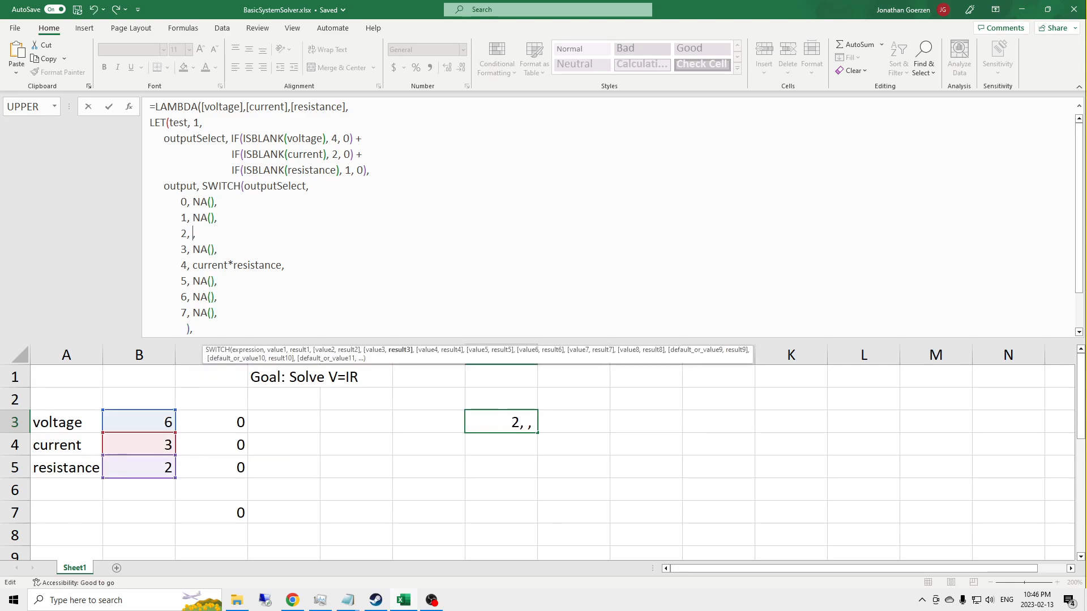
{"action": "key", "text": "Escape"}
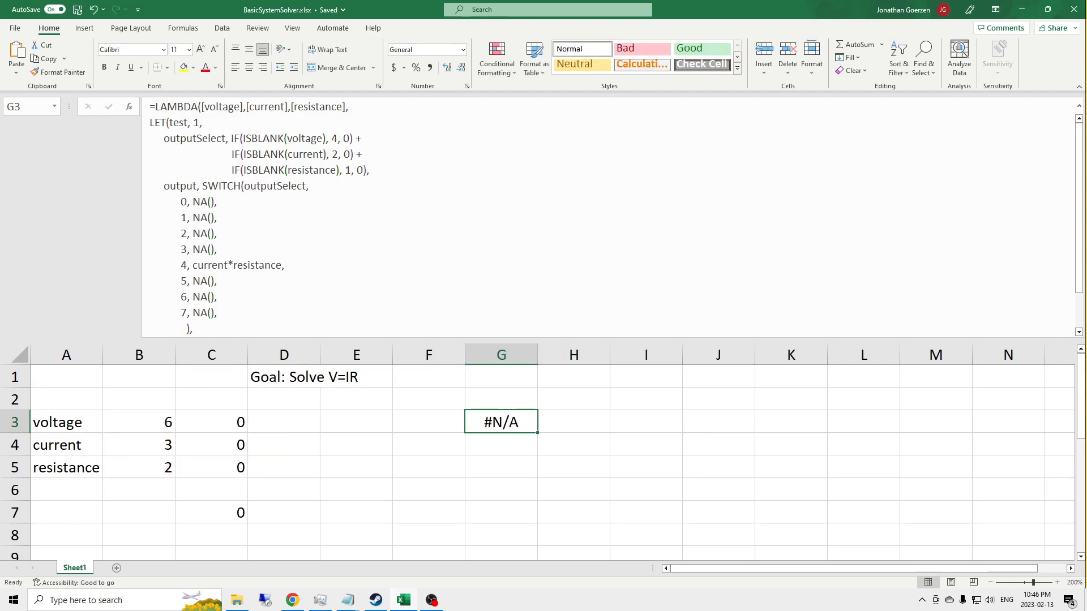
Step: Extend the goal text in D1 with the rearranged equations, so it reads "Goal: Solve V=IR, I=V/R, R=V/I"
{"action": "left_click", "coordinate": [283, 378]}
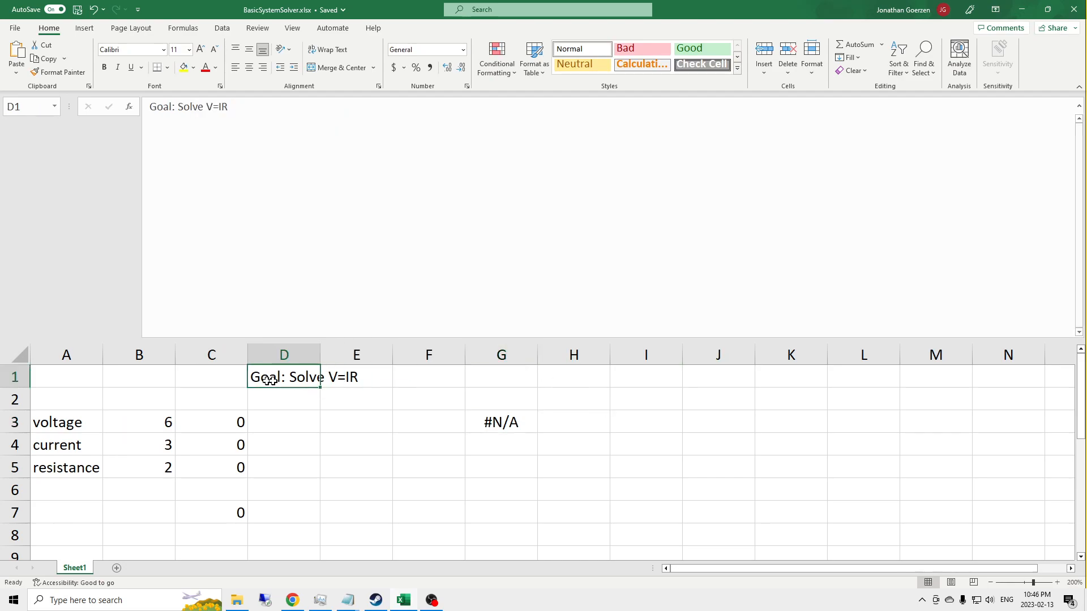
{"action": "left_click", "coordinate": [310, 102]}
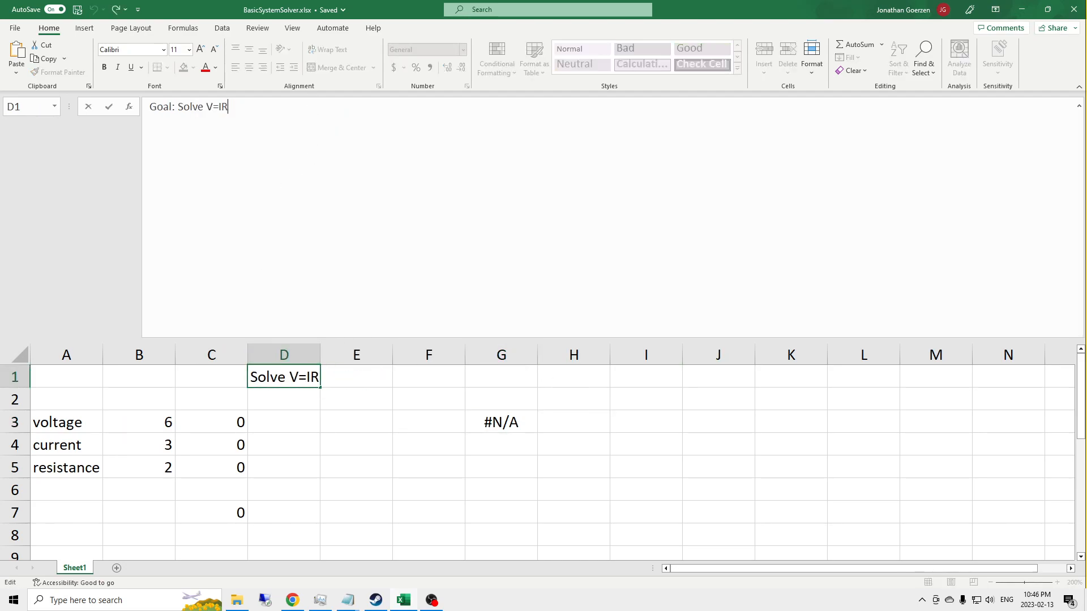
{"action": "type", "text": ", I=V/R, R=V/I"}
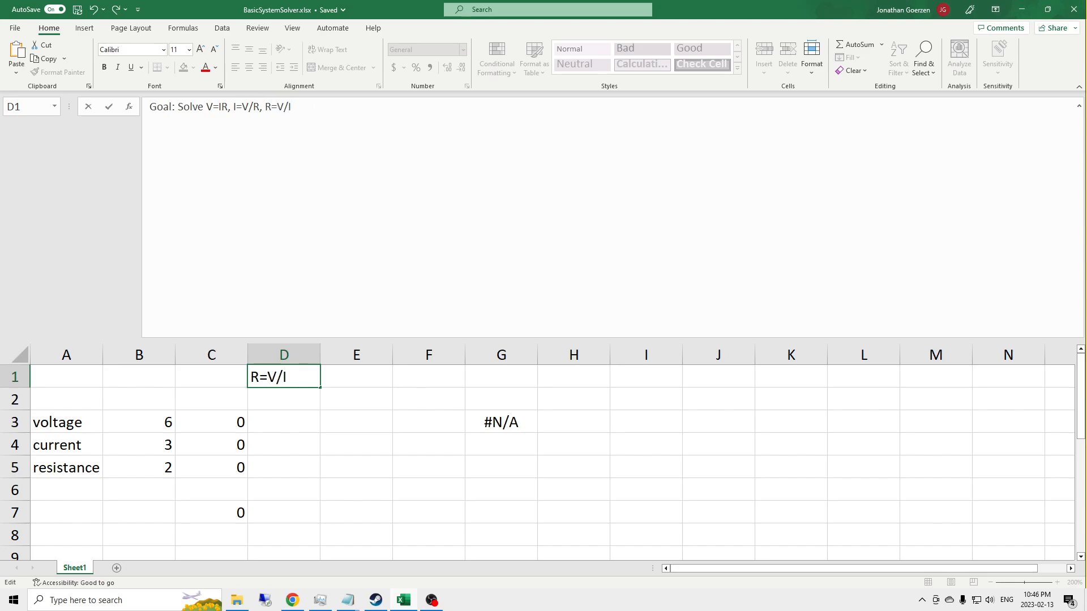
{"action": "key", "text": "Return"}
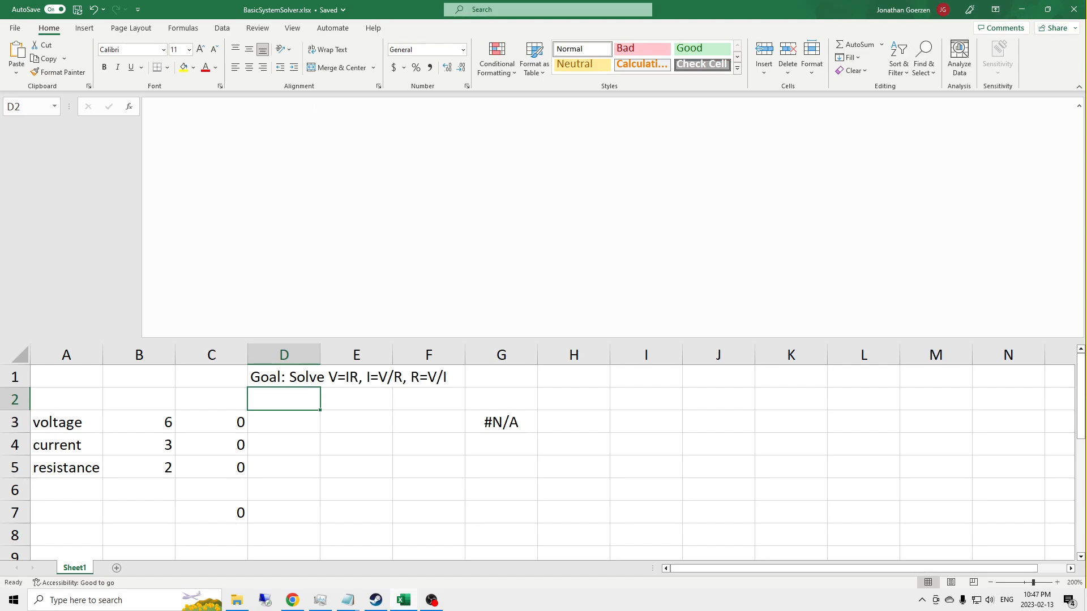
Step: Replace the result of SWITCH case 2 in the G3 formula with voltage/resistance
{"action": "key", "text": "Down"}
{"action": "key", "text": "Right"}
{"action": "key", "text": "Right"}
{"action": "key", "text": "Right"}
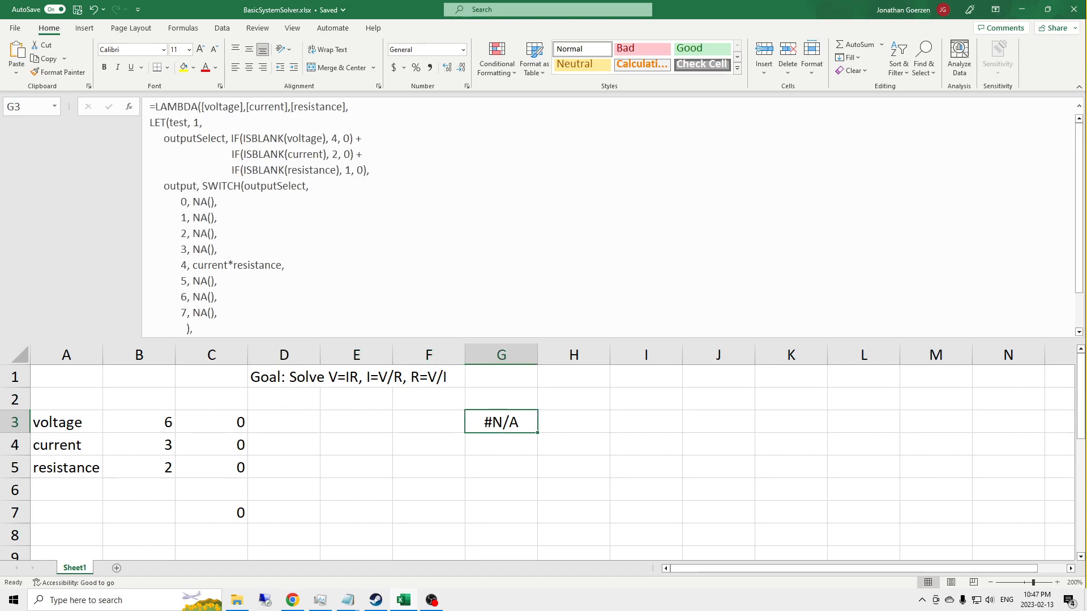
{"action": "left_click", "coordinate": [304, 233]}
{"action": "key", "text": "Left"}
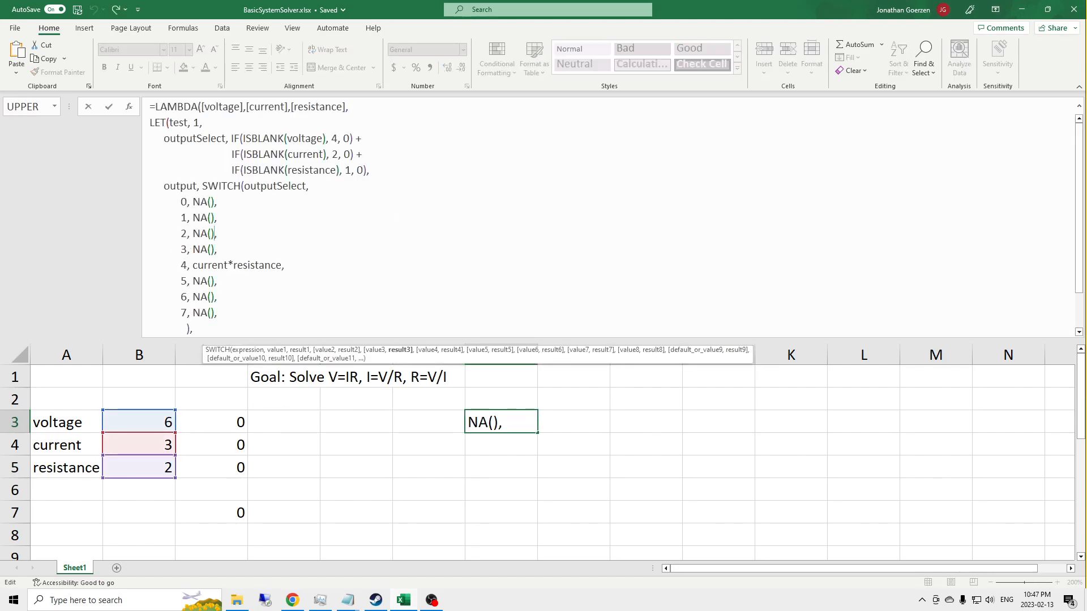
{"action": "key", "text": "BackSpace"}
{"action": "key", "text": "BackSpace"}
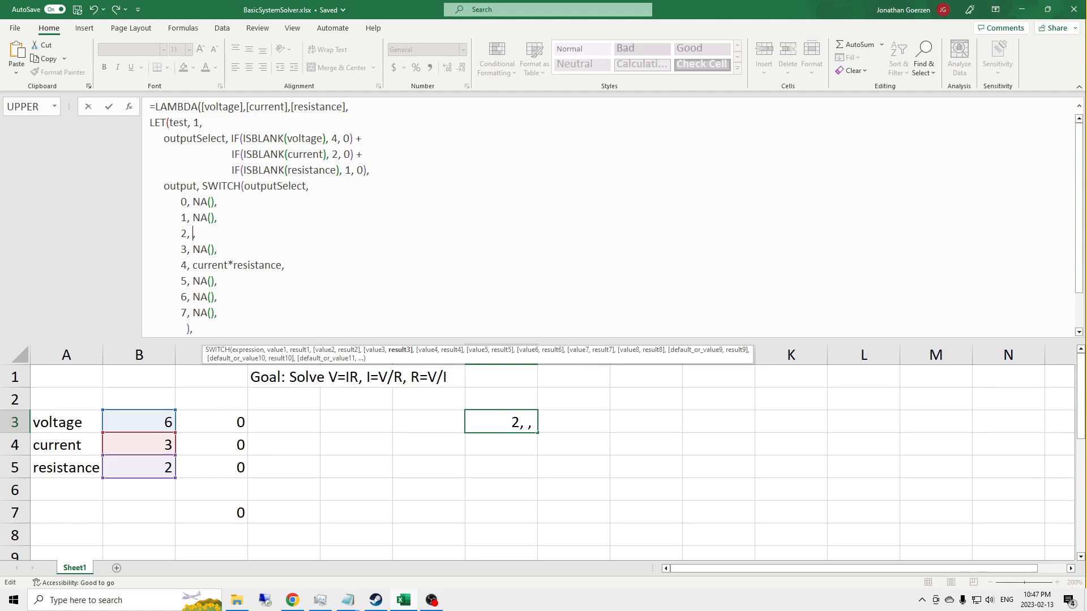
{"action": "type", "text": "voltage"}
{"action": "type", "text": "/resistance"}
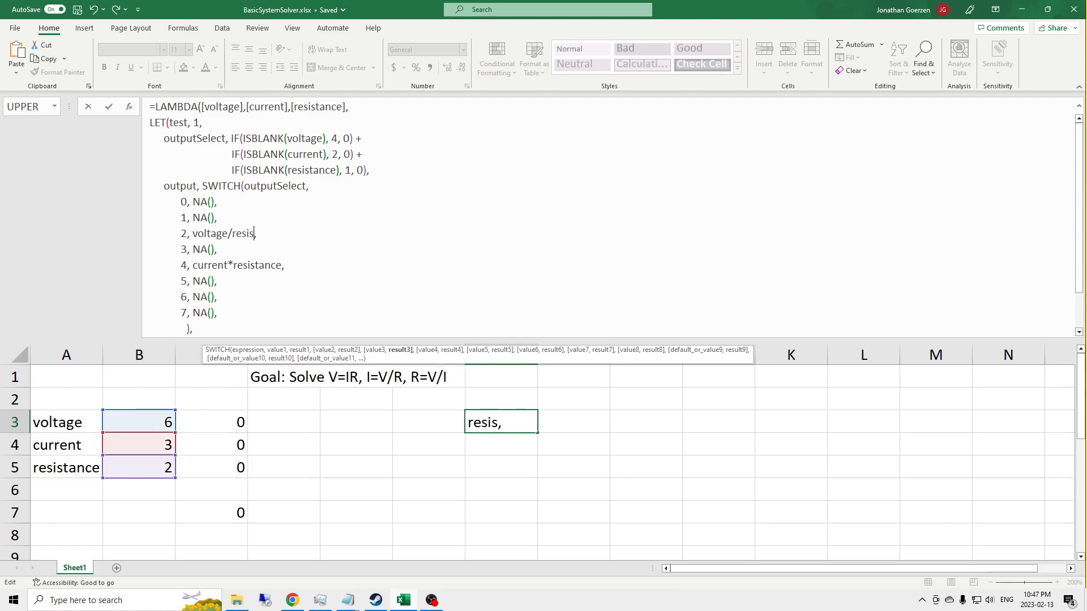
Step: Replace the result of SWITCH case 1 in the G3 formula with voltage/current
{"action": "key", "text": "Up"}
{"action": "key", "text": "Left"}
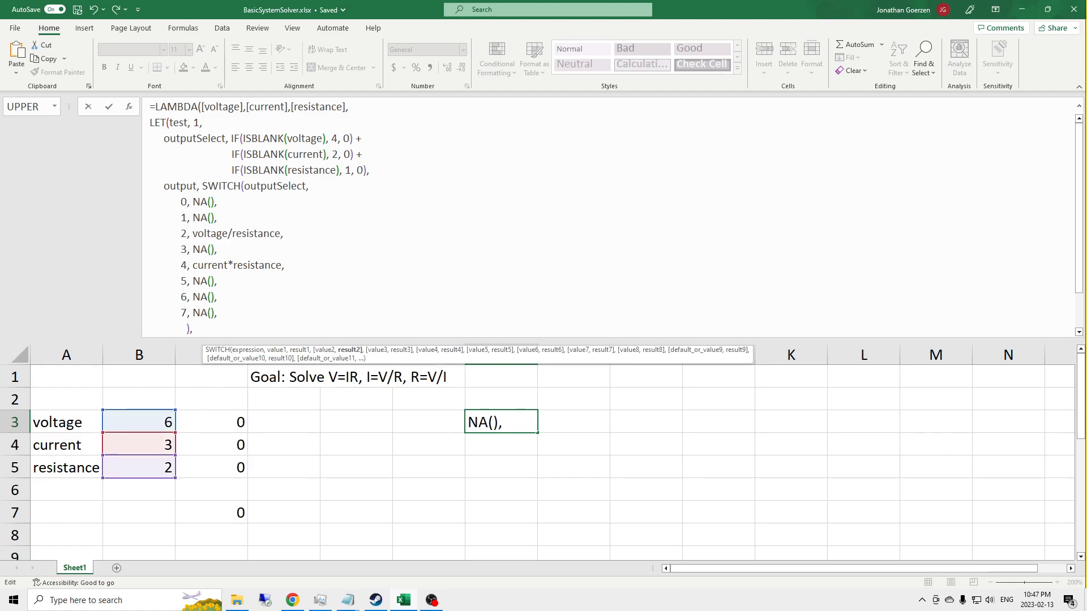
{"action": "key", "text": "BackSpace"}
{"action": "key", "text": "BackSpace"}
{"action": "key", "text": "BackSpace"}
{"action": "key", "text": "BackSpace"}
{"action": "type", "text": "voltage/current"}
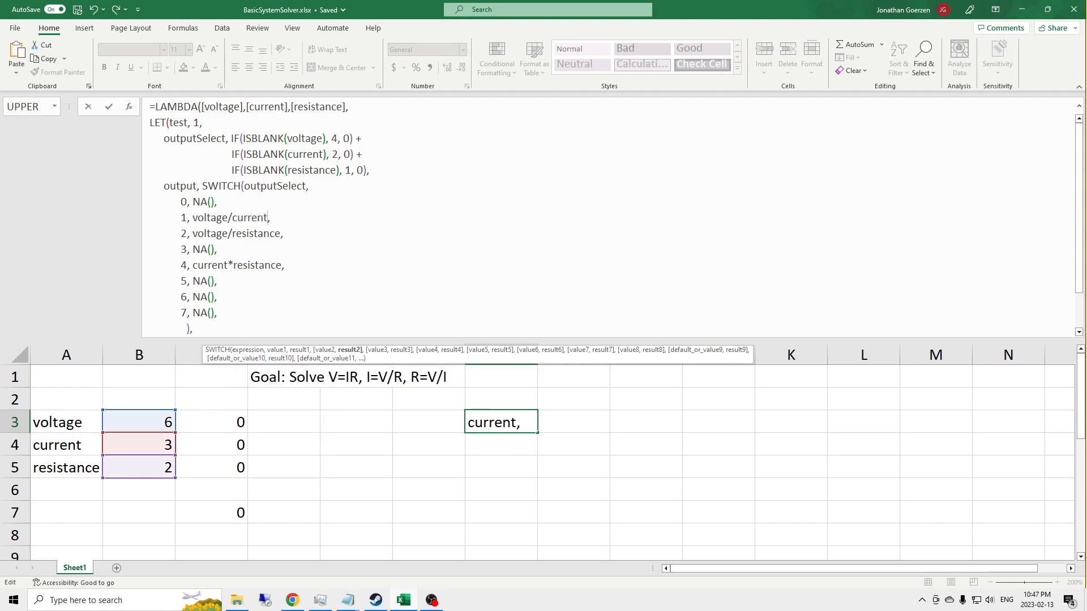
Step: Replace the result of SWITCH case 0 with an IF function whose logical test is voltage=current*resistance
{"action": "key", "text": "Right"}
{"action": "key", "text": "Up"}
{"action": "key", "text": "Left"}
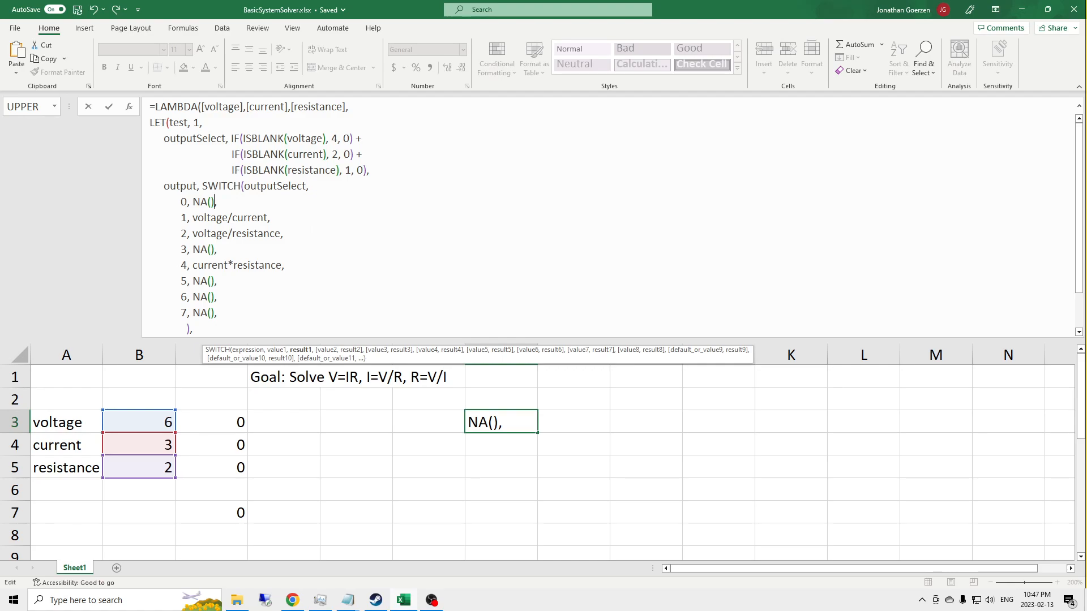
{"action": "key", "text": "BackSpace"}
{"action": "key", "text": "BackSpace"}
{"action": "key", "text": "BackSpace"}
{"action": "key", "text": "BackSpace"}
{"action": "type", "text": "IF("}
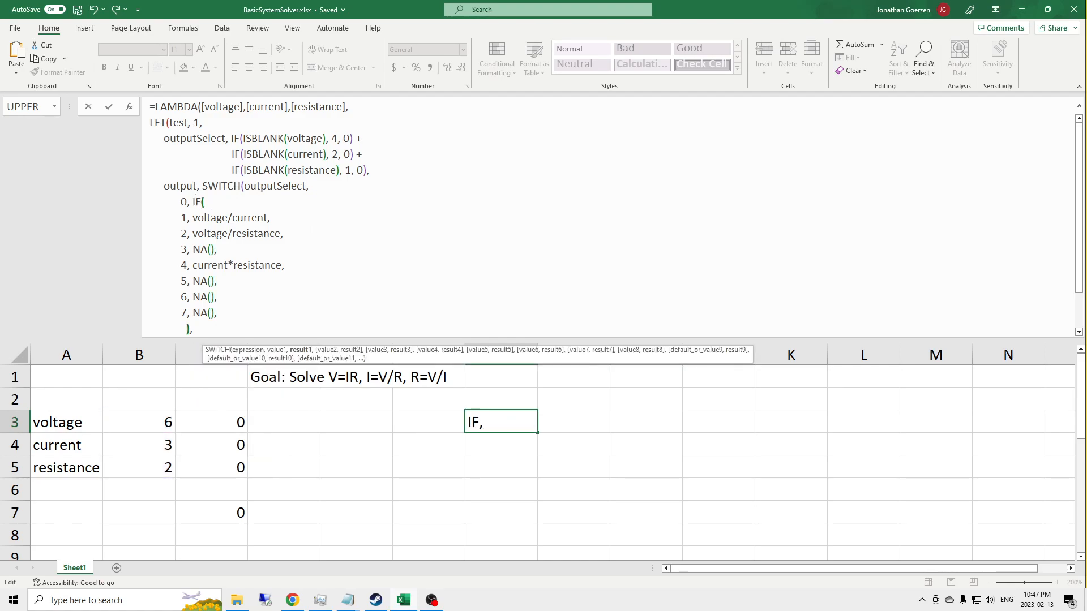
{"action": "type", "text": "voltage=current"}
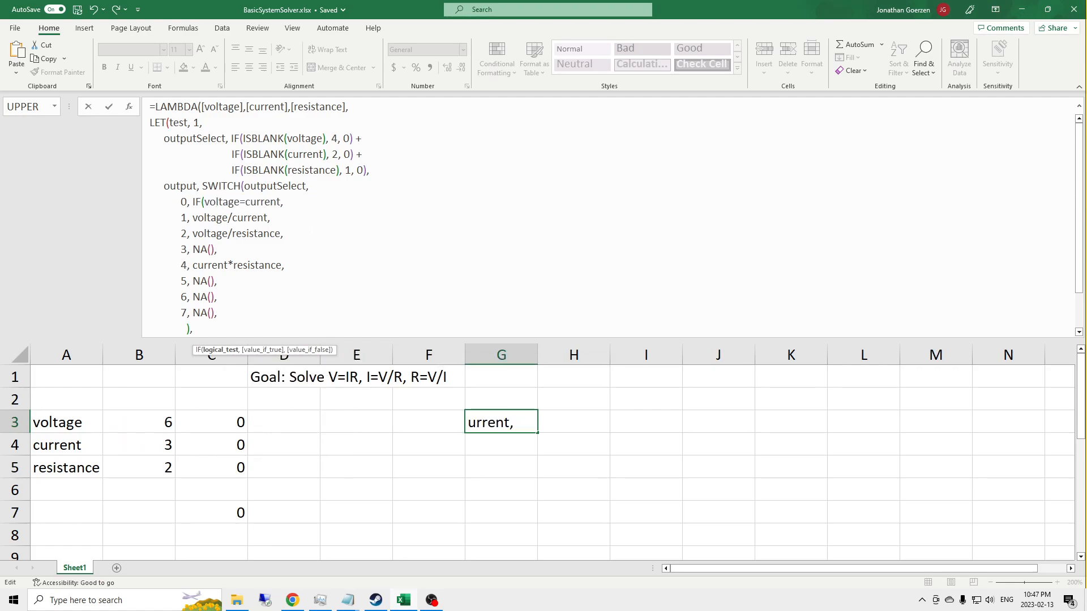
{"action": "type", "text": "*resistance, "}
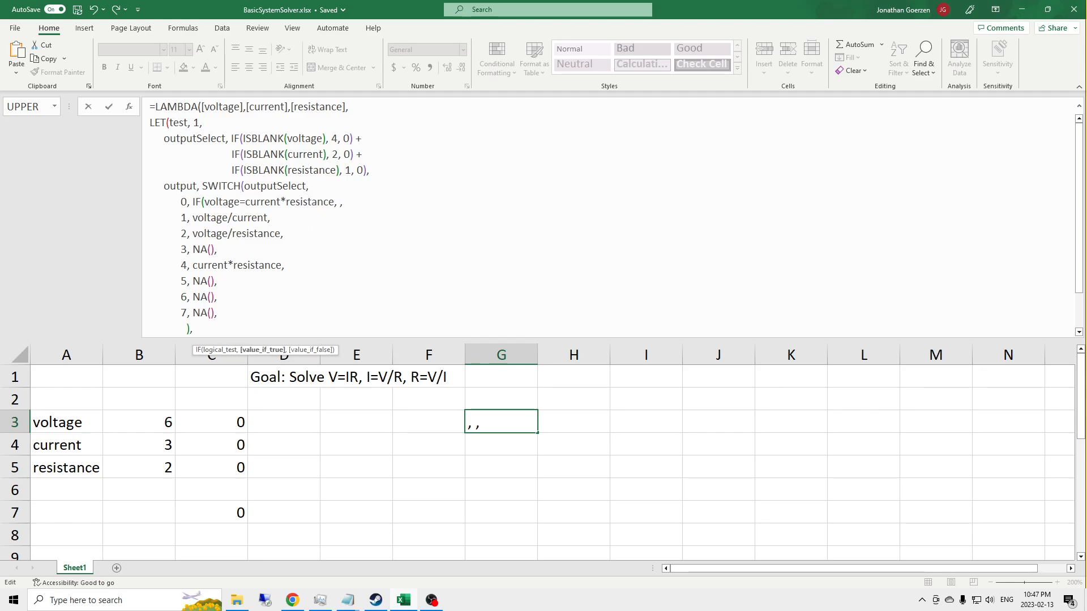
{"action": "type", "text": "true,"}
Step: Complete the case 0 IF with TRUE and FALSE as its results, and commit the G3 formula
{"action": "key", "text": "BackSpace"}
{"action": "key", "text": "BackSpace"}
{"action": "key", "text": "BackSpace"}
{"action": "key", "text": "BackSpace"}
{"action": "key", "text": "BackSpace"}
{"action": "key", "text": "BackSpace"}
{"action": "type", "text": "TRUE, F"}
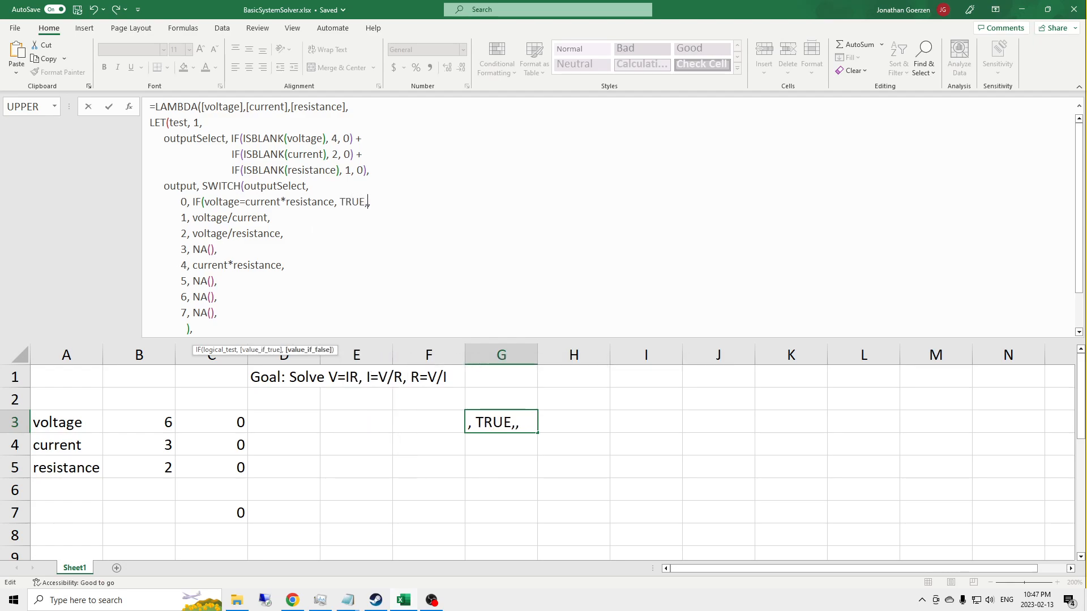
{"action": "type", "text": "ALSE"}
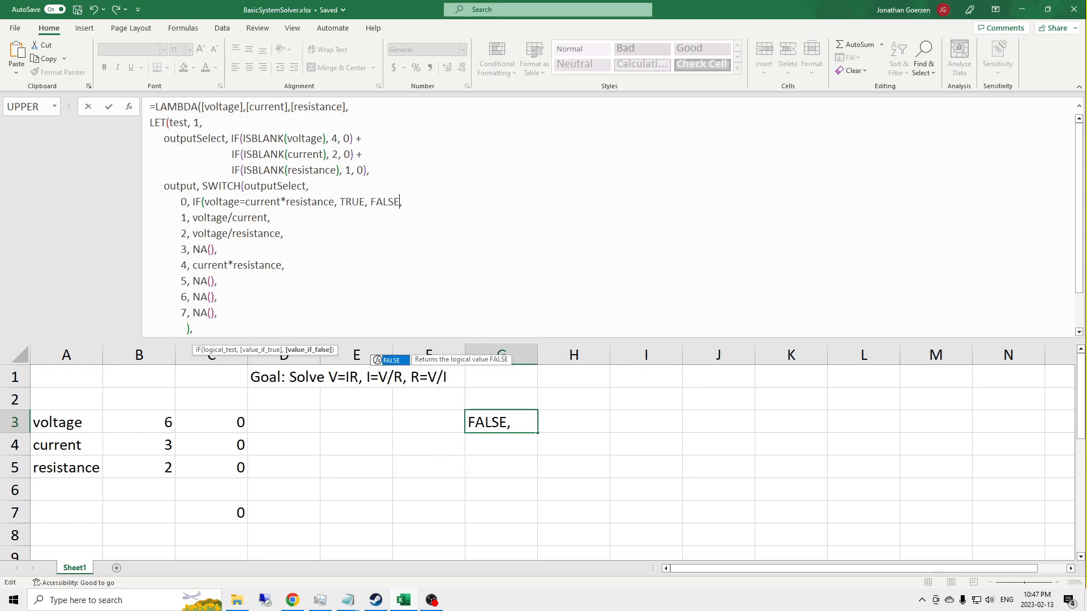
{"action": "type", "text": ")"}
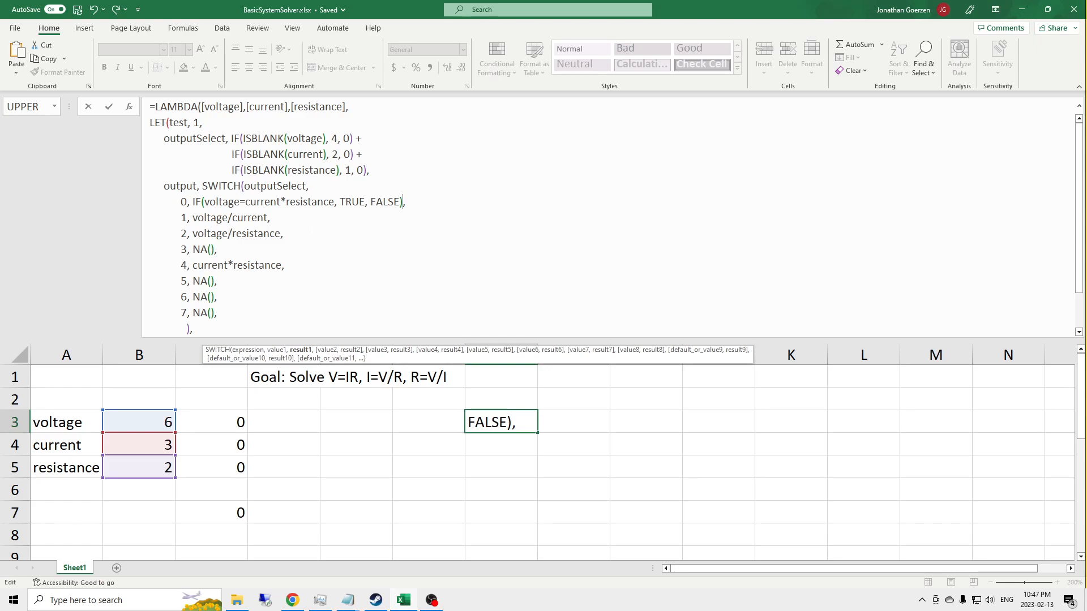
{"action": "key", "text": "Return"}
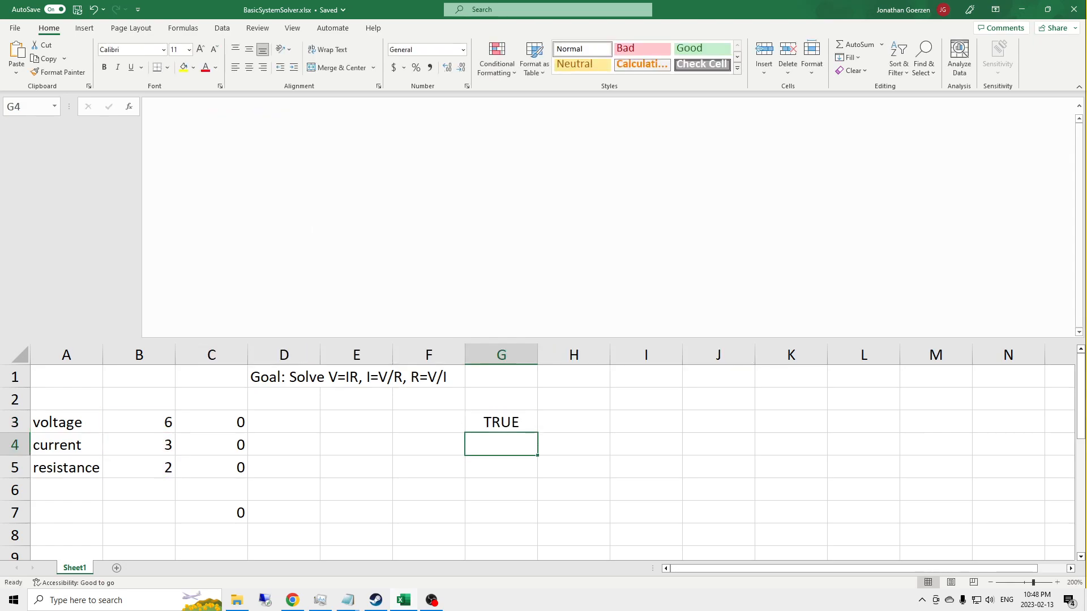
Step: Test the all-values check by setting the voltage in B3 to 5, and restore it to 6
{"action": "key", "text": "Up"}
{"action": "key", "text": "Left"}
{"action": "key", "text": "Left"}
{"action": "key", "text": "Left"}
{"action": "key", "text": "Left"}
{"action": "key", "text": "Left"}
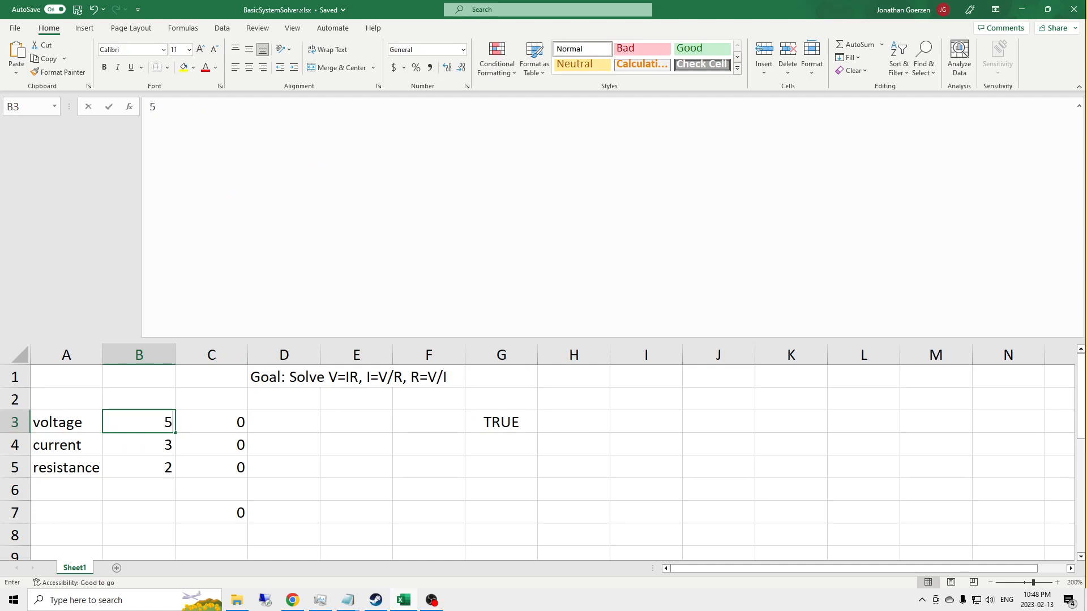
{"action": "type", "text": "5"}
{"action": "key", "text": "Return"}
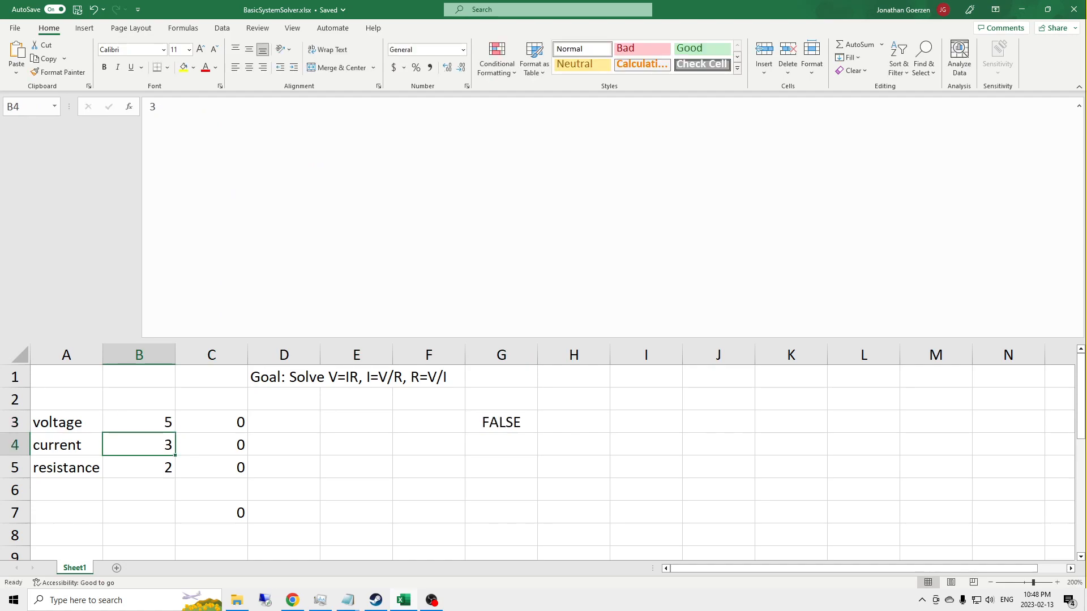
{"action": "key", "text": "Up"}
{"action": "type", "text": "6"}
{"action": "key", "text": "Return"}
Step: Clear resistance, current and voltage one at a time to test G3, restoring each to 2, 3 and 6 respectively
{"action": "key", "text": "Down"}
{"action": "key", "text": "Delete"}
{"action": "type", "text": "2"}
{"action": "key", "text": "Up"}
{"action": "key", "text": "Delete"}
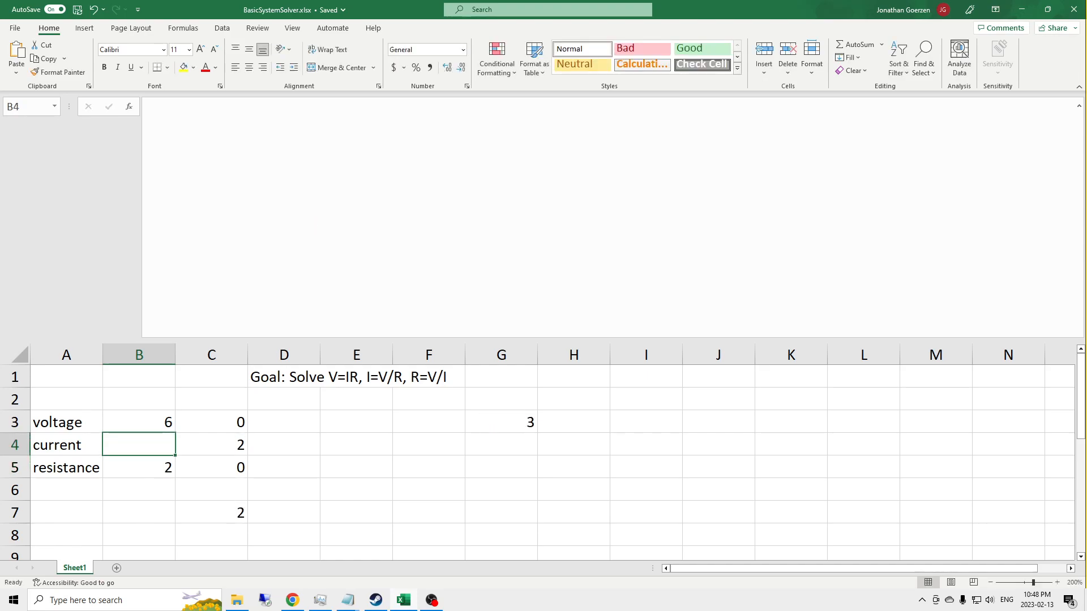
{"action": "type", "text": "3"}
{"action": "key", "text": "Up"}
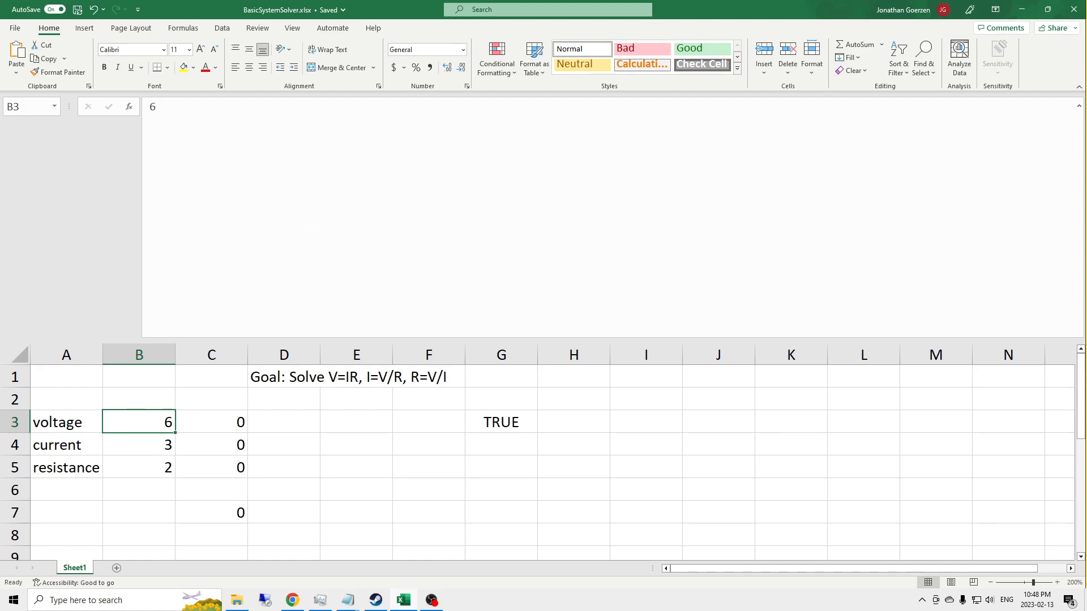
{"action": "key", "text": "Delete"}
{"action": "type", "text": "6"}
{"action": "key", "text": "Return"}
Step: Clear the resistance in B5 and set the voltage in B3 to 456 to test solving for resistance
{"action": "key", "text": "Down"}
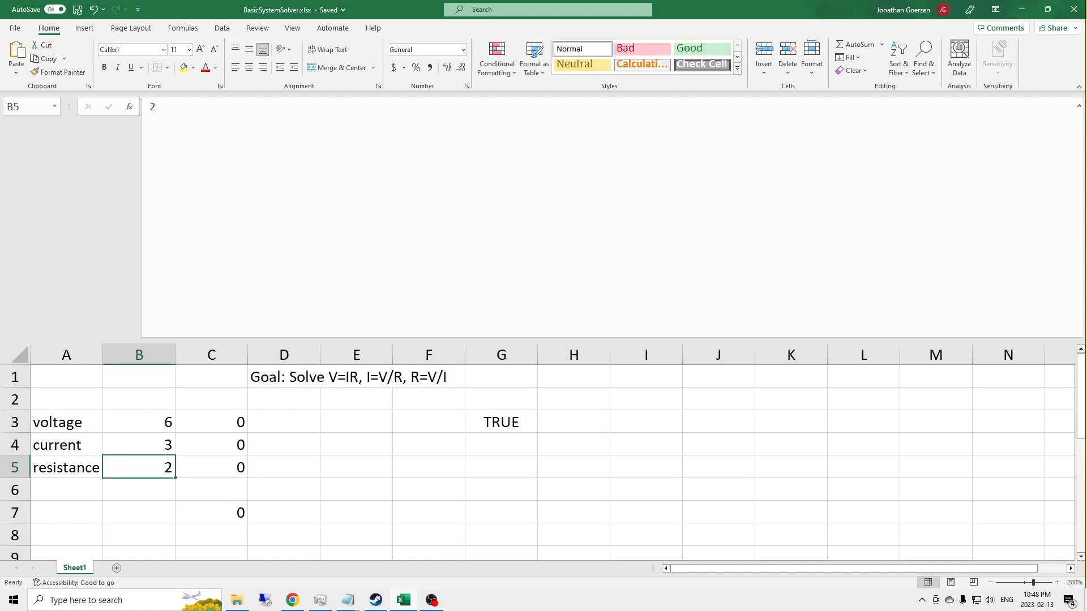
{"action": "key", "text": "Delete"}
{"action": "key", "text": "Up"}
{"action": "key", "text": "Up"}
{"action": "type", "text": "456"}
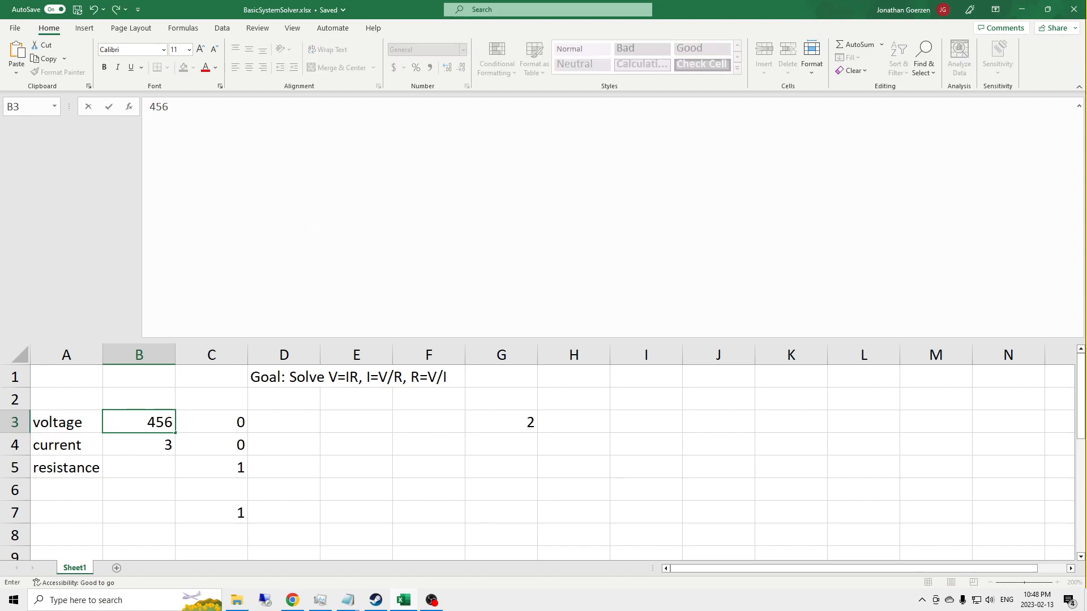
{"action": "key", "text": "Return"}
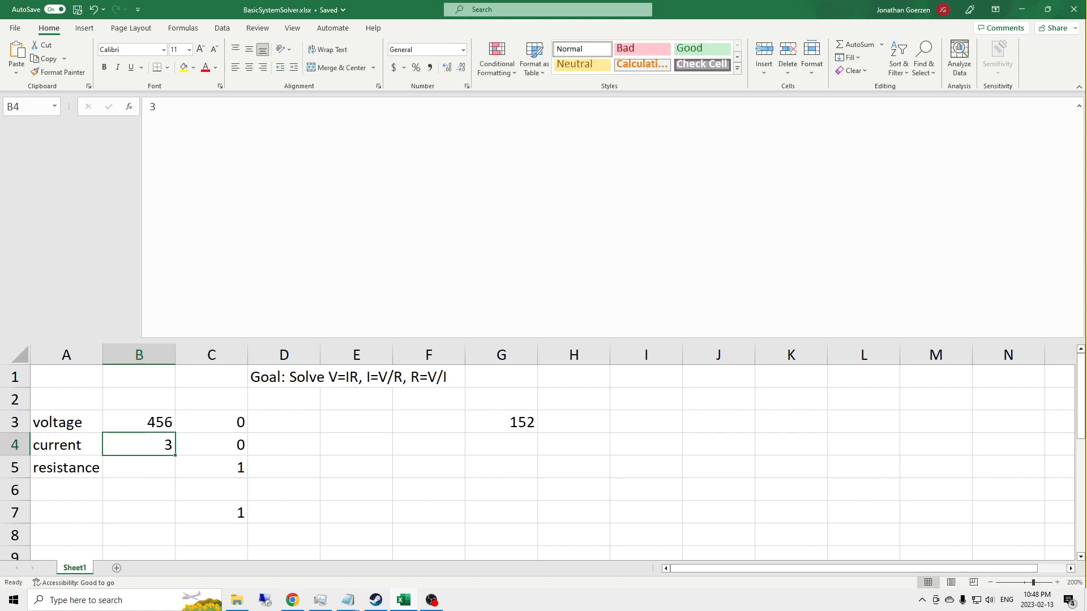
{"action": "key", "text": "Up"}
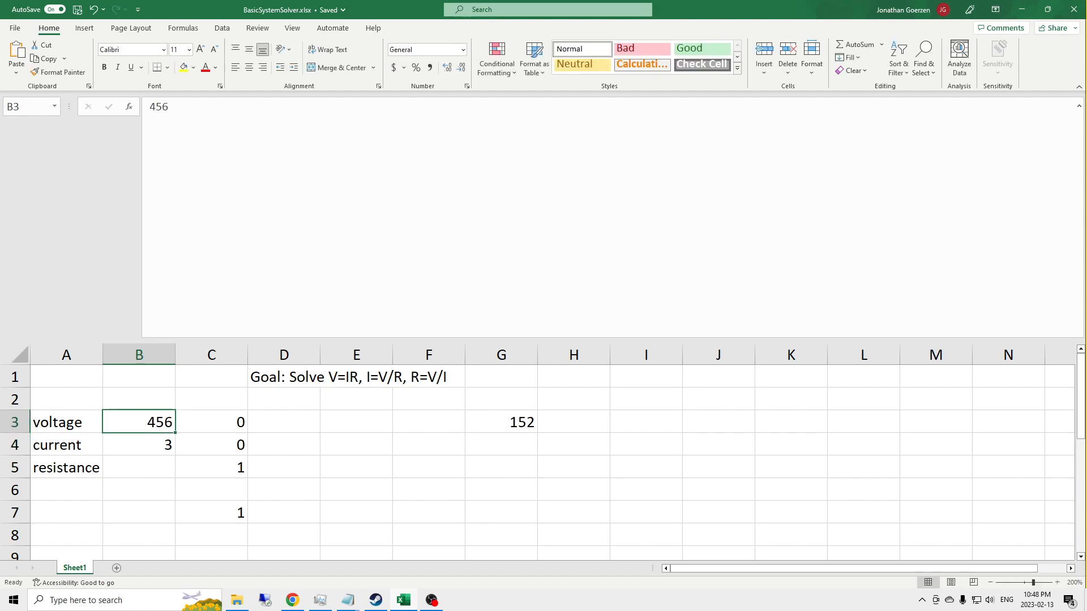
{"action": "key", "text": "Down"}
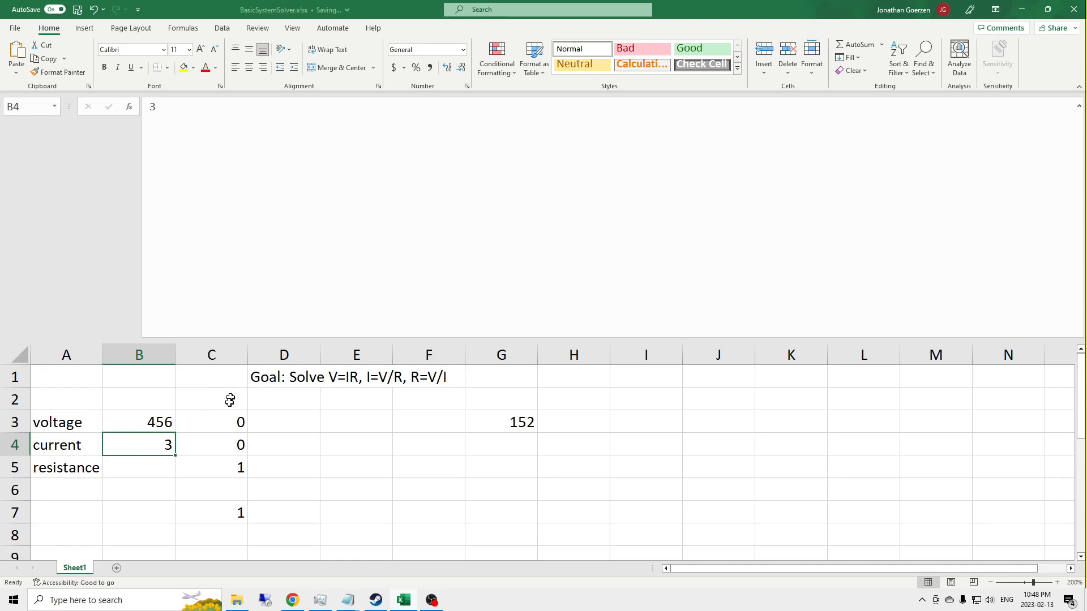
Step: Restore the voltage in B3 to 6 and the resistance in B5 to 2
{"action": "key", "text": "Up"}
{"action": "type", "text": "6"}
{"action": "key", "text": "Return"}
{"action": "key", "text": "Return"}
{"action": "type", "text": "2"}
{"action": "key", "text": "Return"}
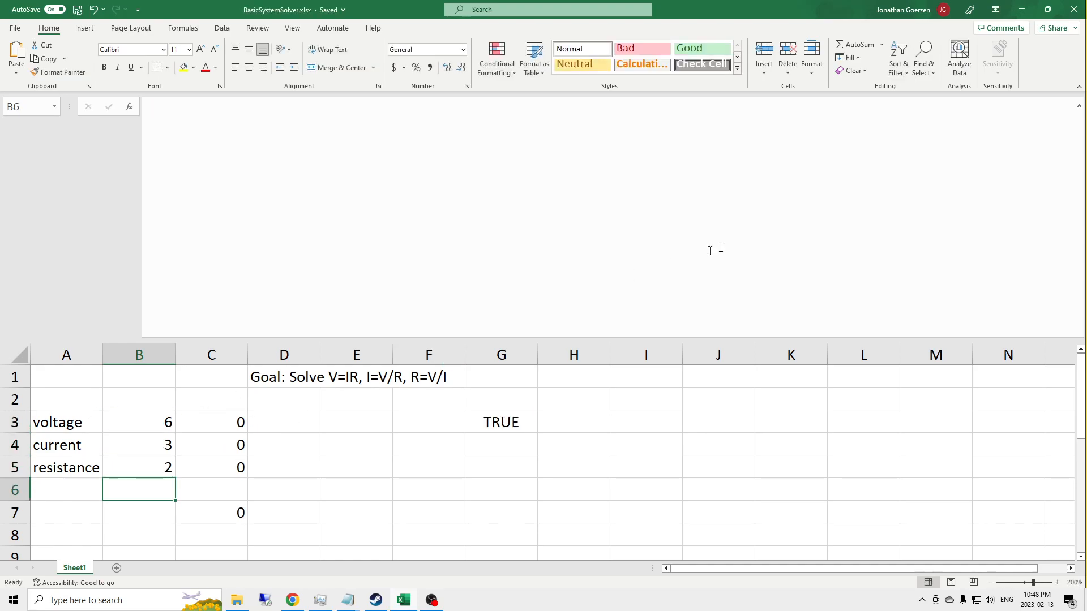
Step: Clear the voltage in B3 to test the G3 formula with voltage missing, and restore it to 6
{"action": "left_click", "coordinate": [502, 420]}
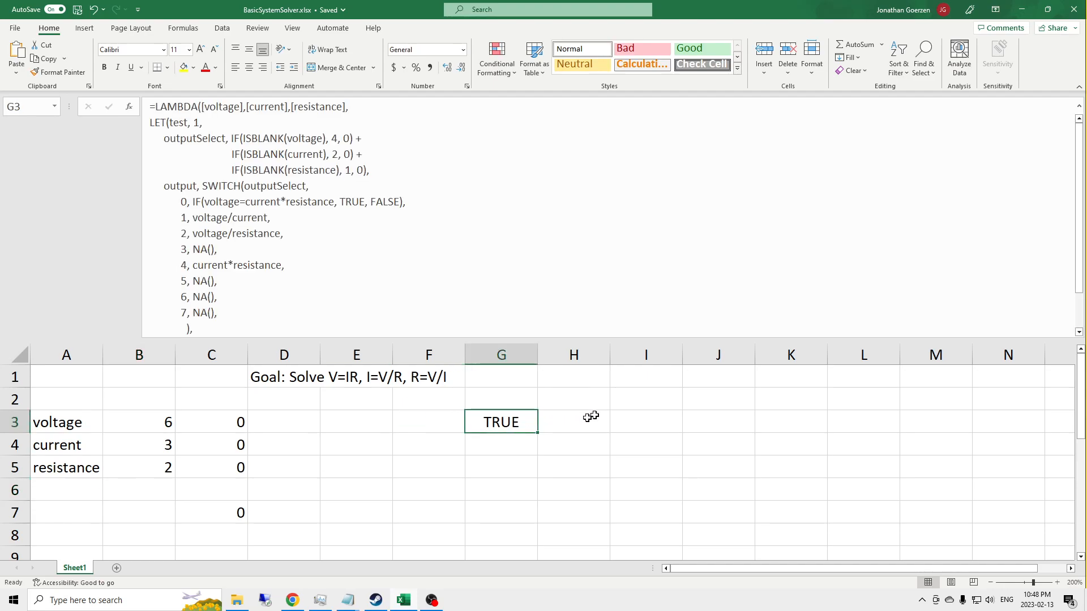
{"action": "left_click", "coordinate": [146, 425]}
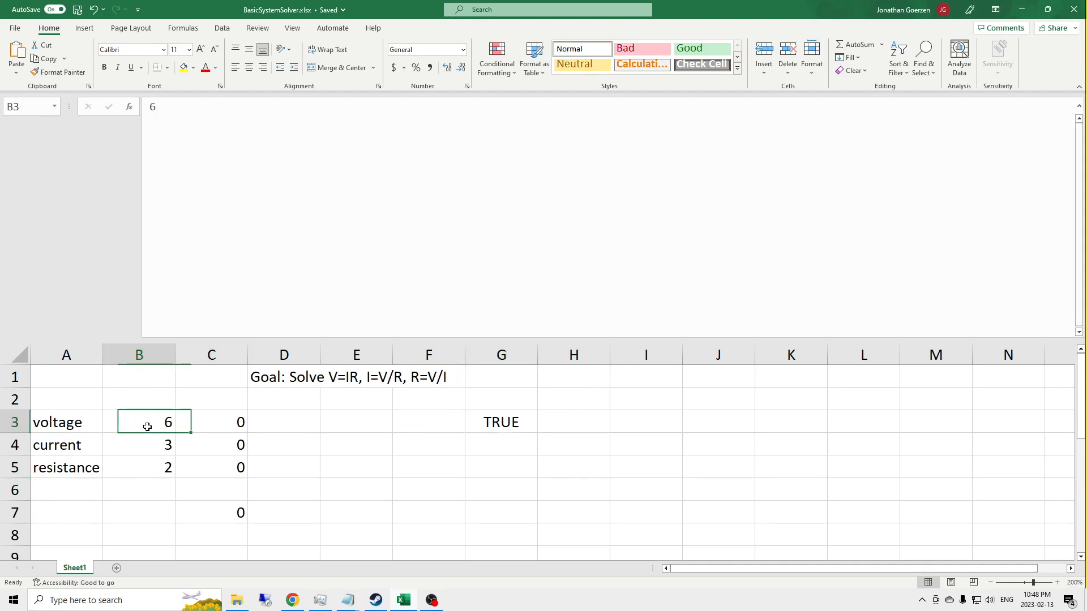
{"action": "key", "text": "Delete"}
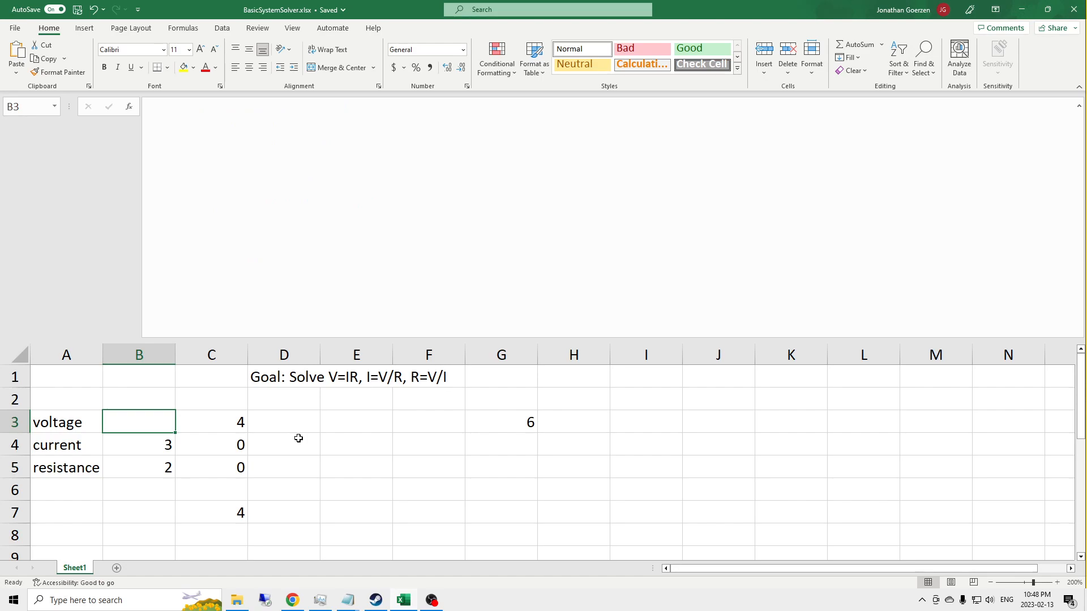
{"action": "type", "text": "6"}
{"action": "key", "text": "Return"}
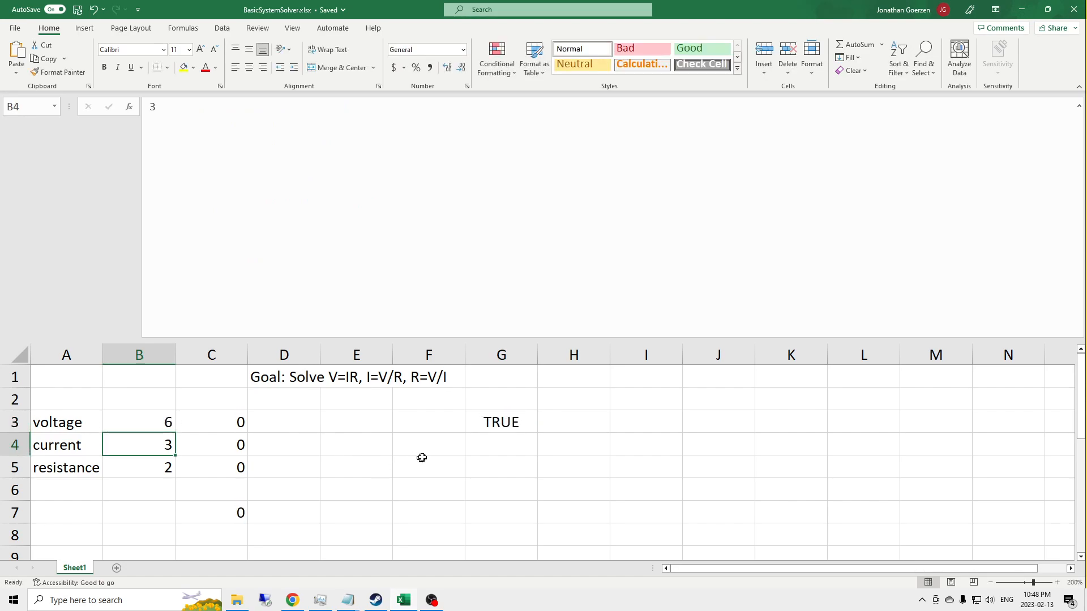
Step: Copy the LAMBDA formula from G3 without its (B3, B4, B5) call arguments, leaving the cell unchanged
{"action": "left_click", "coordinate": [519, 412]}
{"action": "scroll", "coordinate": [342, 258], "scroll_direction": "down", "scroll_amount": 3}
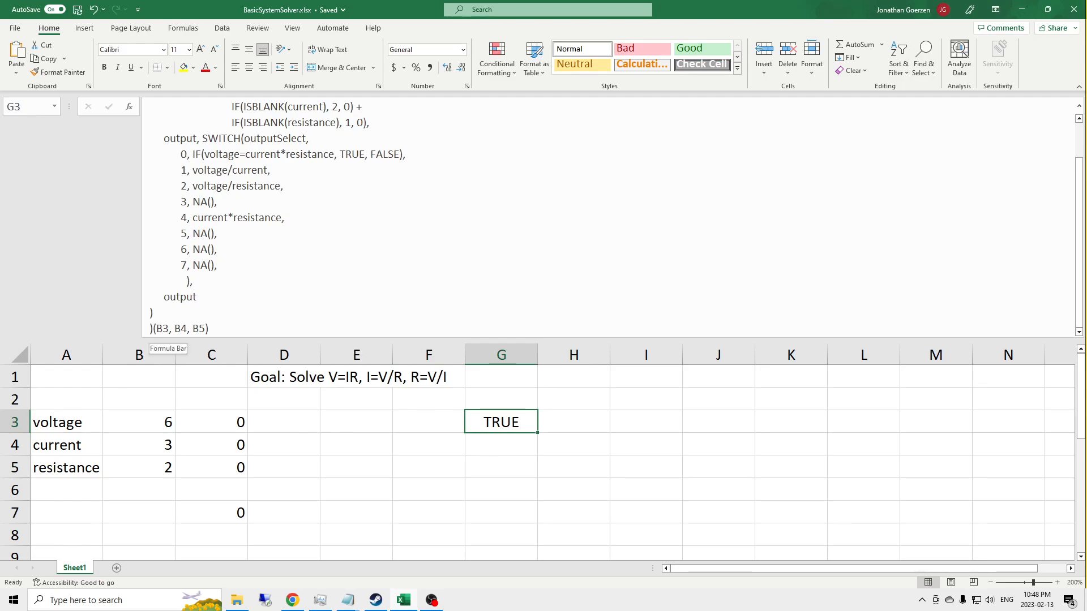
{"action": "left_click_drag", "start_coordinate": [145, 321], "coordinate": [125, 84]}
{"action": "key", "text": "ctrl+c"}
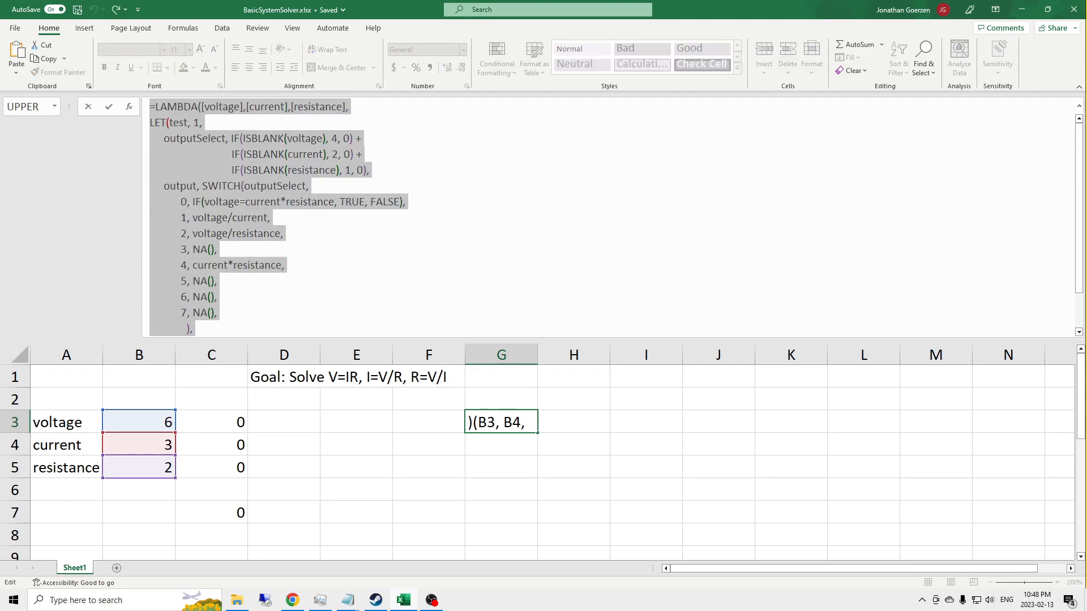
{"action": "key", "text": "Escape"}
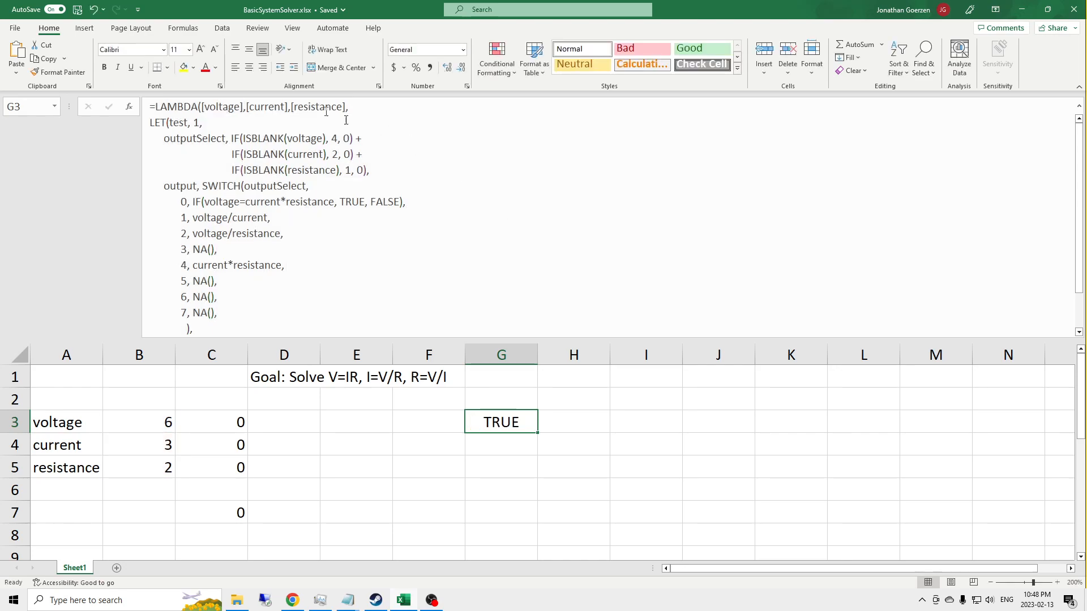
Step: Start a new workbook-scoped defined name called SOLVE_OHMS_LAW
{"action": "left_click", "coordinate": [183, 28]}
{"action": "left_click", "coordinate": [329, 67]}
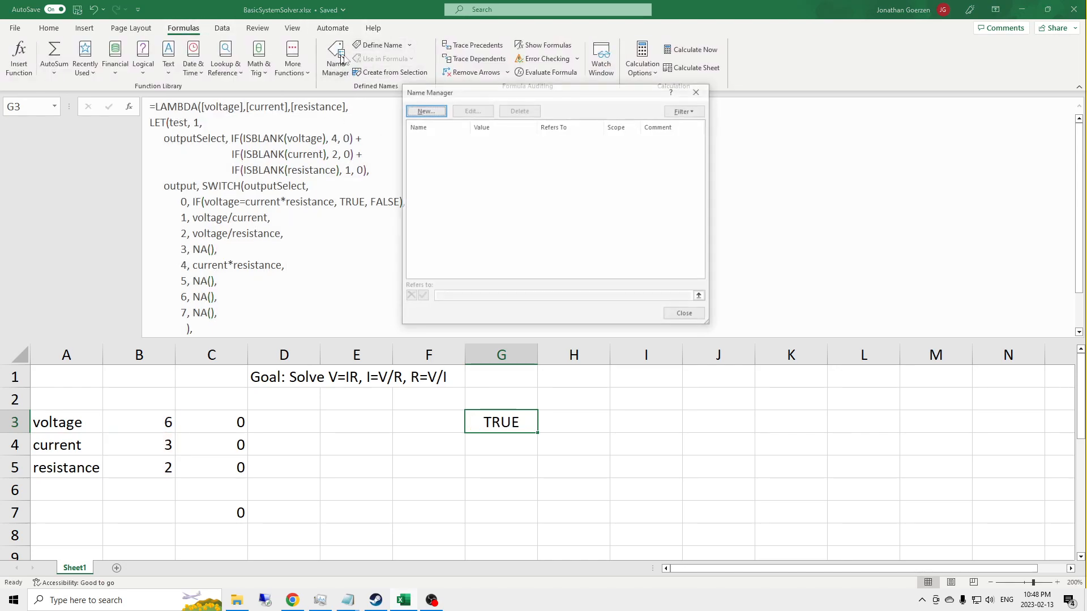
{"action": "left_click", "coordinate": [423, 109]}
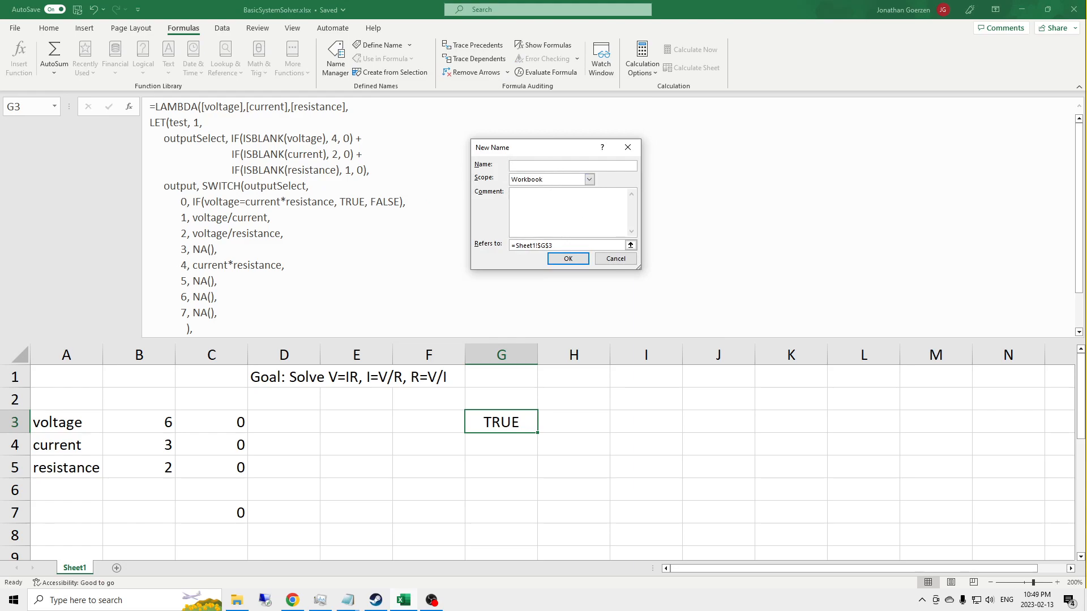
{"action": "type", "text": "SOLVE"}
{"action": "type", "text": "_OHMS"}
{"action": "type", "text": "_LAW"}
{"action": "type", "text": "his "}
{"action": "type", "text": "solve"}
{"action": "type", "text": "r retu"}
{"action": "type", "text": "rns the missing value that "}
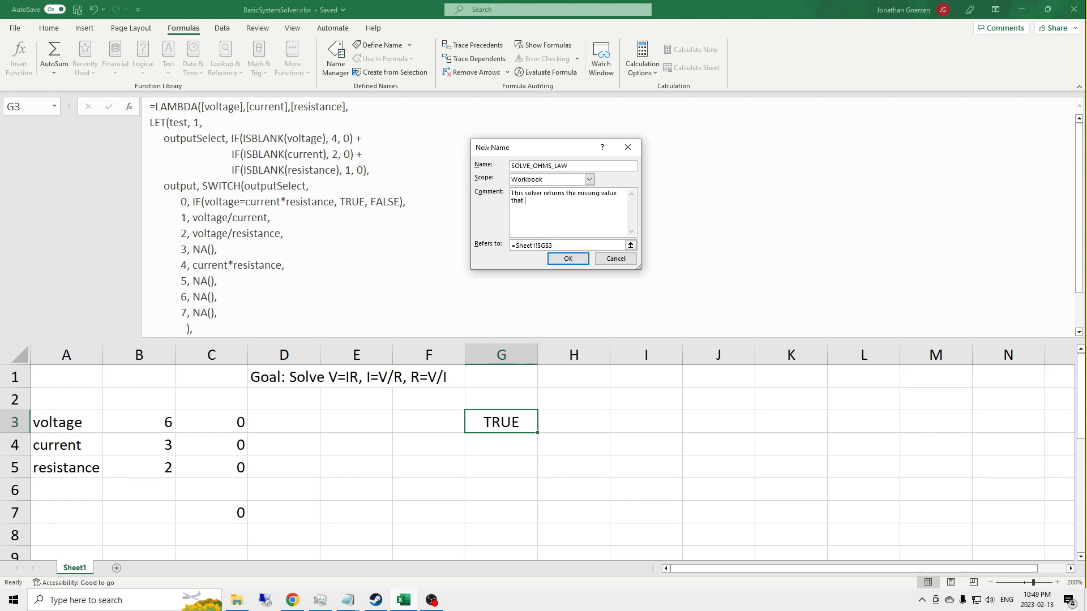
{"action": "type", "text": "satisfies "}
{"action": "type", "text": "Ohm"}
{"action": "type", "text": "'s Law"}
{"action": "type", "text": ","}
Step: Add the comment "This solver returns the missing value that satisfies Ohm's Law: V=IR" to the new name
{"action": "key", "text": "BackSpace"}
{"action": "key", "text": "BackSpace"}
{"action": "type", "text": ": V=IR"}
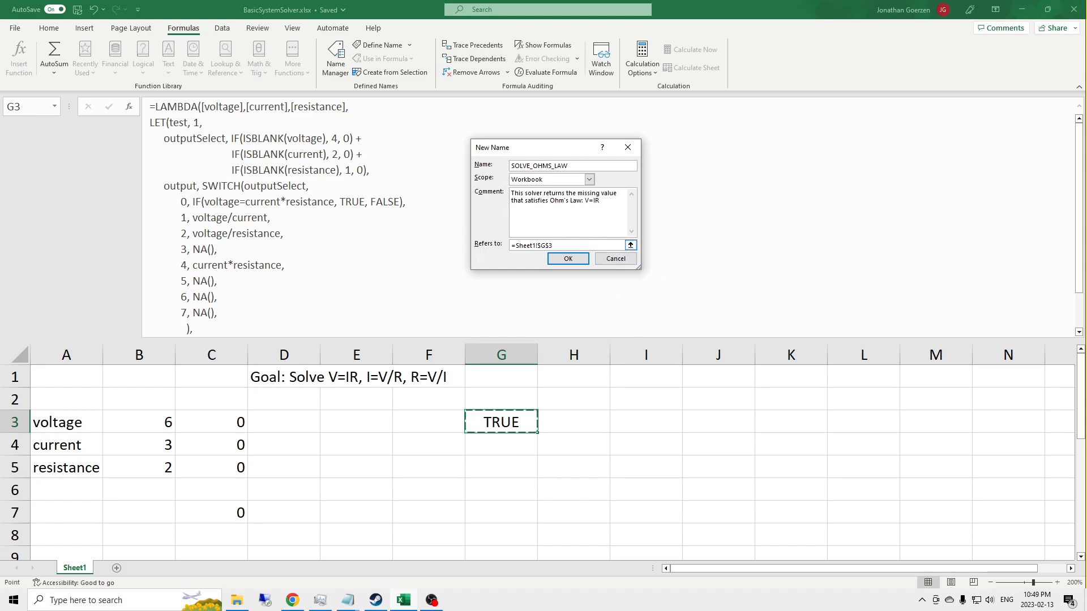
Step: Replace the new name's cell reference with the copied LAMBDA formula, and save the name
{"action": "left_click", "coordinate": [574, 248]}
{"action": "left_click_drag", "start_coordinate": [562, 244], "coordinate": [514, 243]}
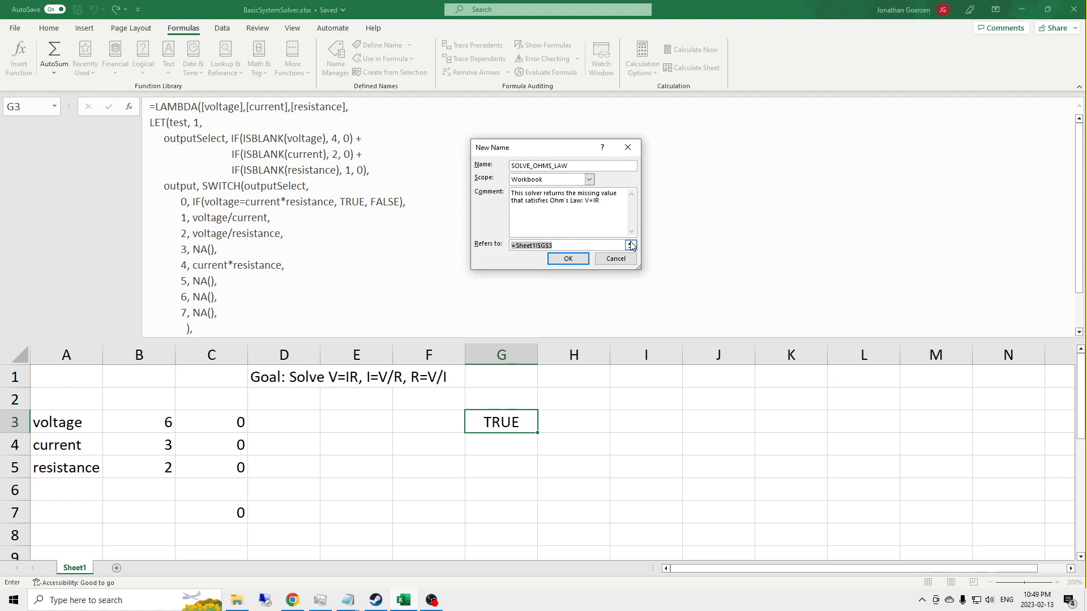
{"action": "key", "text": "ctrl+v"}
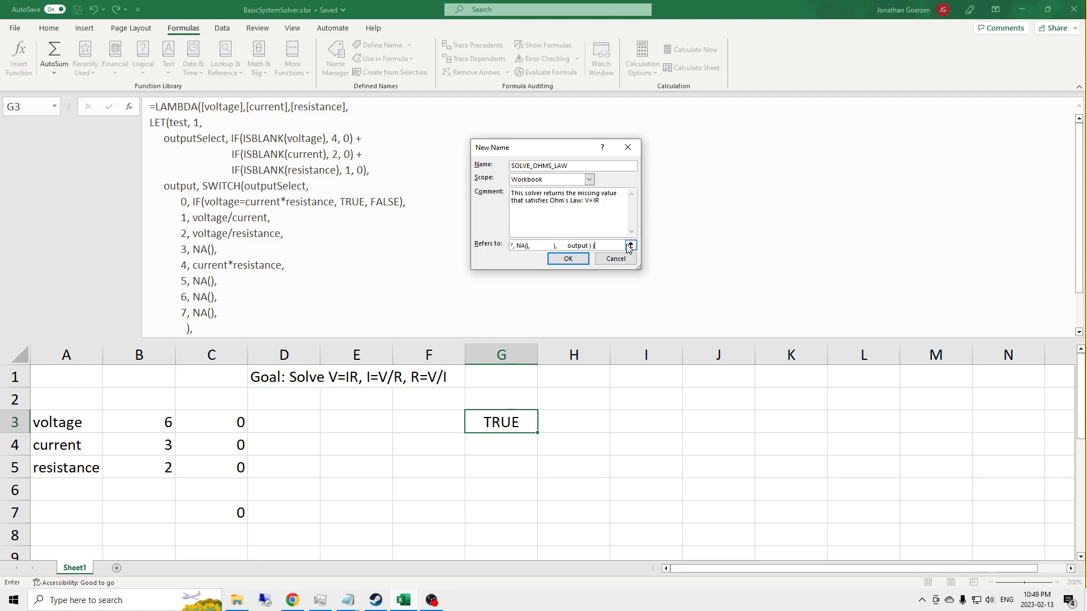
{"action": "left_click", "coordinate": [568, 260]}
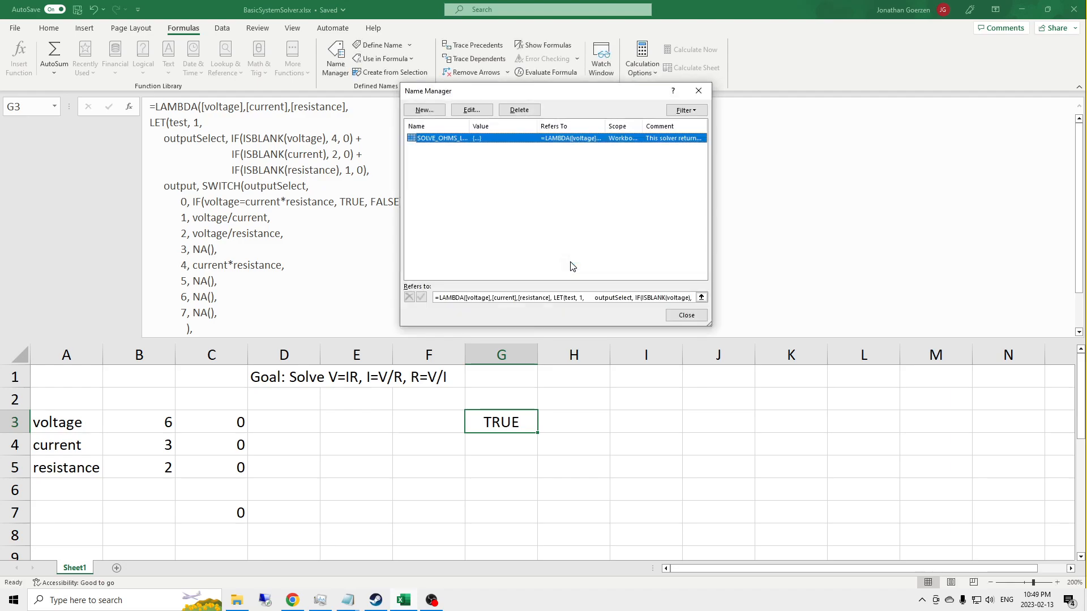
{"action": "left_click", "coordinate": [692, 316]}
Step: Enter =SOLVE_OHMS_LAW(B3, B4, B5) in cell H3
{"action": "left_click", "coordinate": [482, 470]}
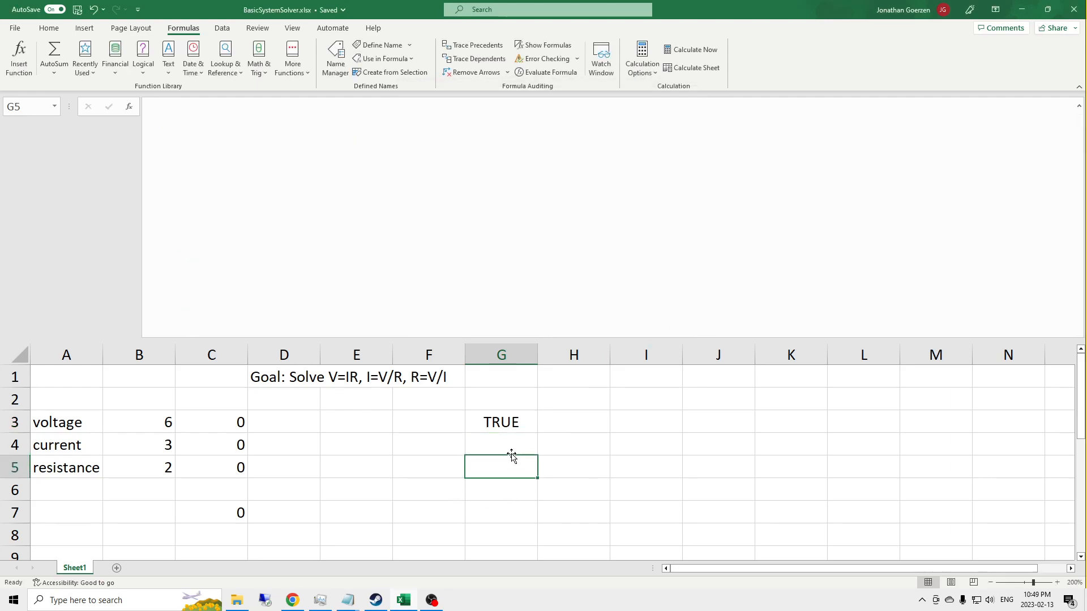
{"action": "left_click", "coordinate": [572, 426]}
{"action": "type", "text": "="}
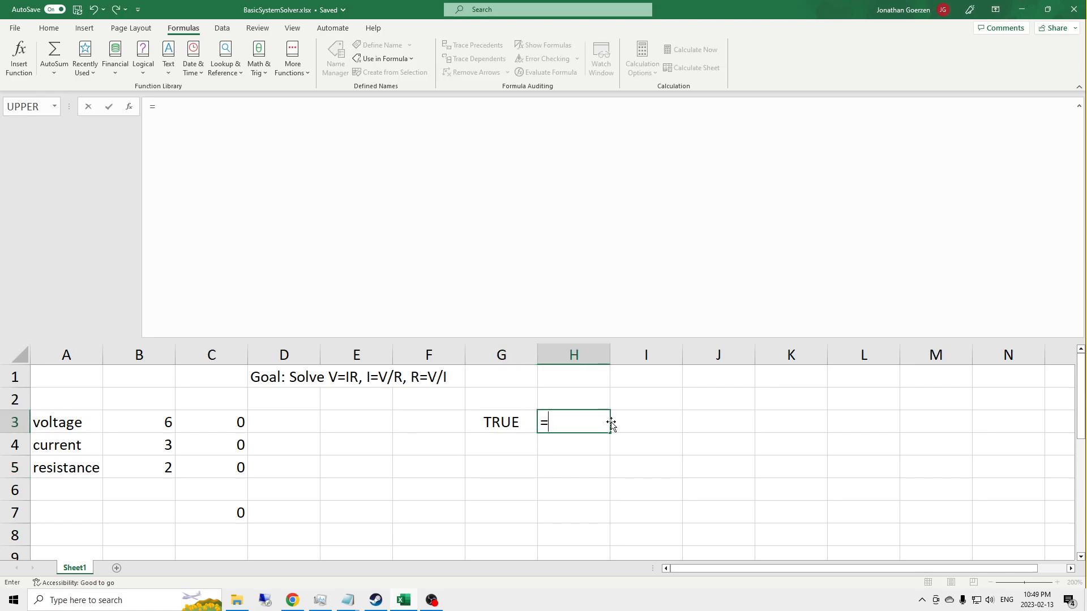
{"action": "type", "text": "SOLV"}
{"action": "key", "text": "Tab"}
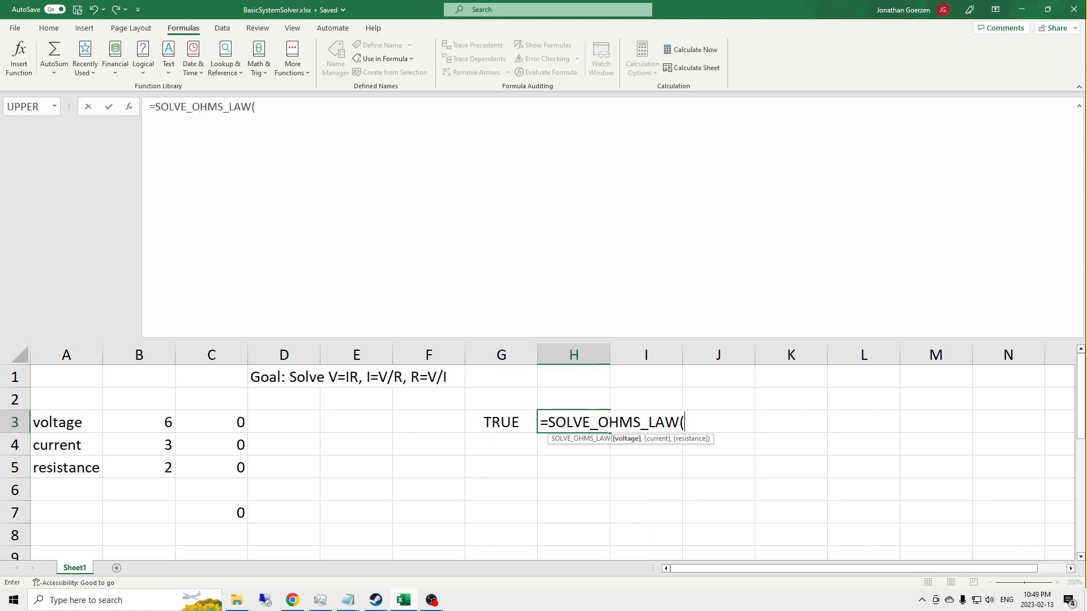
{"action": "left_click", "coordinate": [151, 423]}
{"action": "type", "text": ","}
{"action": "left_click", "coordinate": [169, 448]}
{"action": "type", "text": ","}
{"action": "left_click", "coordinate": [159, 468]}
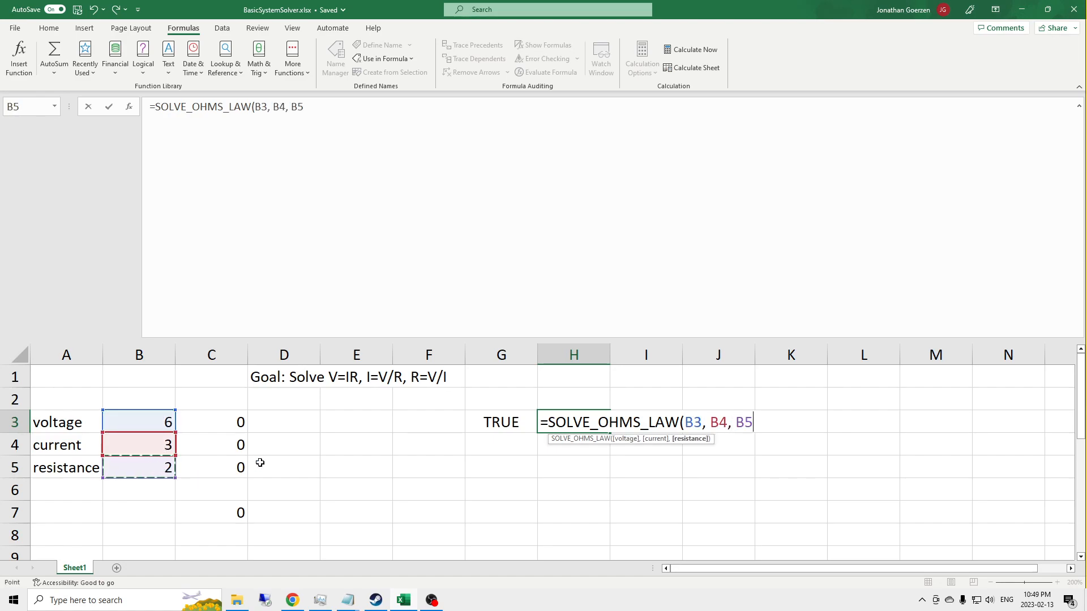
{"action": "type", "text": ")"}
{"action": "key", "text": "Return"}
{"action": "key", "text": "Up"}
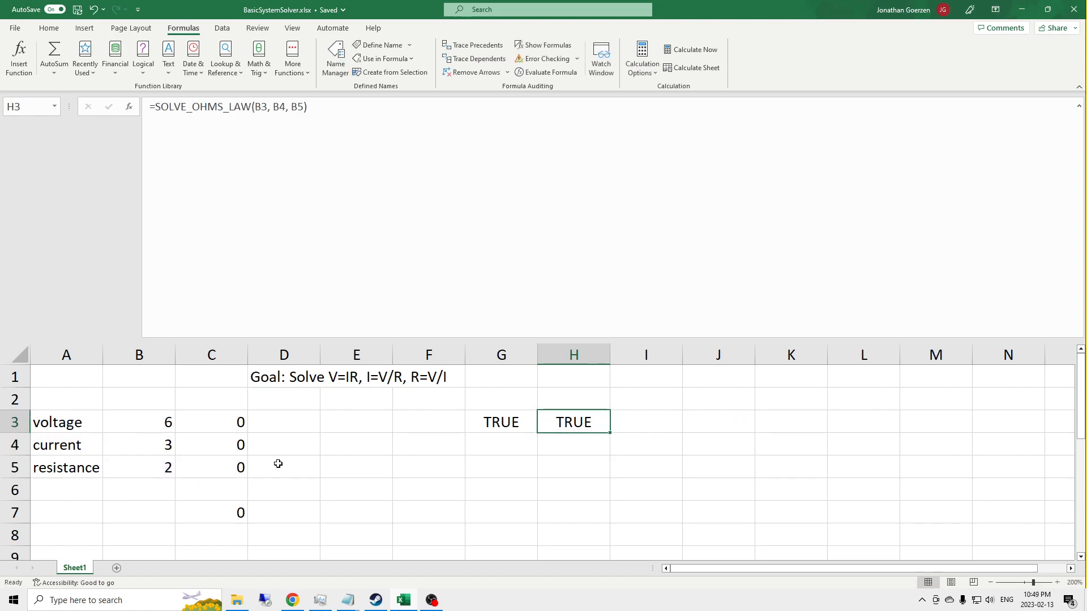
Step: Clear the voltage in B3 to test the named function in H3, and restore it to 6
{"action": "key", "text": "Left"}
{"action": "key", "text": "Left"}
{"action": "key", "text": "Left"}
{"action": "key", "text": "Left"}
{"action": "key", "text": "Left"}
{"action": "key", "text": "Left"}
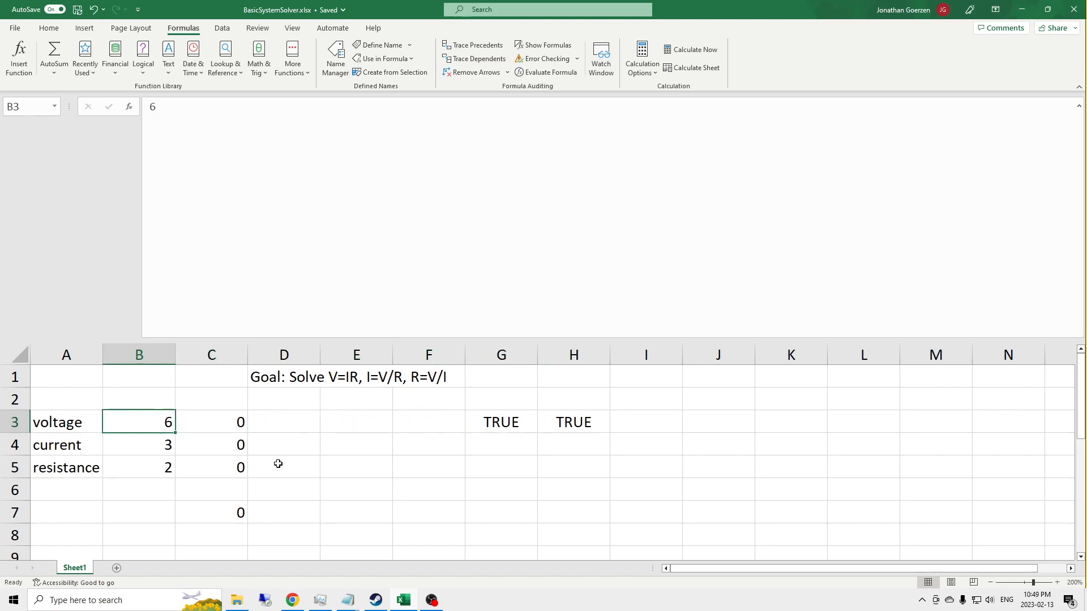
{"action": "key", "text": "Delete"}
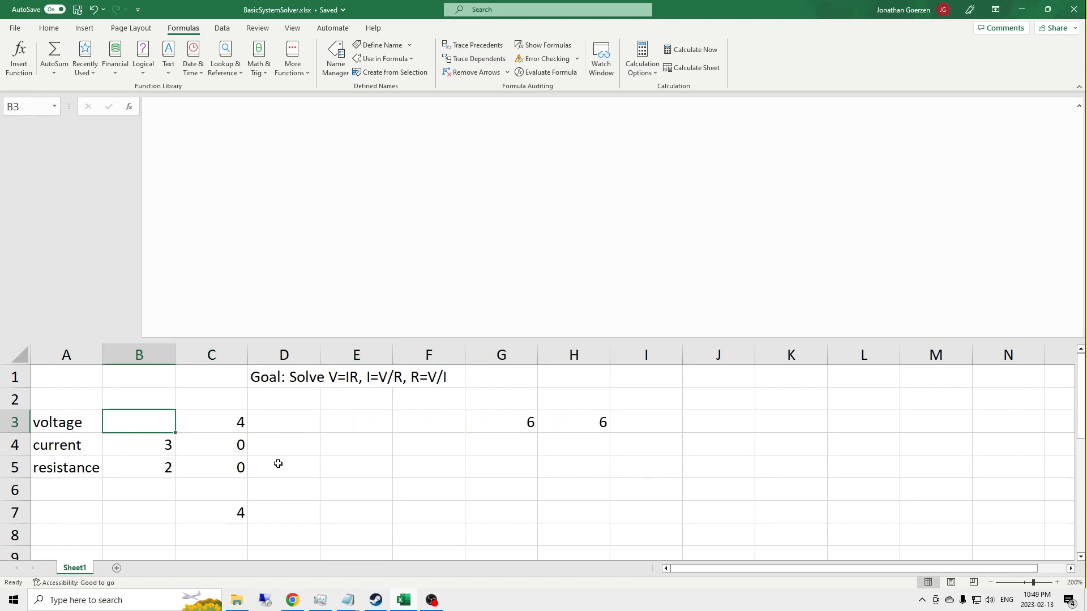
{"action": "type", "text": "6"}
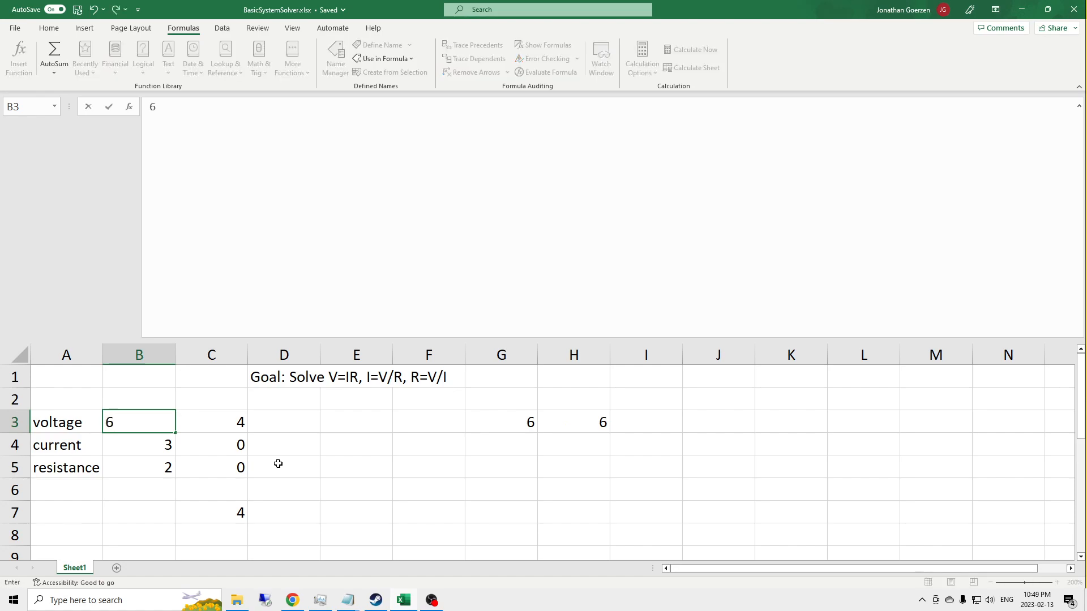
{"action": "key", "text": "Return"}
Step: Clear the current in B4 and the resistance in B5 to test H3 with one and two missing values
{"action": "key", "text": "Delete"}
{"action": "key", "text": "Down"}
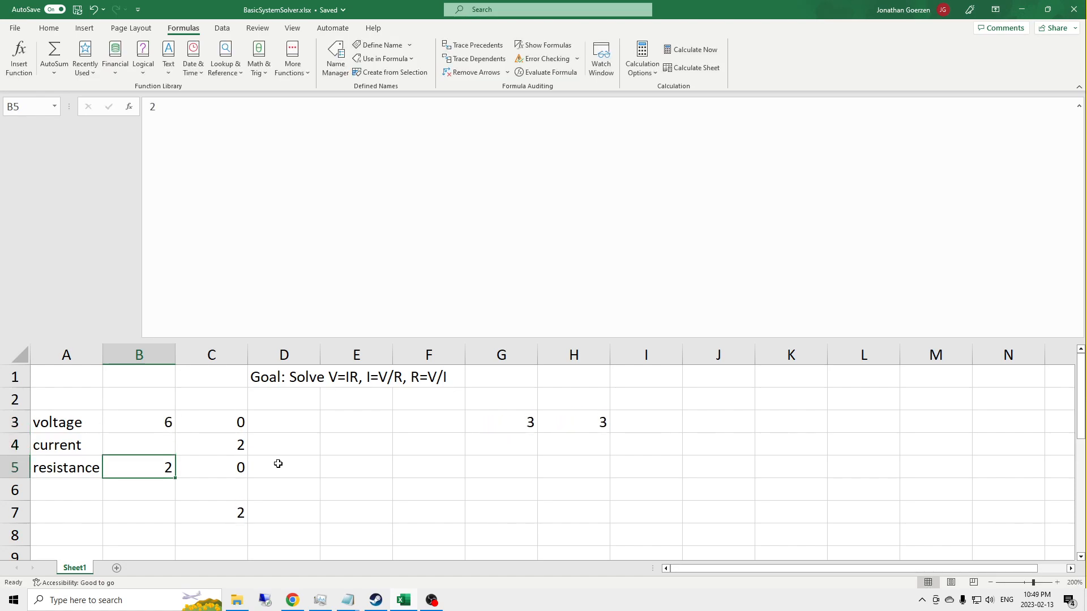
{"action": "key", "text": "Delete"}
{"action": "key", "text": "Up"}
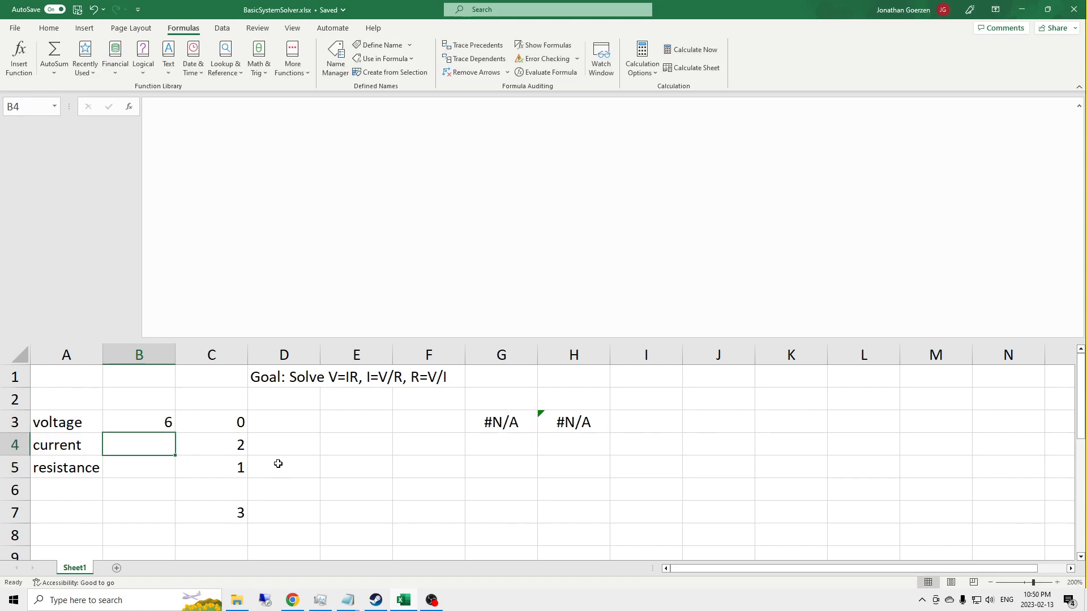
Step: Set the current in B4 to 2 and the resistance in B5 to 3
{"action": "type", "text": "3"}
{"action": "key", "text": "Return"}
{"action": "key", "text": "Up"}
{"action": "type", "text": "2"}
{"action": "key", "text": "Return"}
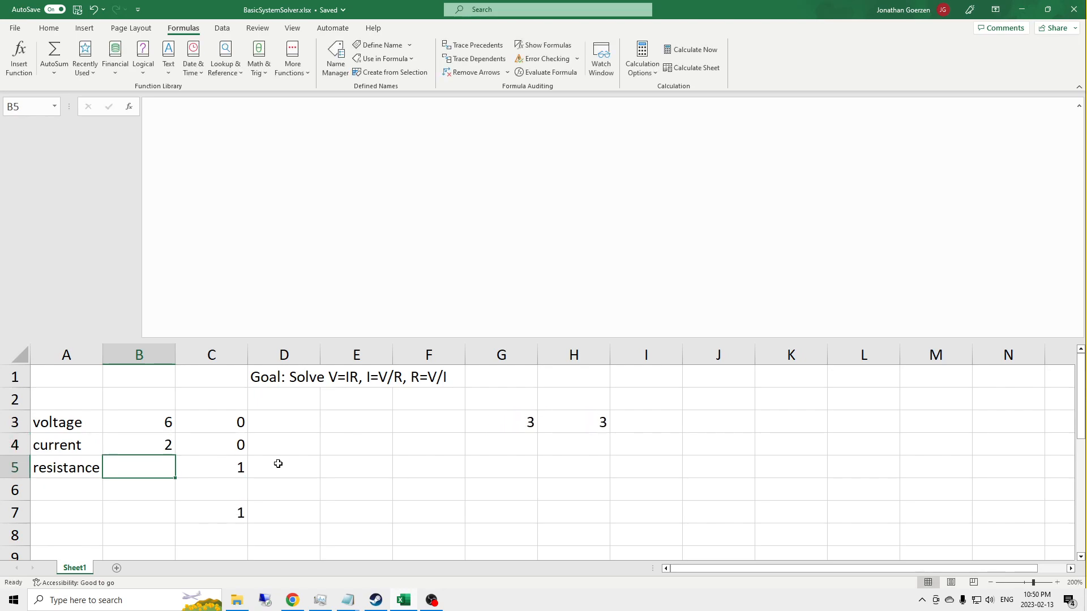
{"action": "type", "text": "3"}
{"action": "key", "text": "Return"}
{"action": "key", "text": "Up"}
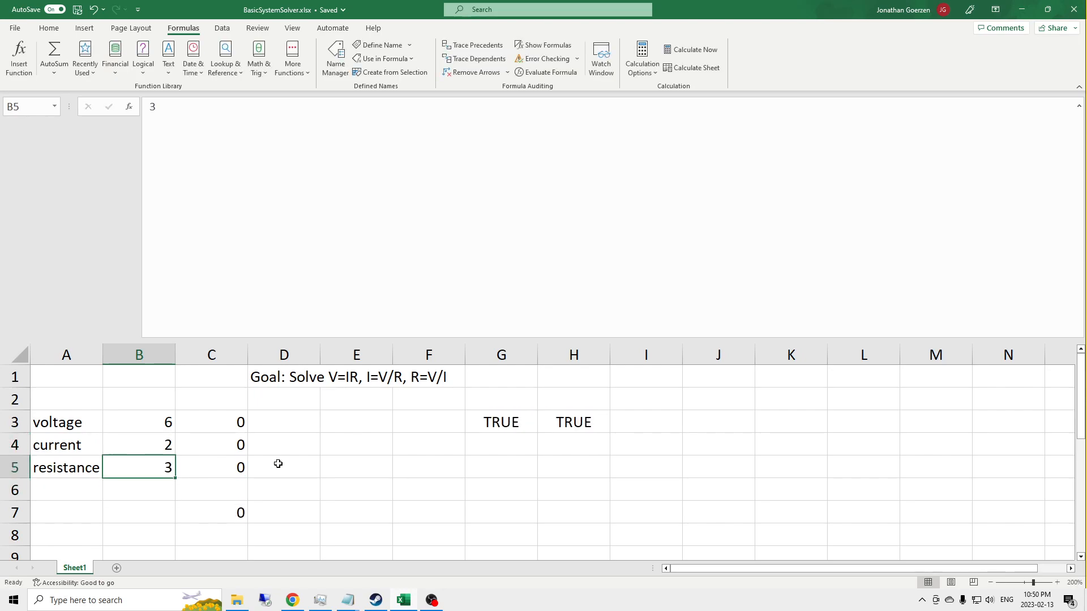
Step: Remove the B4 current argument from H3 so the formula reads =SOLVE_OHMS_LAW(B3, , B5)
{"action": "left_click", "coordinate": [552, 430]}
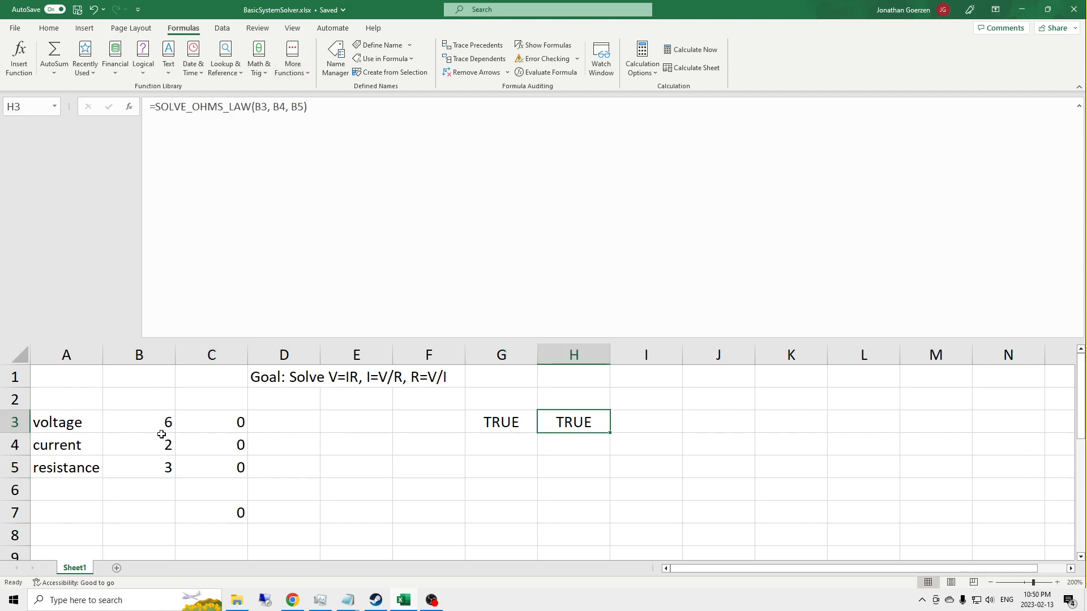
{"action": "left_click", "coordinate": [158, 439]}
{"action": "key", "text": "Up"}
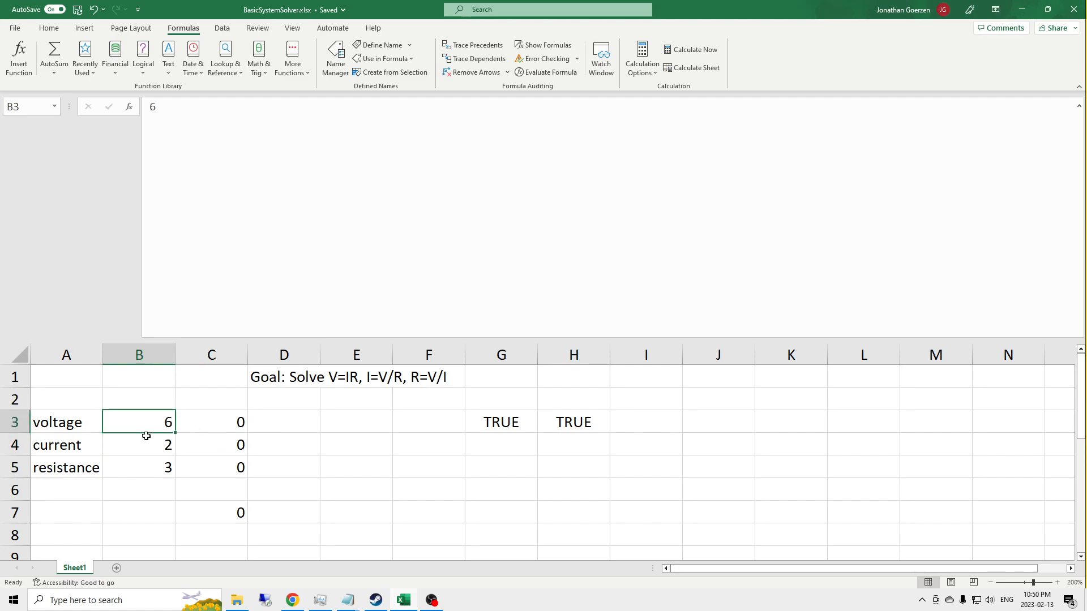
{"action": "left_click", "coordinate": [581, 417]}
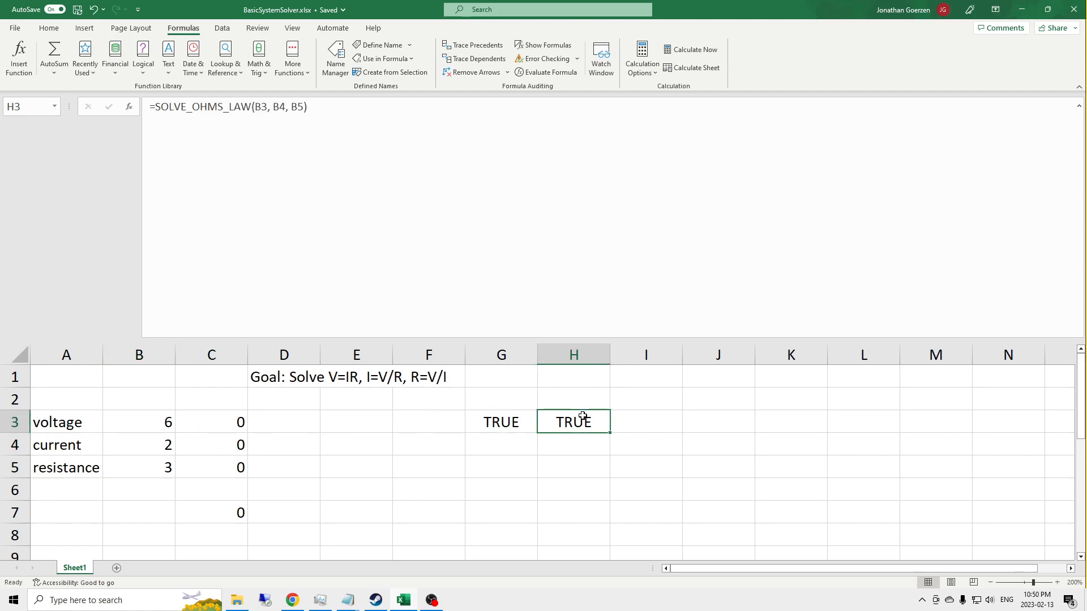
{"action": "left_click", "coordinate": [284, 108]}
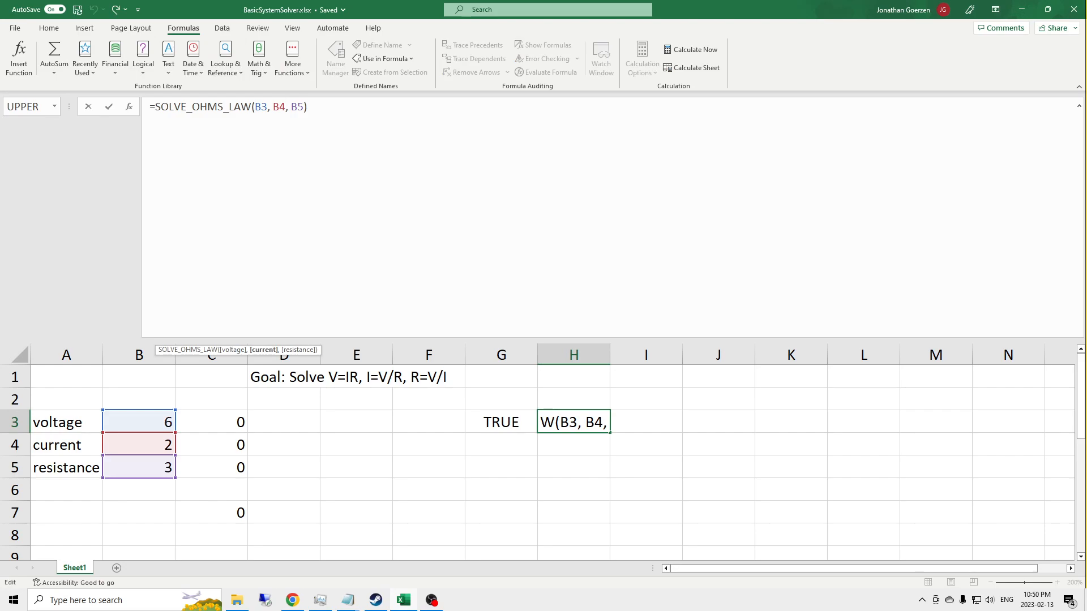
{"action": "key", "text": "BackSpace"}
{"action": "key", "text": "BackSpace"}
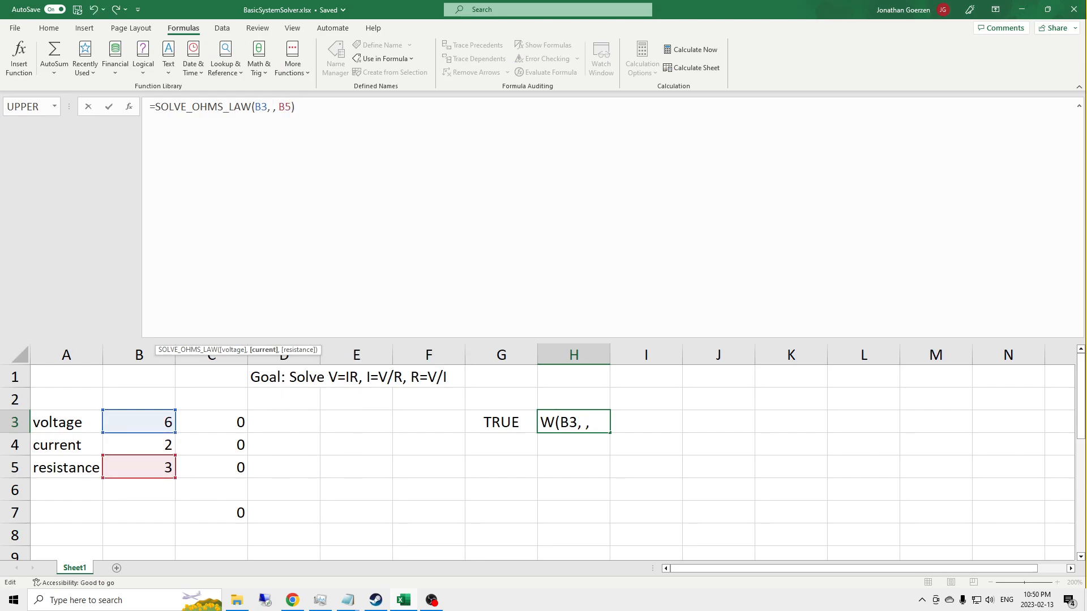
{"action": "key", "text": "Return"}
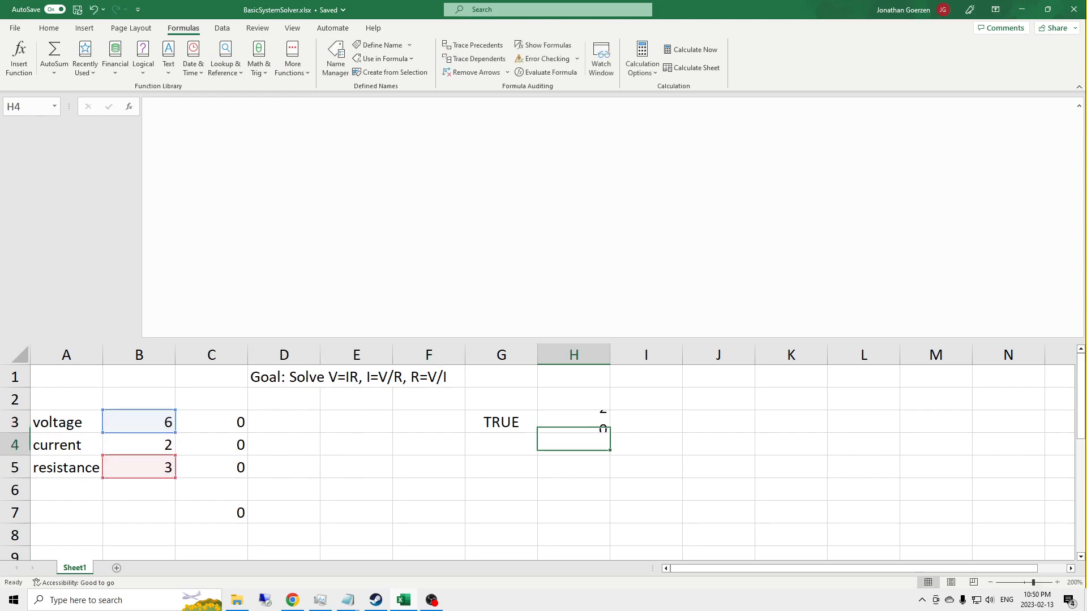
{"action": "key", "text": "Up"}
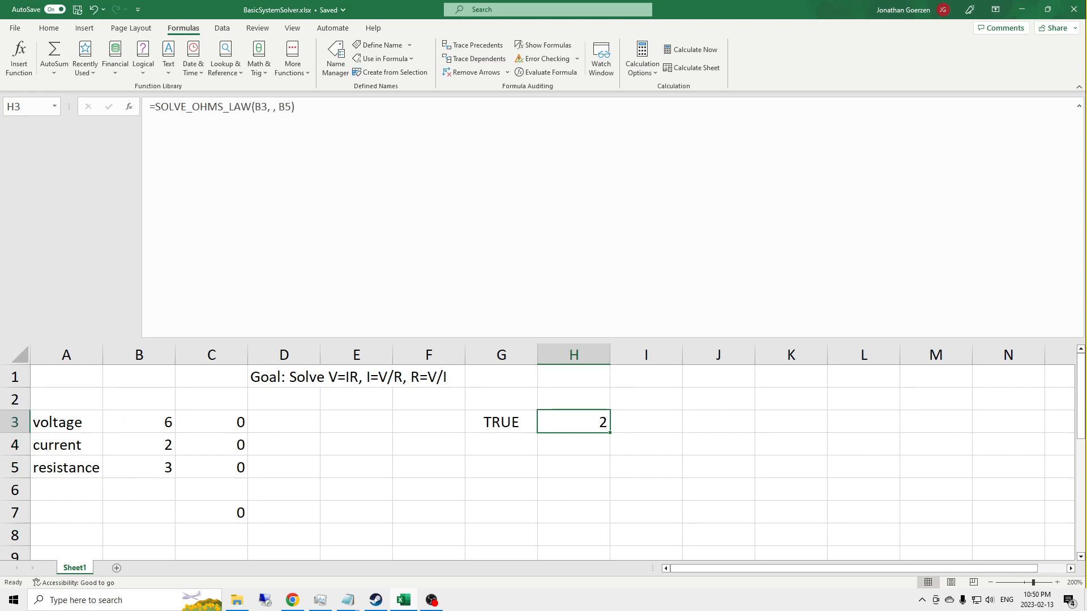
{"action": "key", "text": "Left"}
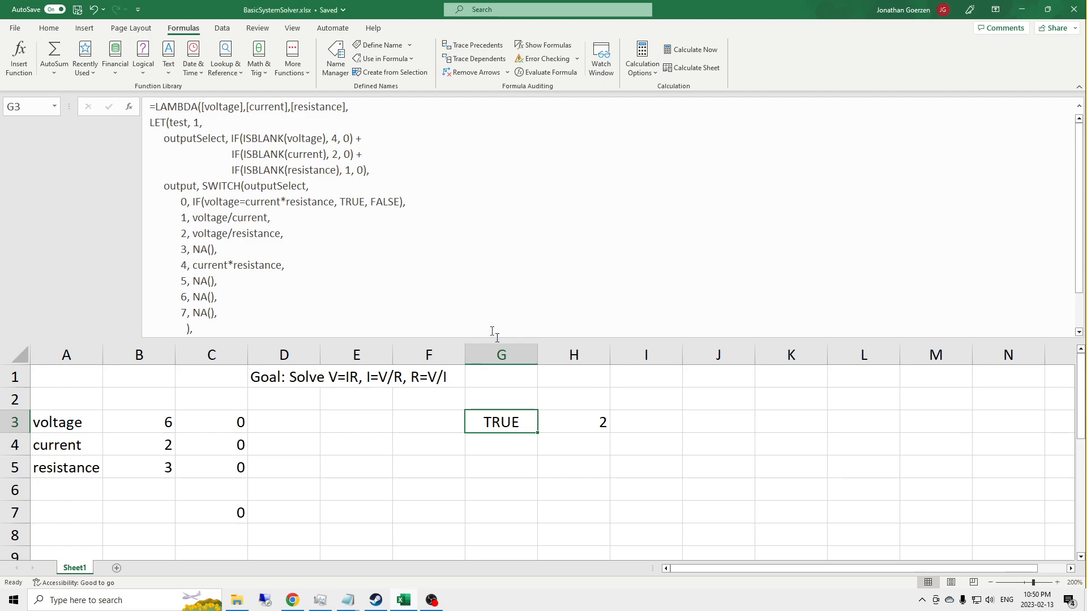
Step: Restore the B4 current argument in H3 so the formula reads =SOLVE_OHMS_LAW(B3, B4, B5)
{"action": "left_click", "coordinate": [575, 427]}
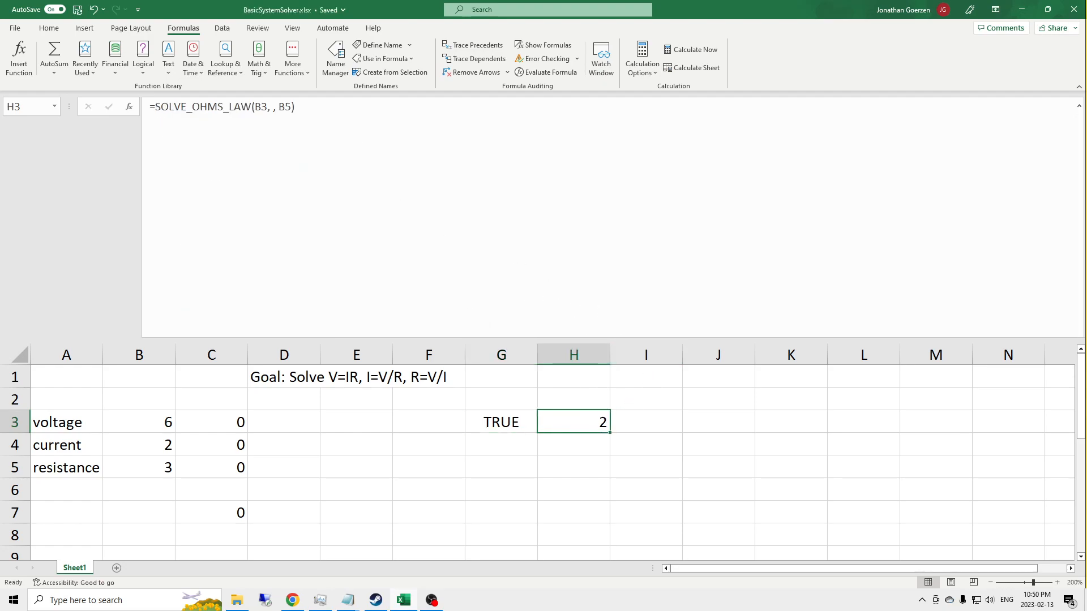
{"action": "left_click", "coordinate": [274, 107]}
{"action": "type", "text": "B4"}
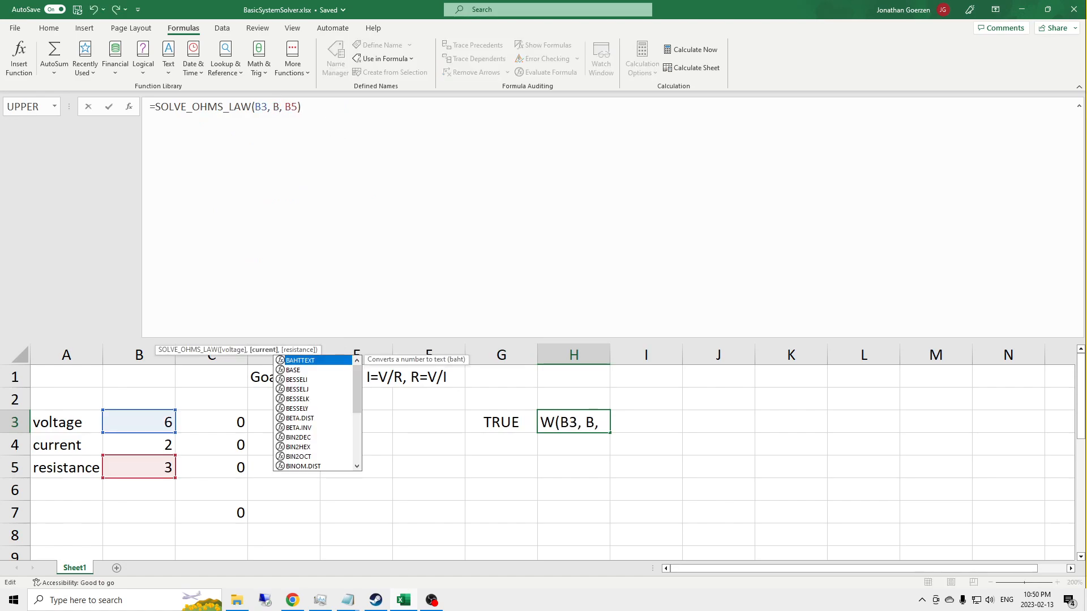
{"action": "key", "text": "Return"}
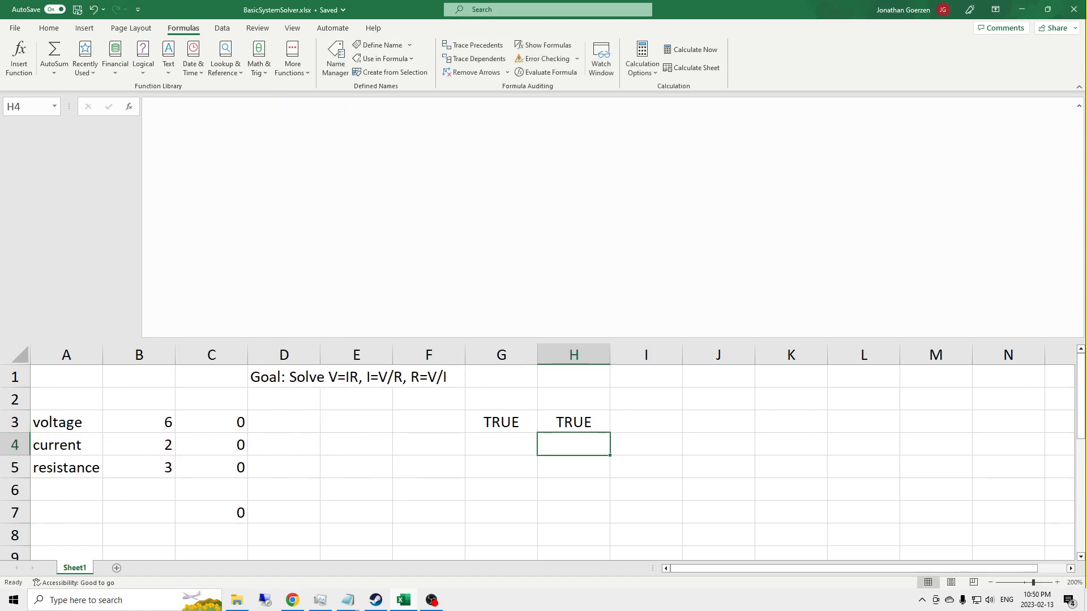
Step: Set the voltage in B3 and the current in B4 to 0 to test the formulas with zero inputs
{"action": "left_click", "coordinate": [146, 420]}
{"action": "type", "text": "0"}
{"action": "key", "text": "Return"}
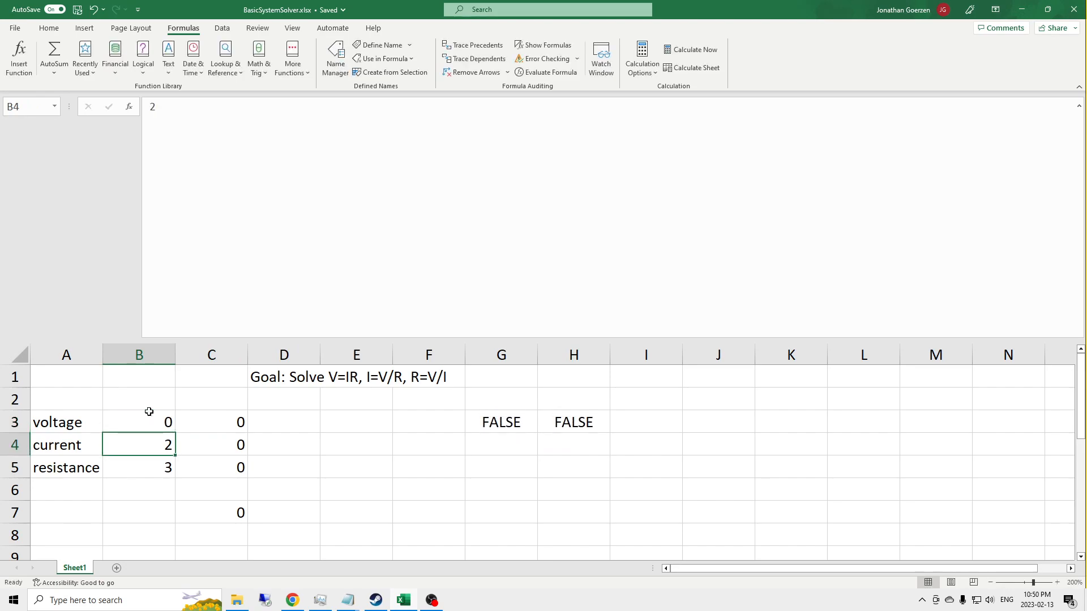
{"action": "type", "text": "0"}
{"action": "key", "text": "Return"}
{"action": "key", "text": "Up"}
{"action": "key", "text": "Down"}
{"action": "key", "text": "Up"}
{"action": "key", "text": "Up"}
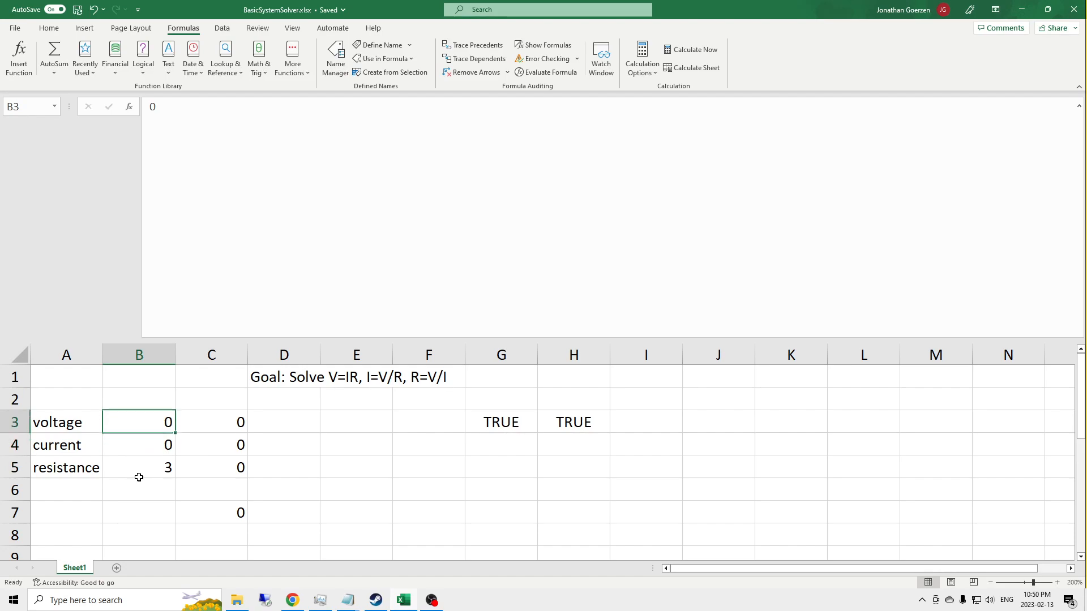
Step: Set the voltage in B3 to 4, clear the resistance in B5, and review the LAMBDA formula in G3
{"action": "key", "text": "Down"}
{"action": "key", "text": "Up"}
{"action": "type", "text": "4"}
{"action": "key", "text": "Return"}
{"action": "key", "text": "Down"}
{"action": "key", "text": "Up"}
{"action": "key", "text": "Down"}
{"action": "key", "text": "Delete"}
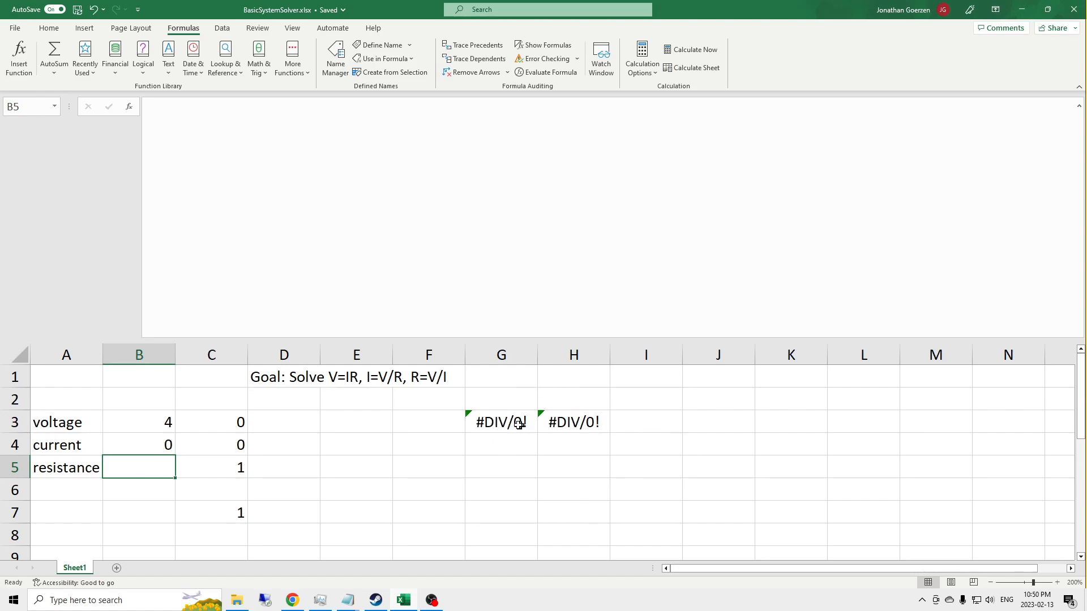
{"action": "left_click", "coordinate": [586, 418]}
{"action": "left_click", "coordinate": [501, 421]}
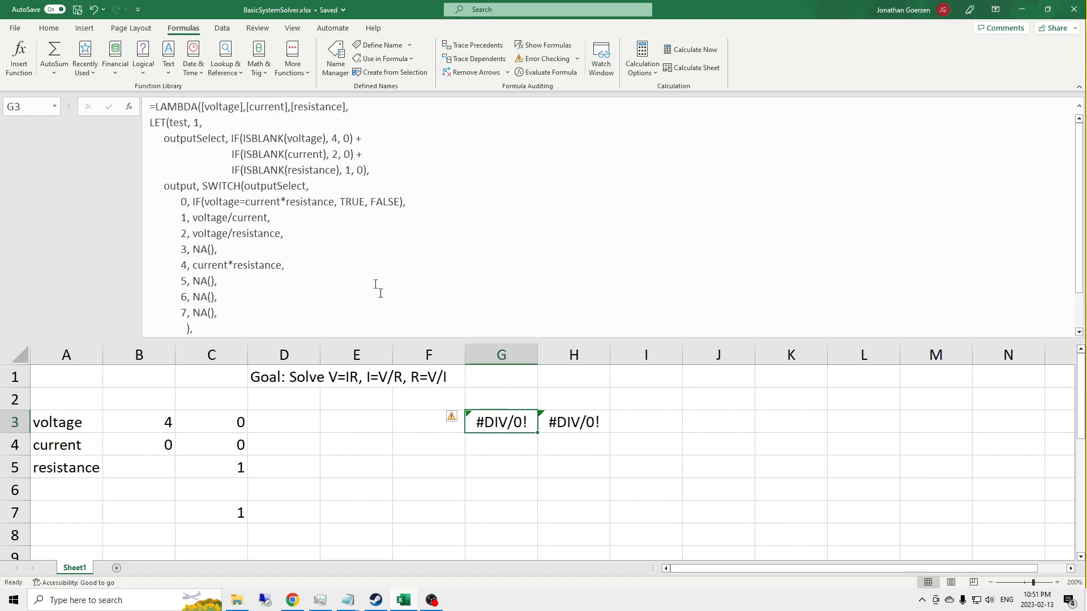
{"action": "scroll", "coordinate": [303, 138], "scroll_direction": "down", "scroll_amount": 2}
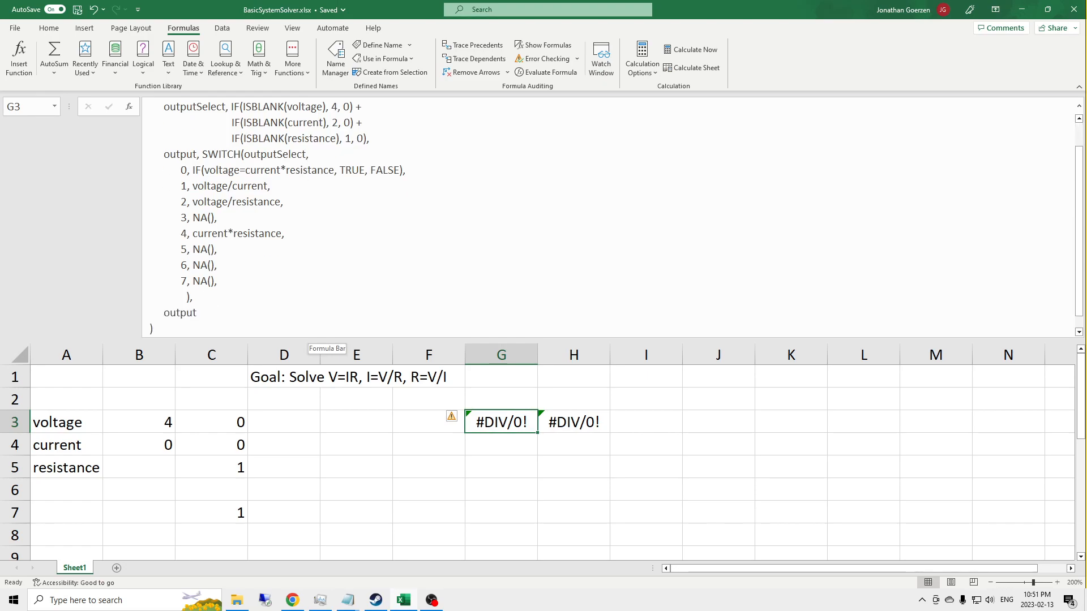
{"action": "scroll", "coordinate": [304, 139], "scroll_direction": "up", "scroll_amount": 1}
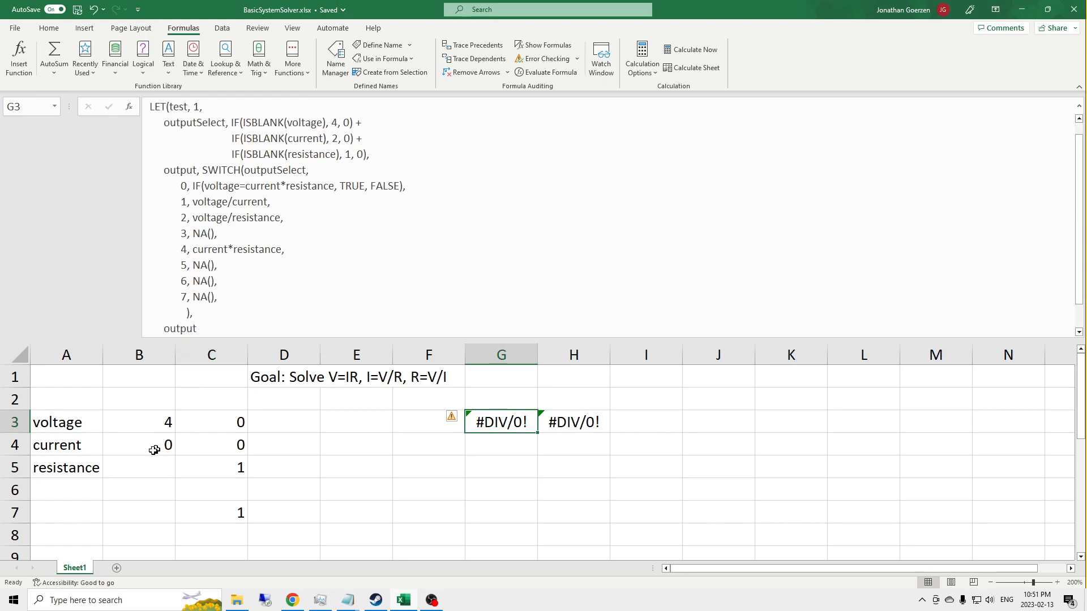
Step: Set the voltage in B3 to 6 and the current in B4 to 3
{"action": "left_click", "coordinate": [160, 425]}
{"action": "type", "text": "6"}
{"action": "key", "text": "Return"}
{"action": "type", "text": "3"}
{"action": "key", "text": "Return"}
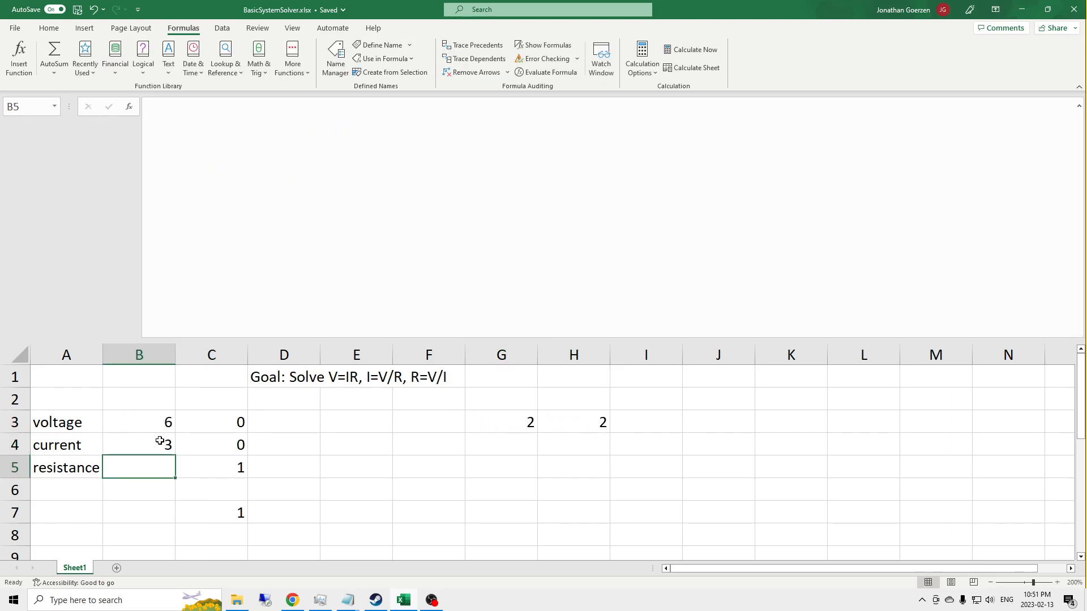
Step: In the G3 LAMBDA, append & "[ohms]" to the voltage/current result of SWITCH case 1
{"action": "left_click", "coordinate": [524, 422]}
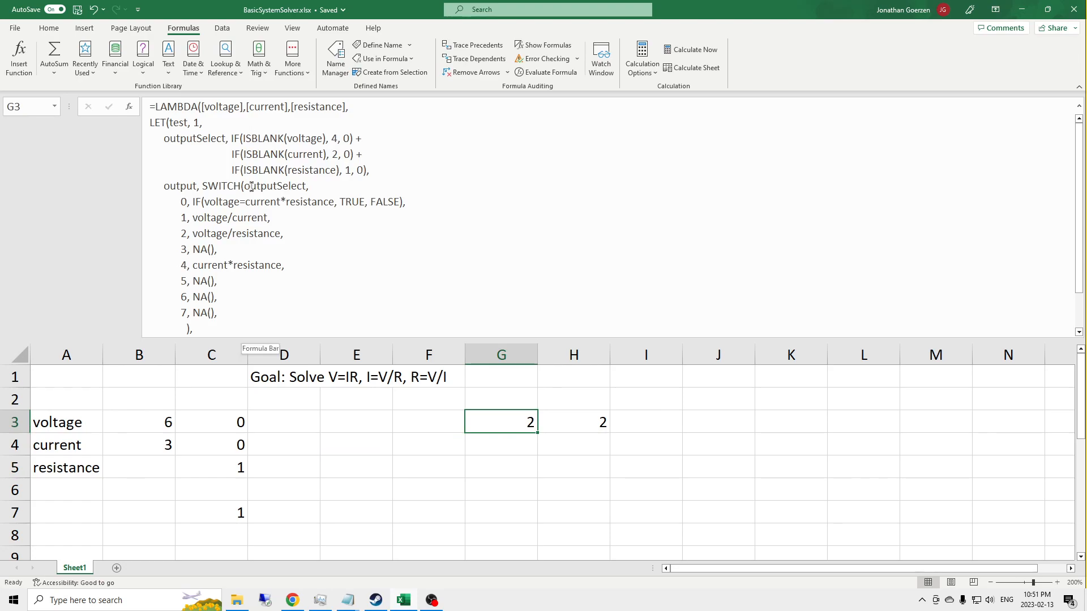
{"action": "scroll", "coordinate": [251, 185], "scroll_direction": "down", "scroll_amount": 1}
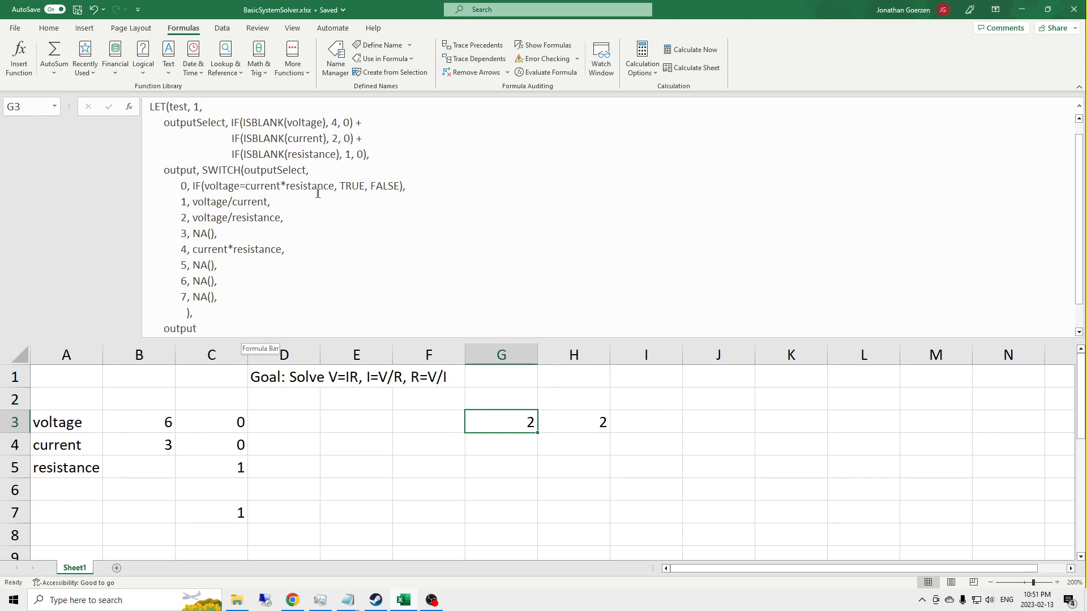
{"action": "left_click", "coordinate": [281, 202]}
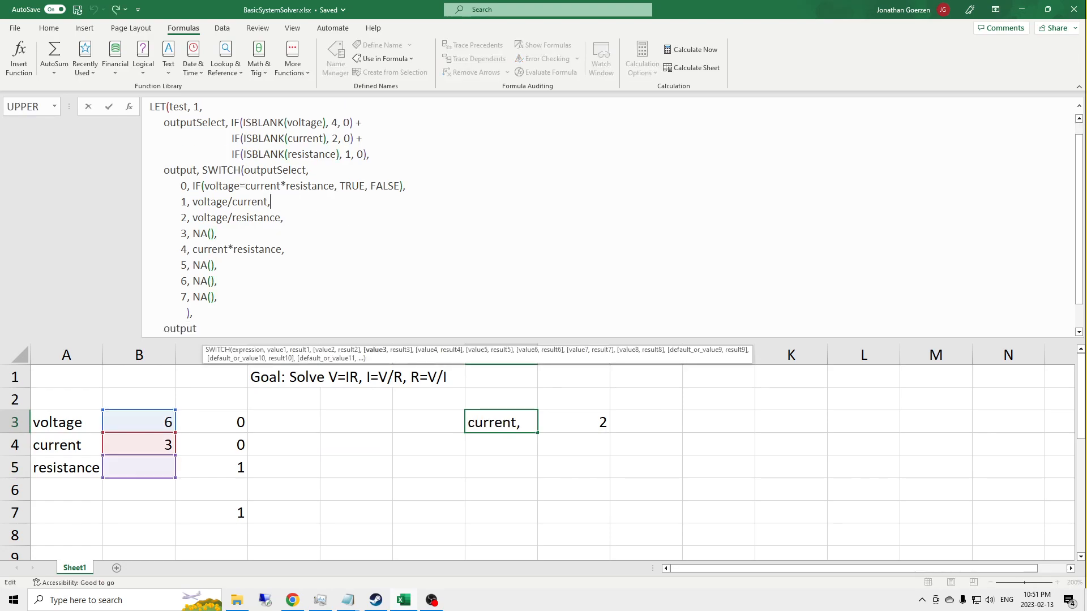
{"action": "key", "text": "Left"}
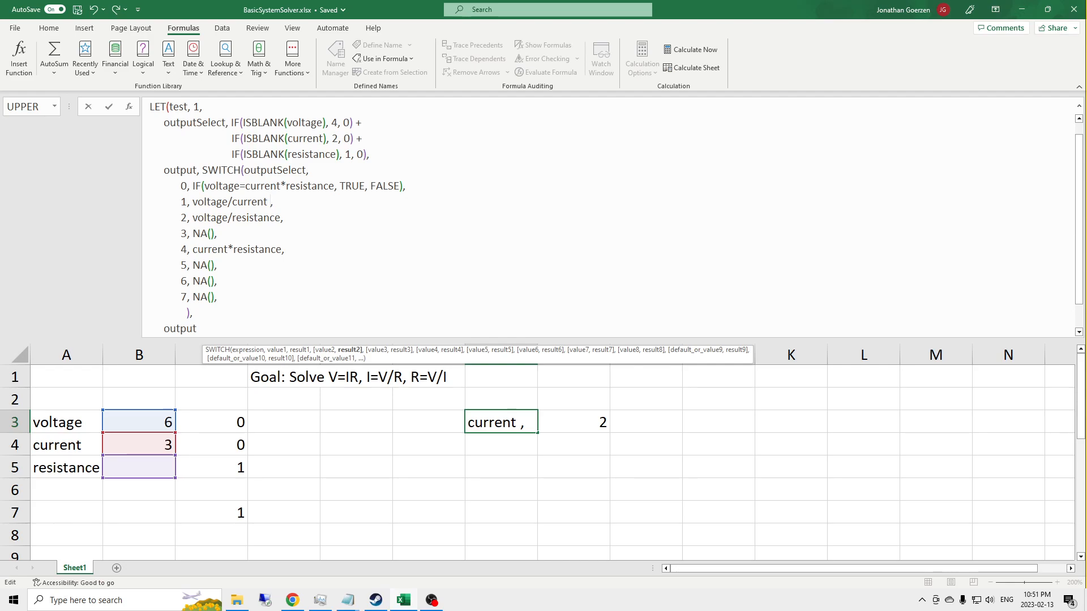
{"action": "type", "text": "& "}
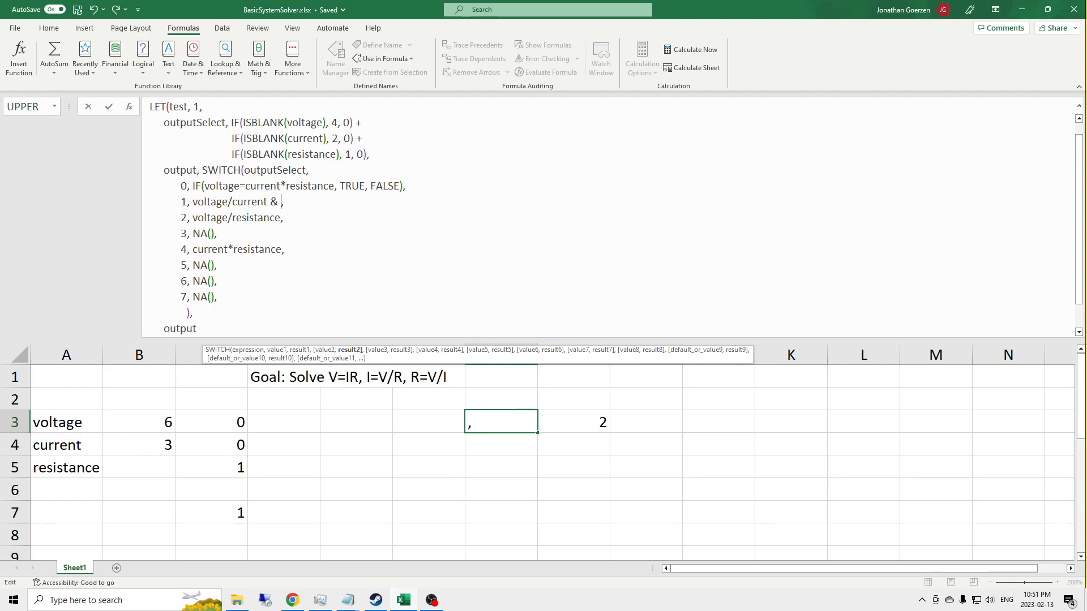
{"action": "type", "text": "\"[ohms"}
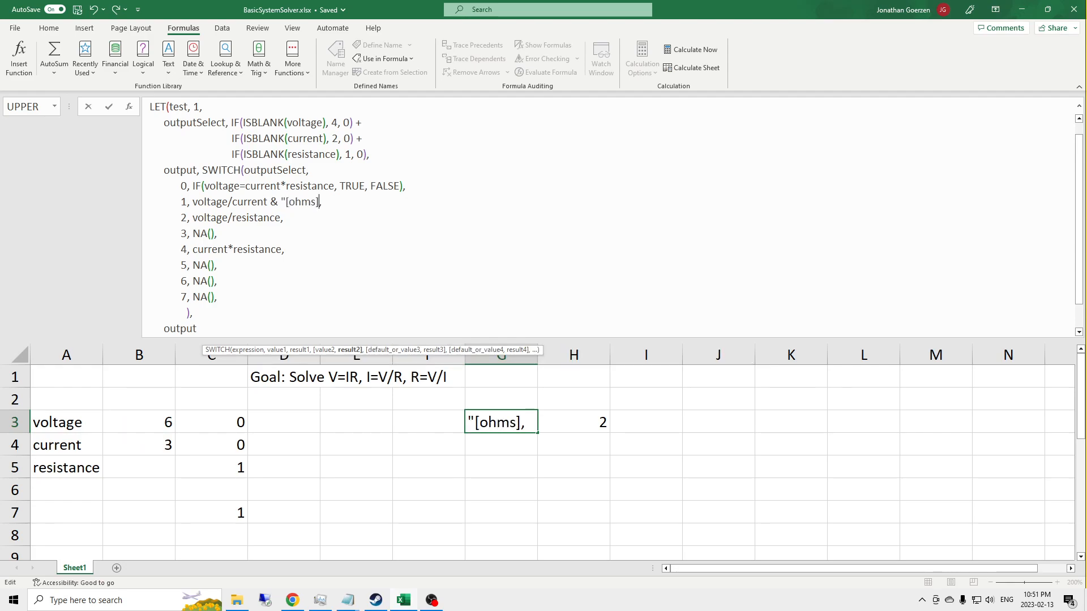
{"action": "type", "text": "]\""}
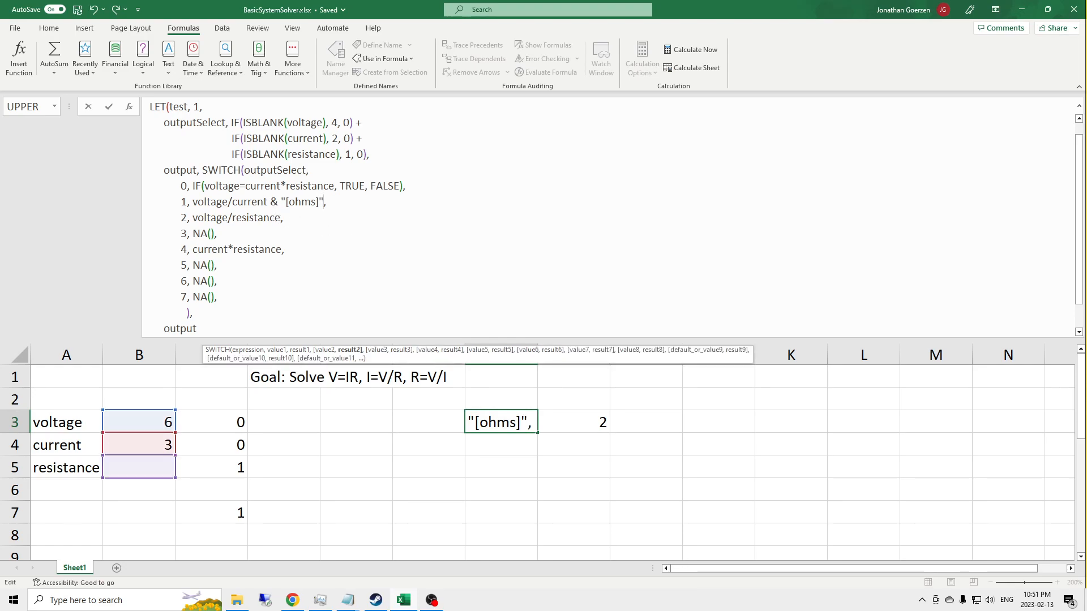
Step: Append & "[A]" to the voltage/resistance result of SWITCH case 2
{"action": "left_click", "coordinate": [304, 218]}
{"action": "type", "text": "& "}
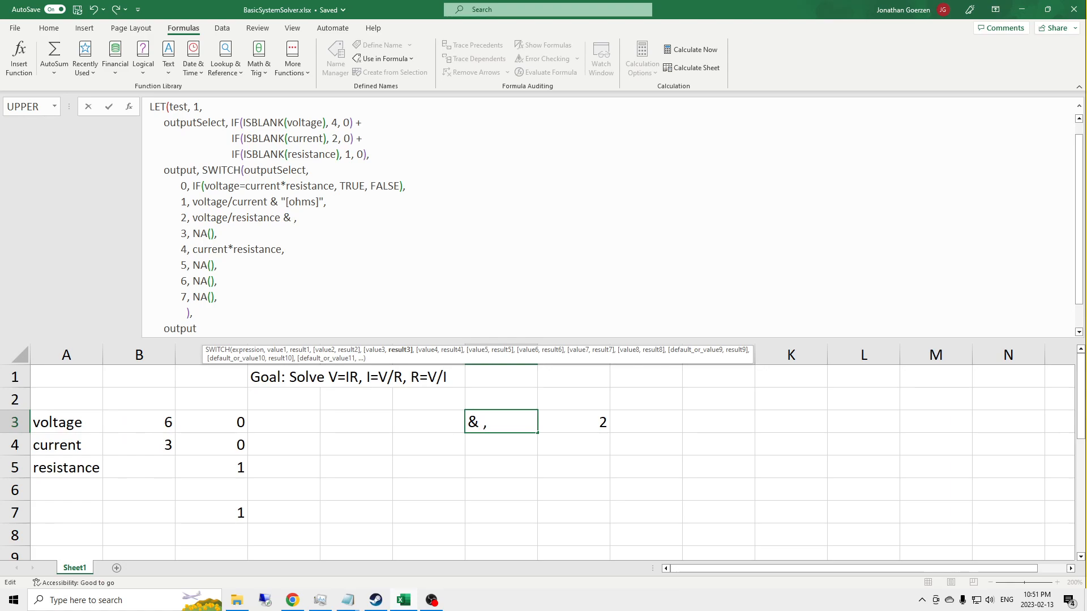
{"action": "type", "text": "\""}
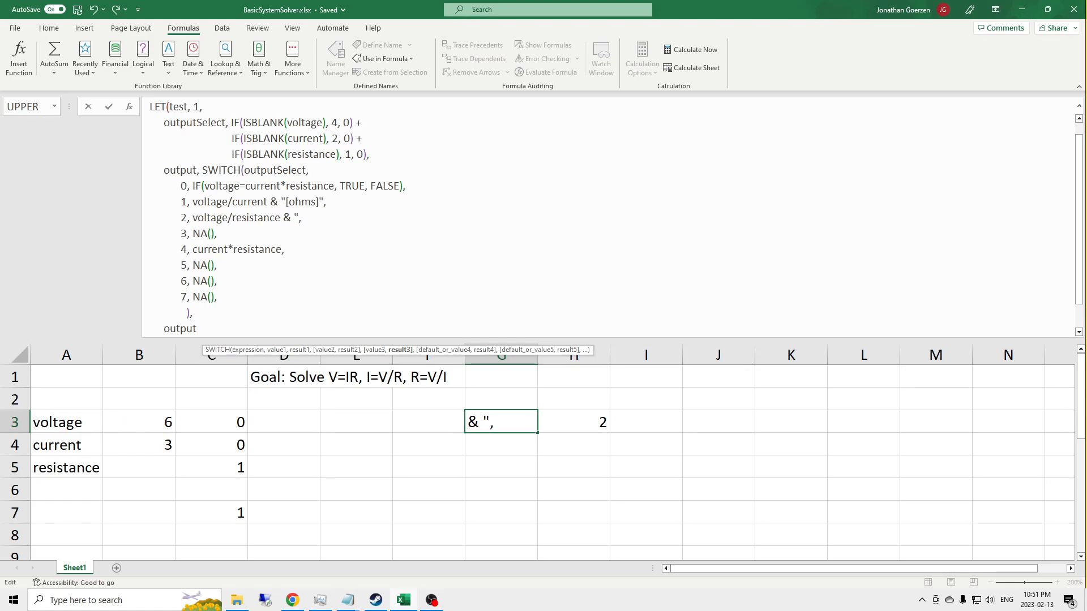
{"action": "type", "text": "[A]\""}
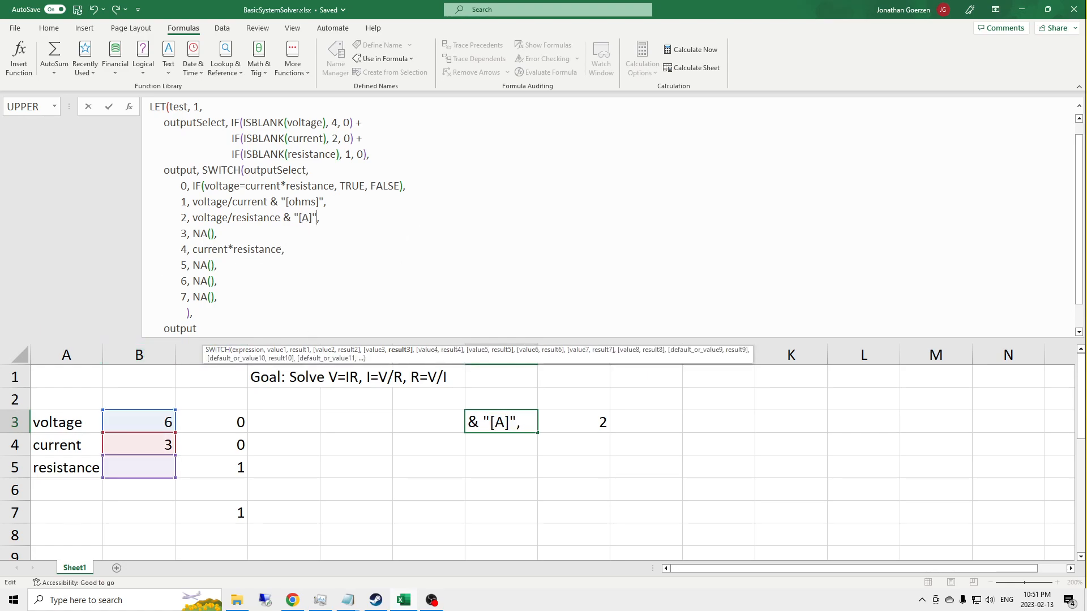
Step: Append & "[V]" to the current*resistance result of SWITCH case 4 and commit the G3 formula
{"action": "left_click", "coordinate": [282, 250]}
{"action": "type", "text": "& "}
{"action": "type", "text": "\"[V]"}
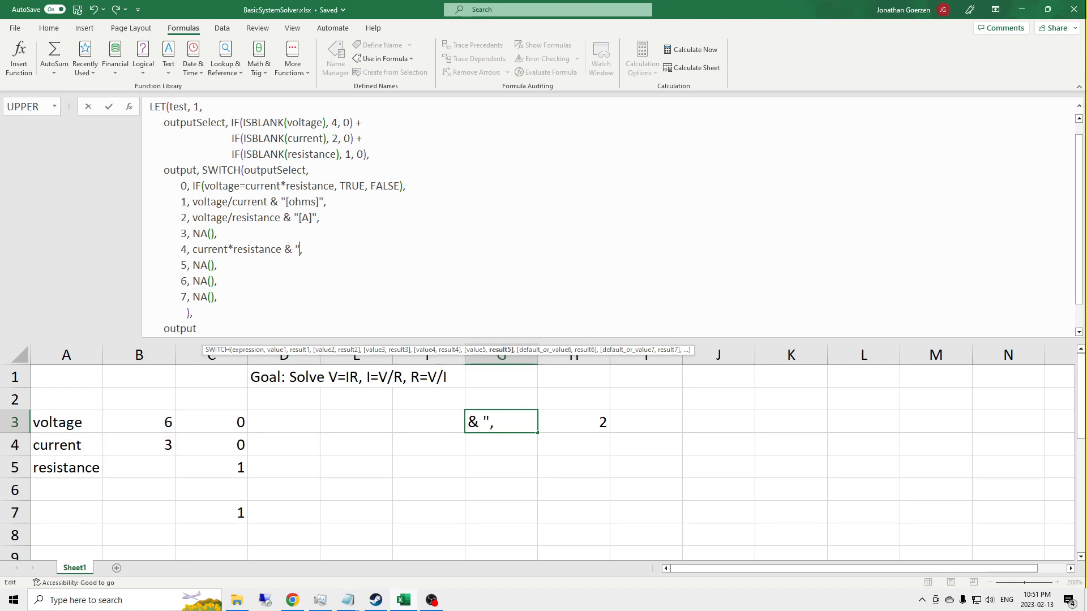
{"action": "type", "text": "\""}
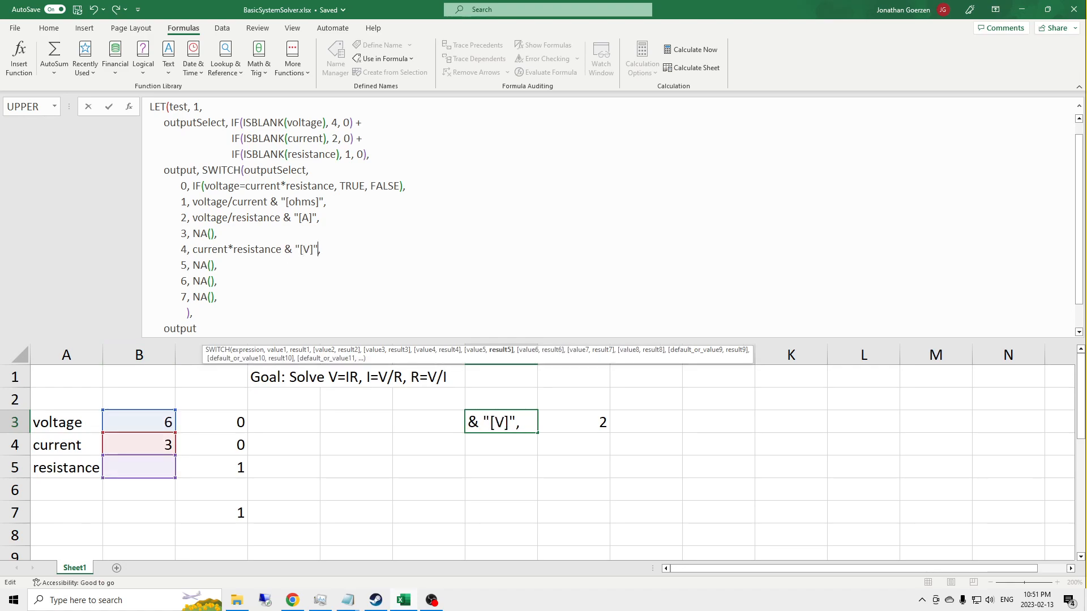
{"action": "key", "text": "Return"}
{"action": "key", "text": "Up"}
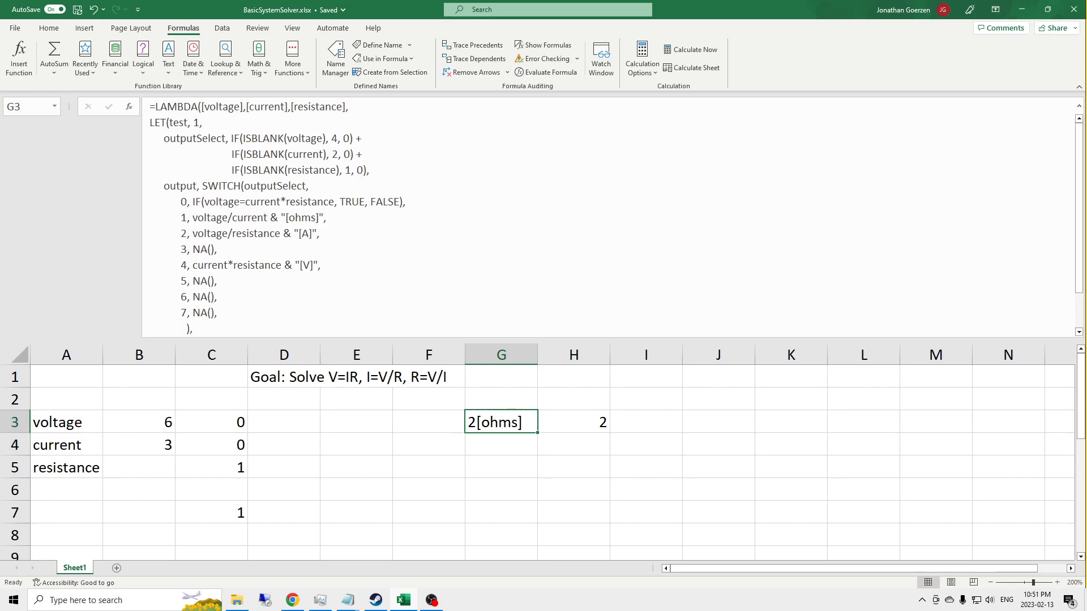
{"action": "left_click", "coordinate": [84, 28]}
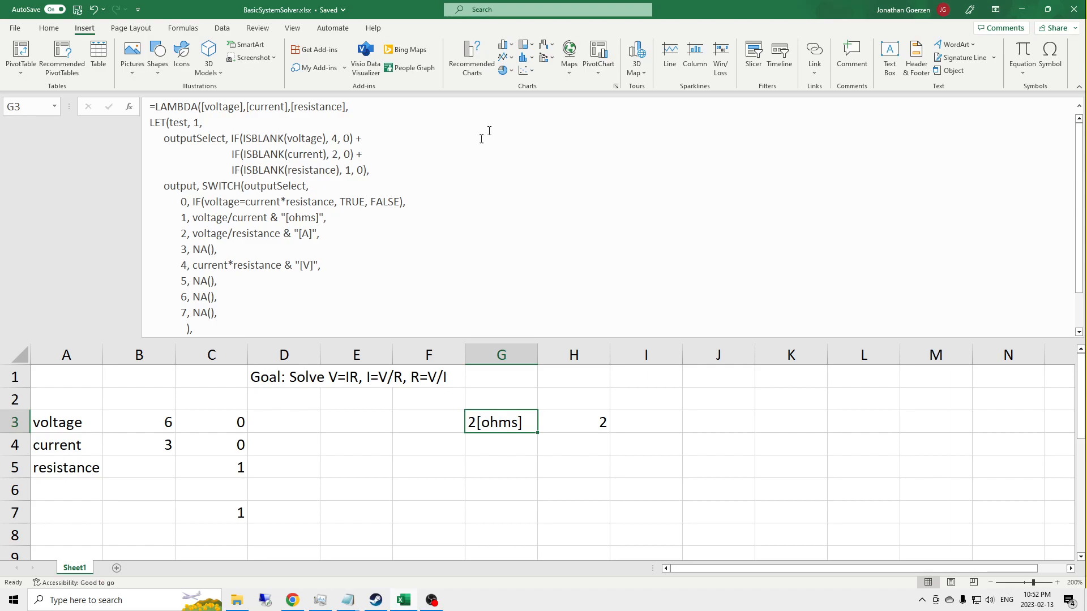
{"action": "left_click", "coordinate": [1049, 55]}
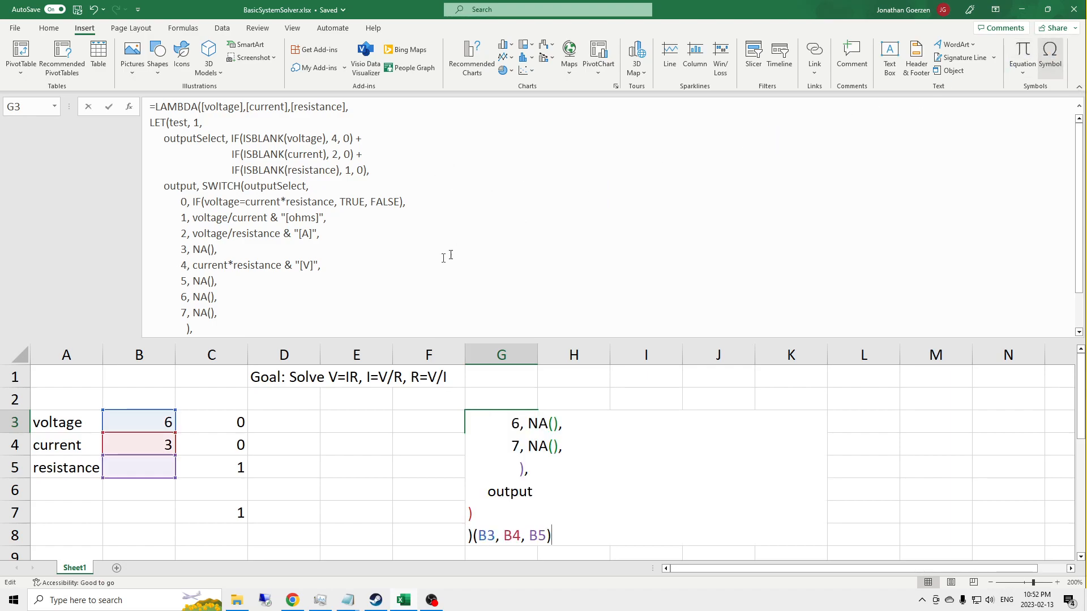
{"action": "left_click", "coordinate": [690, 300]}
{"action": "key", "text": "Escape"}
Step: Open the symbol picker for cell J3 and show the Greek Extended subset
{"action": "left_click", "coordinate": [703, 414]}
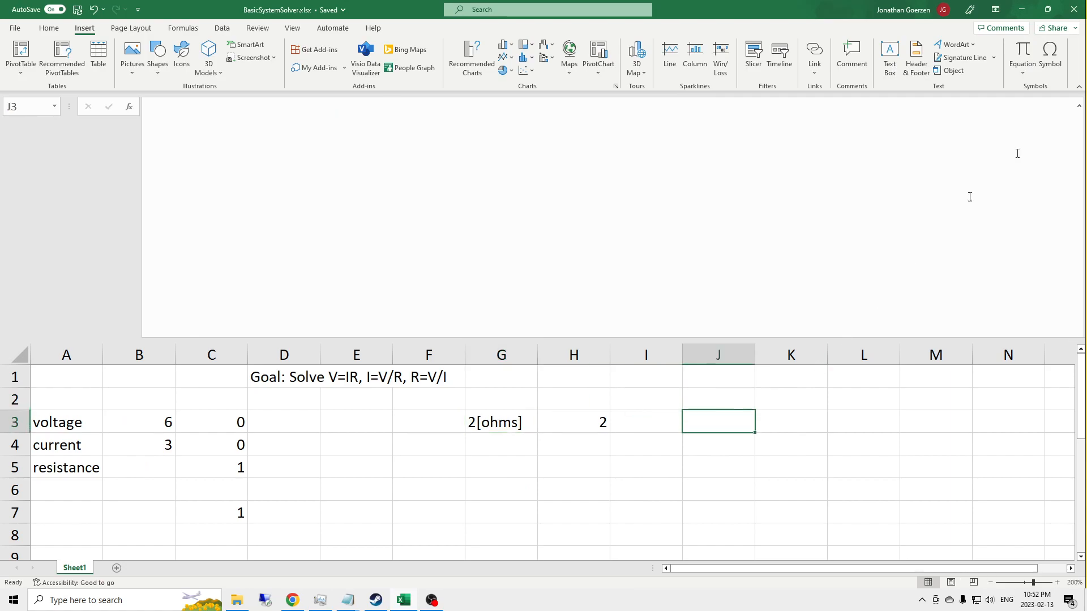
{"action": "left_click", "coordinate": [1050, 52]}
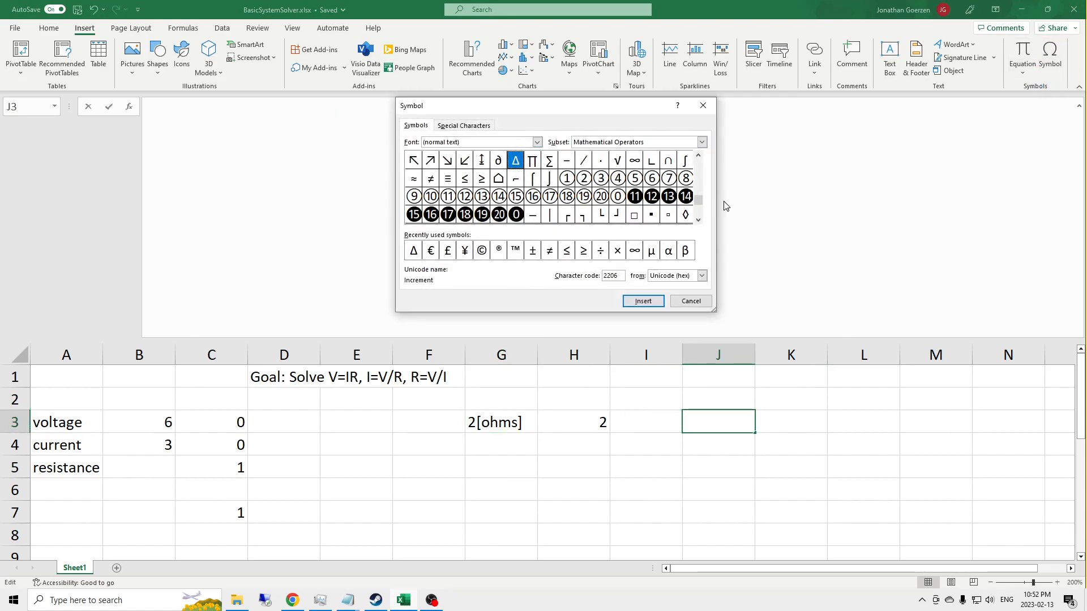
{"action": "left_click", "coordinate": [699, 220]}
{"action": "left_click", "coordinate": [698, 219]}
{"action": "left_click", "coordinate": [698, 219]}
{"action": "left_click", "coordinate": [699, 220]}
{"action": "left_click", "coordinate": [699, 219]}
{"action": "left_click", "coordinate": [699, 220]}
{"action": "left_click", "coordinate": [699, 220]}
{"action": "left_click", "coordinate": [698, 220]}
{"action": "left_click", "coordinate": [698, 220]}
{"action": "left_click", "coordinate": [698, 219]}
{"action": "left_click", "coordinate": [699, 220]}
{"action": "left_click", "coordinate": [698, 220]}
{"action": "left_click", "coordinate": [699, 219]}
{"action": "left_click", "coordinate": [702, 142]}
{"action": "scroll", "coordinate": [638, 164], "scroll_direction": "up", "scroll_amount": 6}
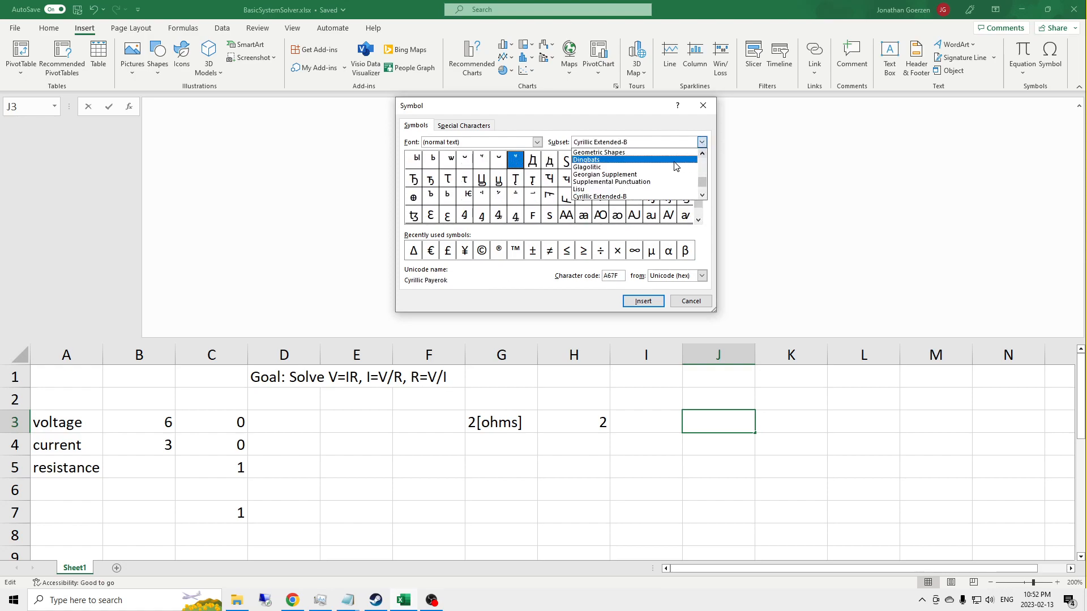
{"action": "scroll", "coordinate": [638, 164], "scroll_direction": "up", "scroll_amount": 3}
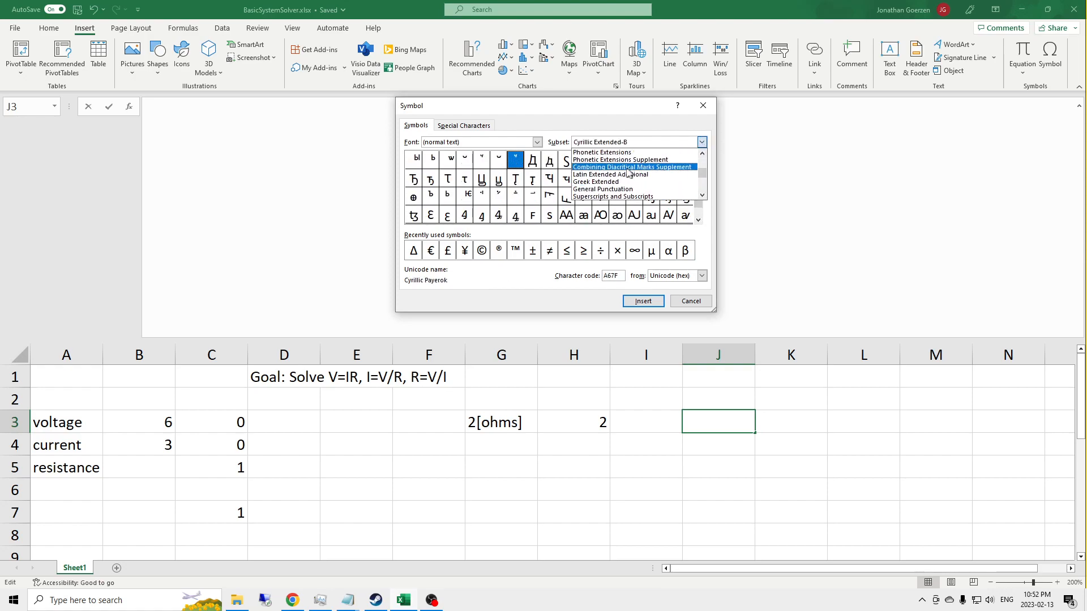
{"action": "left_click", "coordinate": [621, 178]}
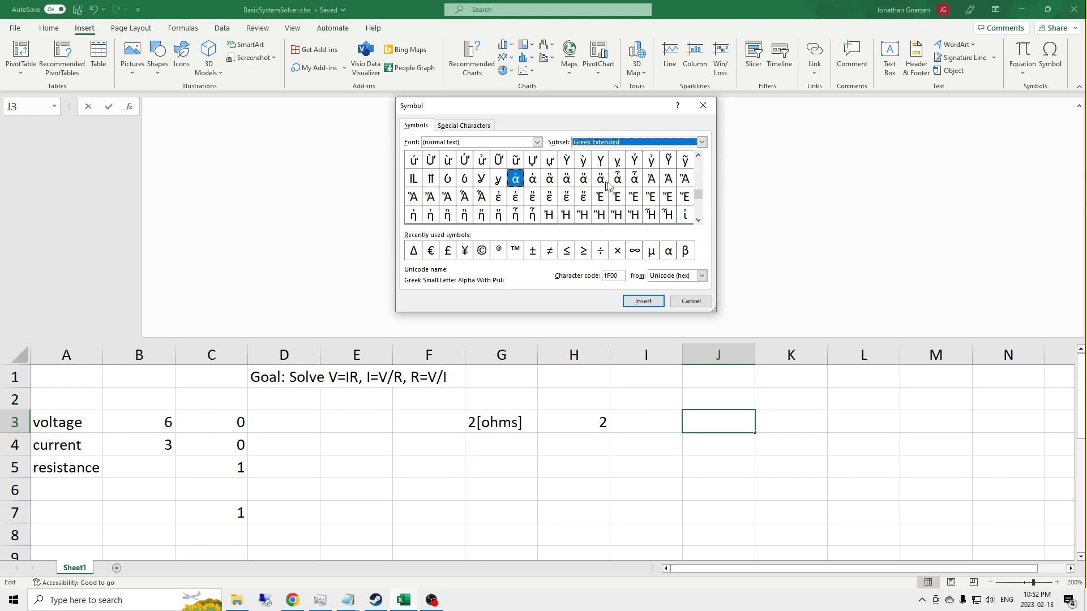
Step: Insert the symbol Greek Capital Letter Omega With Psili into J3
{"action": "left_click", "coordinate": [698, 221]}
{"action": "left_click", "coordinate": [699, 220]}
{"action": "left_click", "coordinate": [698, 220]}
{"action": "left_click", "coordinate": [699, 220]}
{"action": "left_click", "coordinate": [699, 221]}
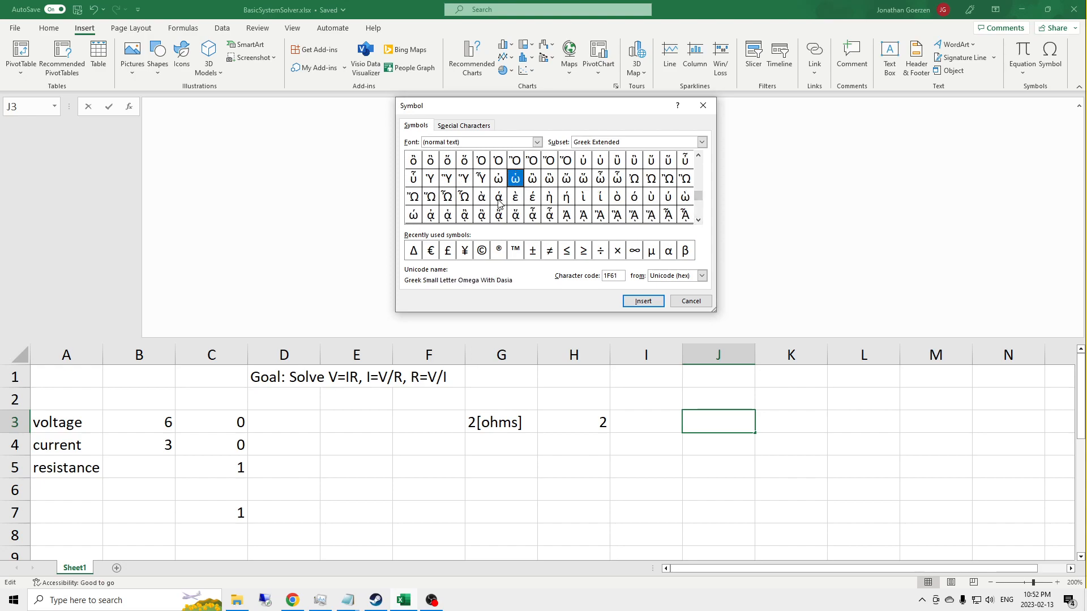
{"action": "double_click", "coordinate": [634, 179]}
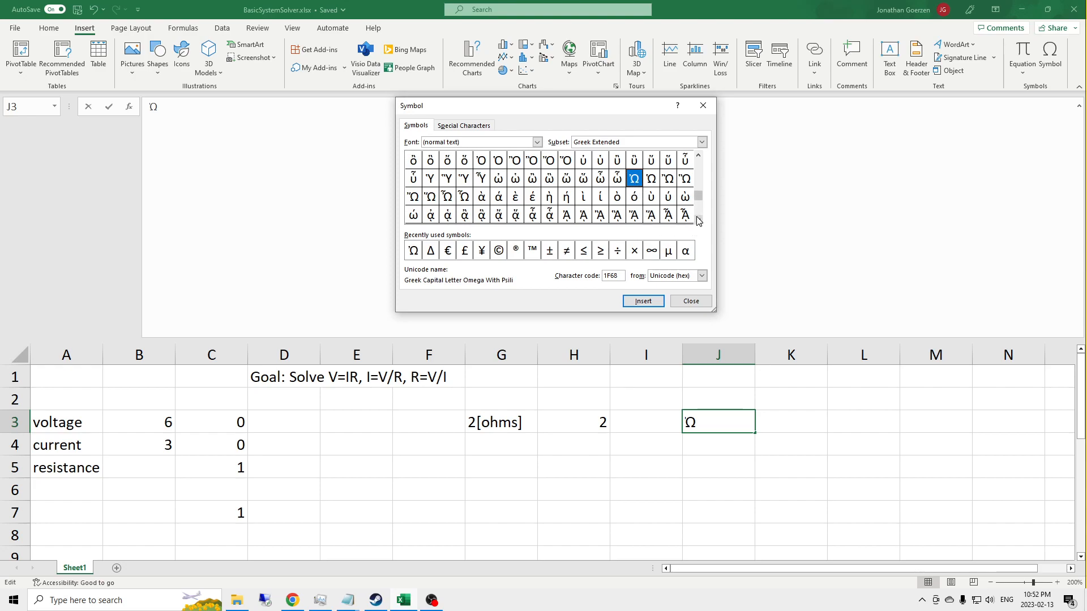
{"action": "double_click", "coordinate": [693, 219]}
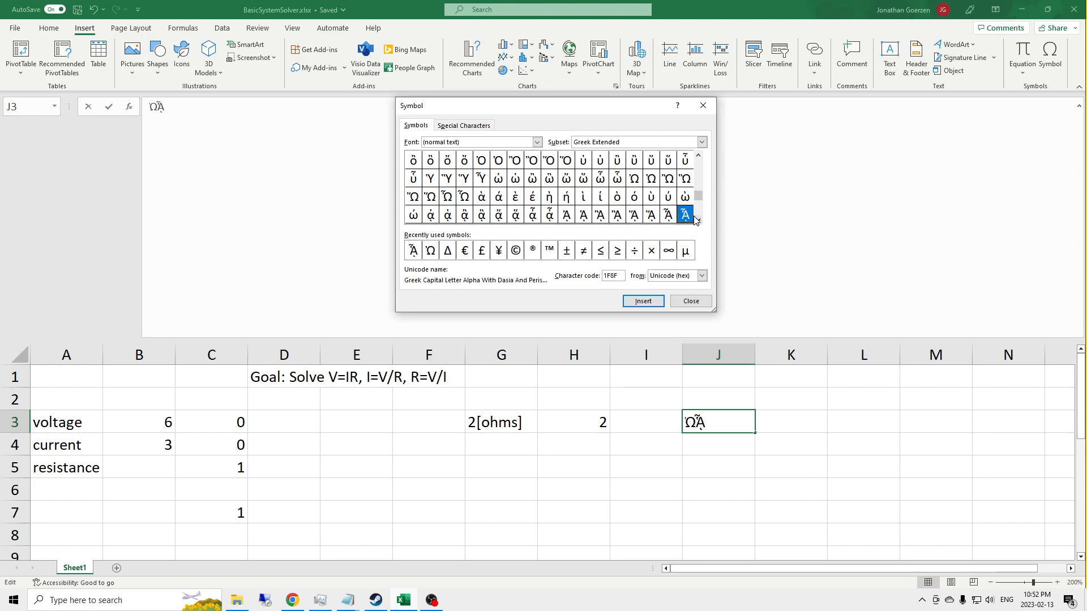
Step: Insert the Ohm Sign, character code 2126 from the Letterlike Symbols subset, into J3
{"action": "left_click", "coordinate": [699, 220]}
{"action": "left_click", "coordinate": [699, 220]}
{"action": "left_click", "coordinate": [698, 220]}
{"action": "left_click", "coordinate": [699, 220]}
{"action": "left_click", "coordinate": [698, 220]}
{"action": "left_click", "coordinate": [698, 220]}
{"action": "left_click", "coordinate": [699, 220]}
{"action": "left_click", "coordinate": [699, 220]}
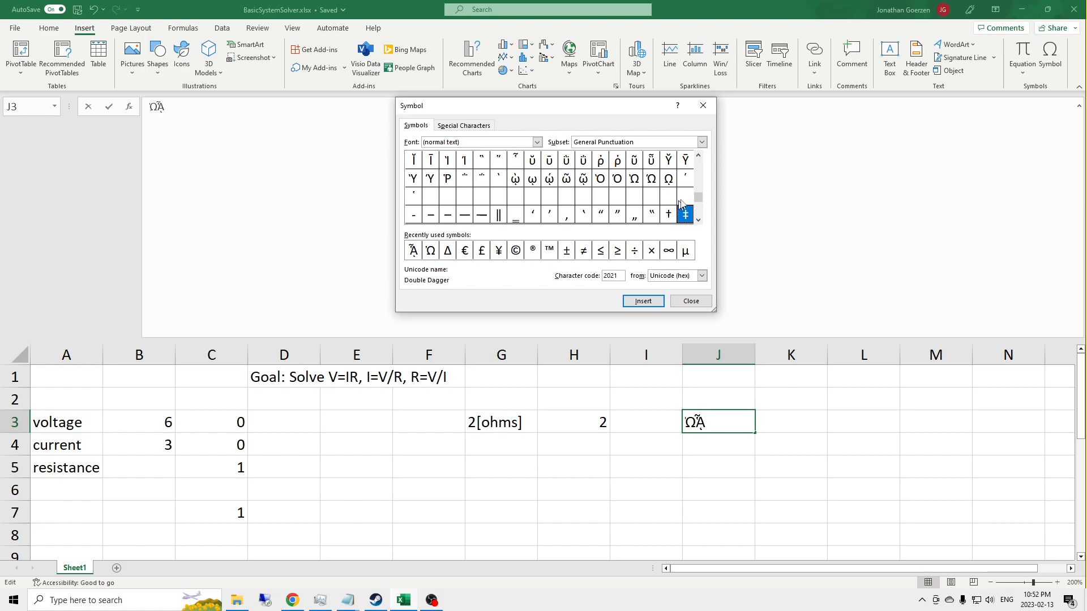
{"action": "left_click", "coordinate": [699, 220]}
{"action": "left_click", "coordinate": [699, 220]}
{"action": "left_click", "coordinate": [698, 219]}
{"action": "left_click", "coordinate": [698, 219]}
{"action": "left_click", "coordinate": [699, 219]}
{"action": "left_click", "coordinate": [698, 219]}
{"action": "left_click", "coordinate": [698, 220]}
{"action": "double_click", "coordinate": [549, 160]}
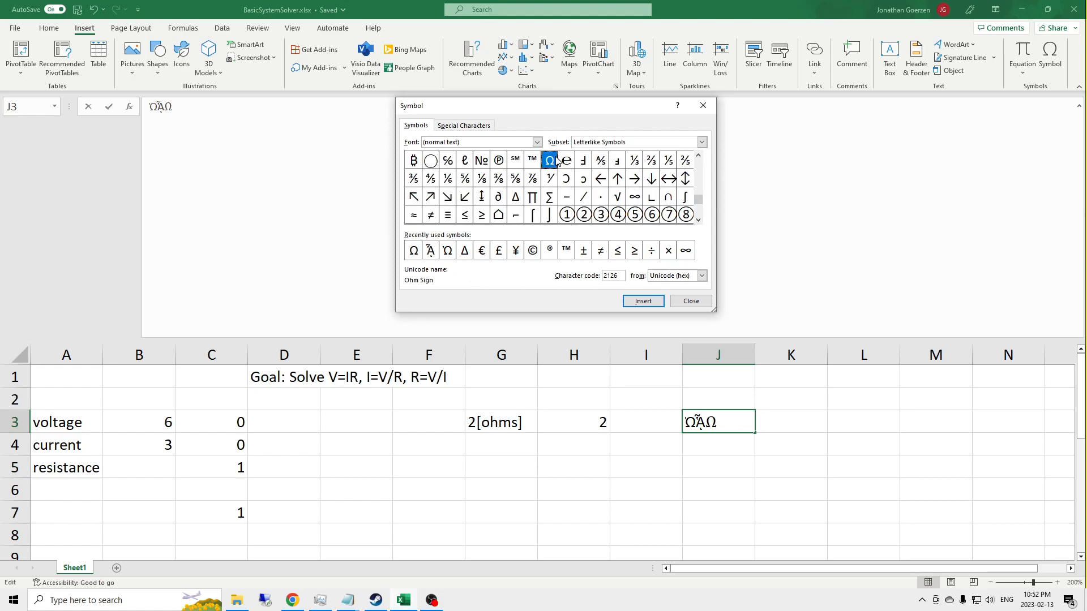
Step: Close the symbol picker, copy the last ohm sign from J3's text and discard the J3 entry
{"action": "key", "text": "Escape"}
{"action": "left_click_drag", "start_coordinate": [721, 423], "coordinate": [707, 423]}
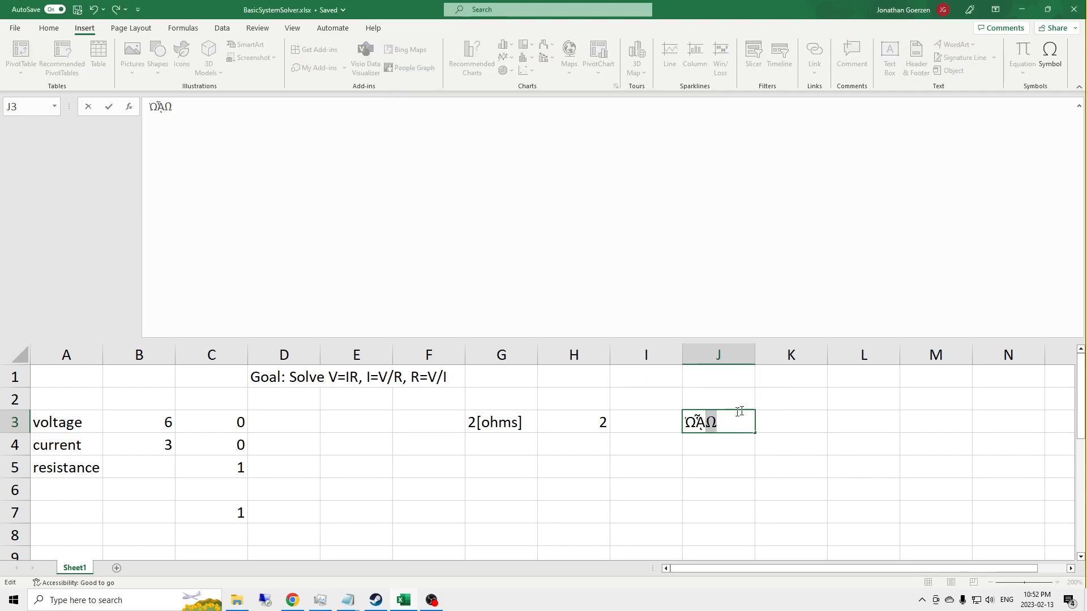
{"action": "key", "text": "Escape"}
Step: Replace ohms with Ω in the voltage/current unit label of SWITCH case 1 in G3 and commit the formula
{"action": "left_click", "coordinate": [484, 423]}
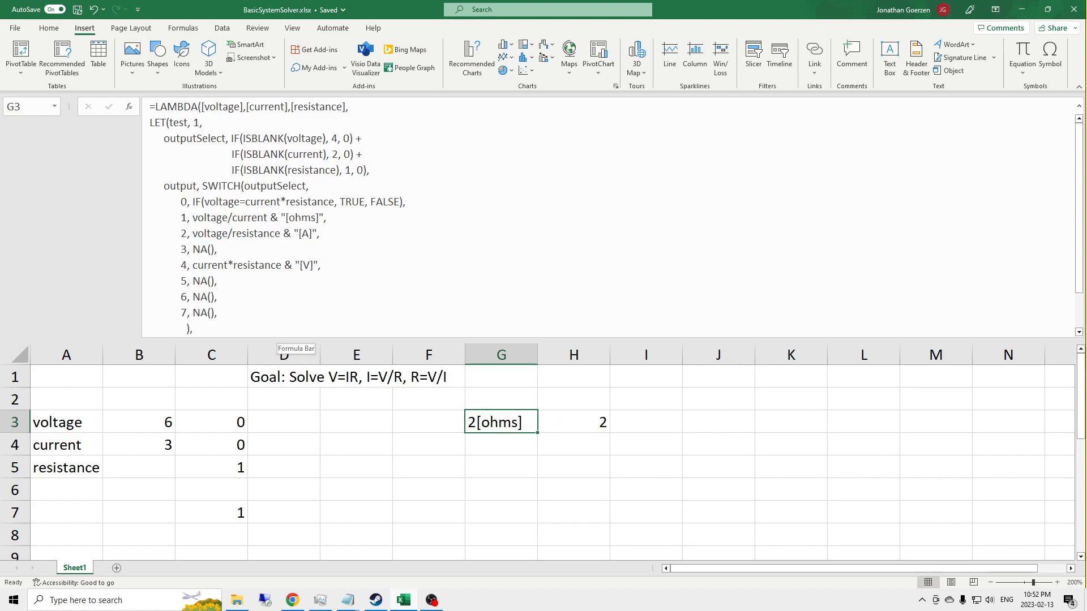
{"action": "left_click", "coordinate": [350, 224]}
{"action": "double_click", "coordinate": [303, 218]}
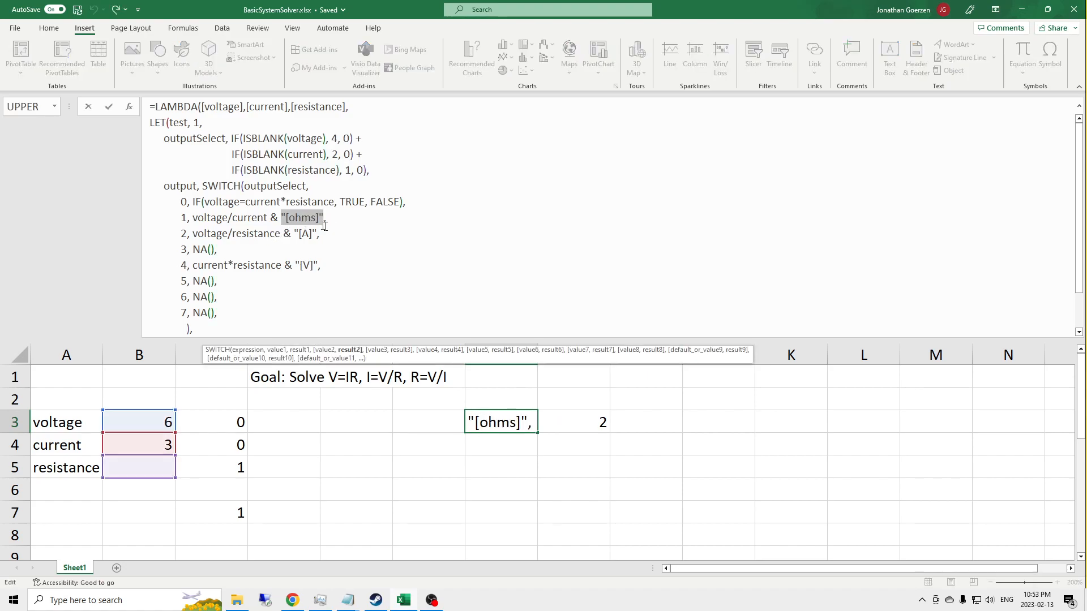
{"action": "left_click", "coordinate": [316, 218]}
{"action": "left_click_drag", "start_coordinate": [315, 218], "coordinate": [295, 218]}
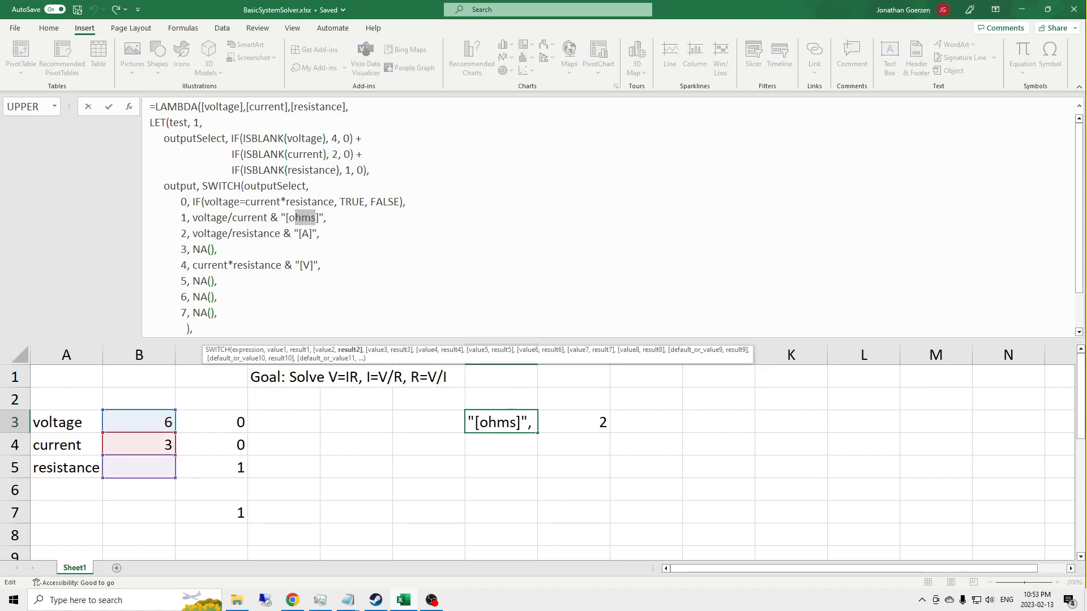
{"action": "type", "text": "Ω"}
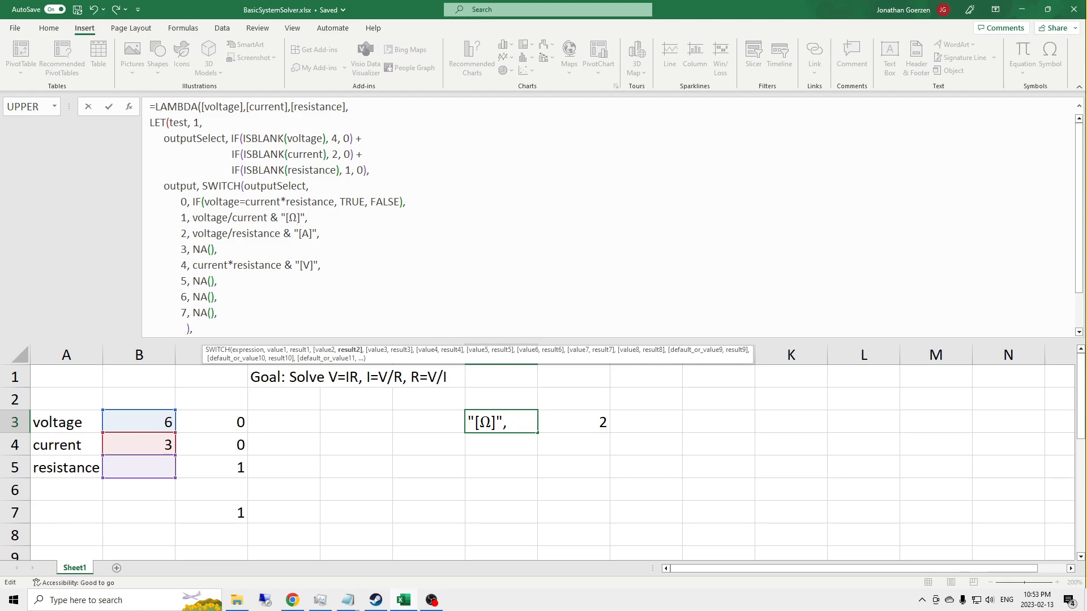
{"action": "key", "text": "Return"}
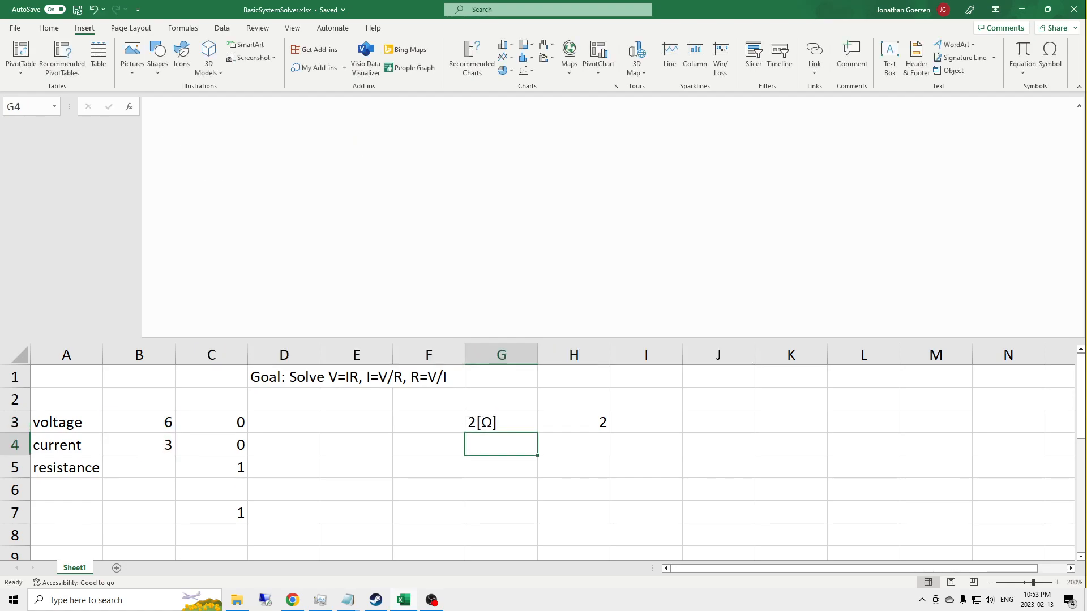
Step: Enter 2 as the resistance in B5 and clear the voltage in B3 to test solving for voltage
{"action": "left_click", "coordinate": [498, 425]}
{"action": "left_click", "coordinate": [136, 473]}
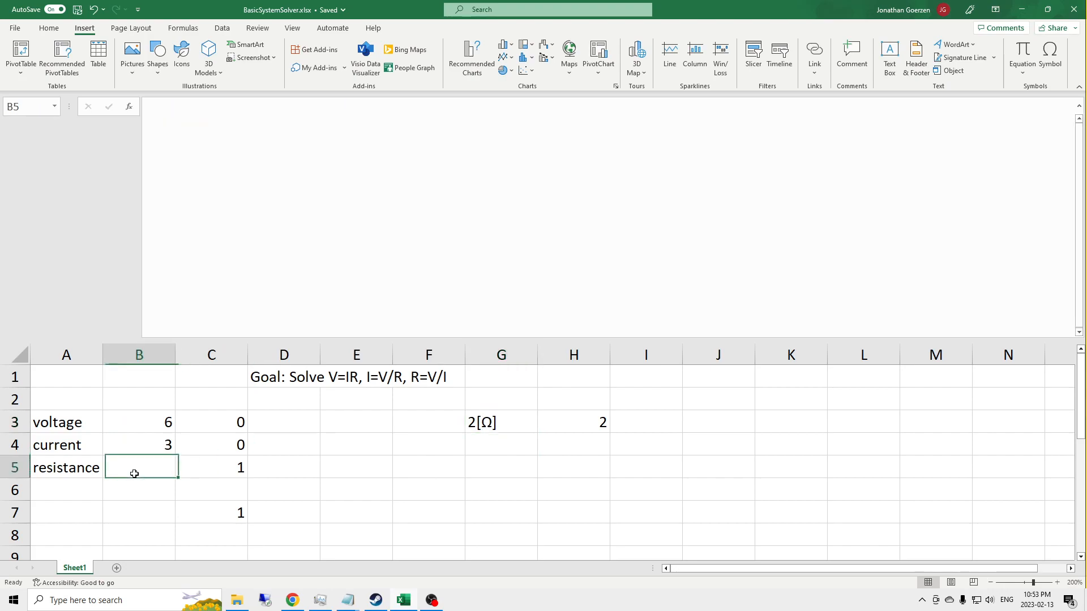
{"action": "type", "text": "2"}
{"action": "key", "text": "Up"}
{"action": "key", "text": "Up"}
{"action": "key", "text": "Delete"}
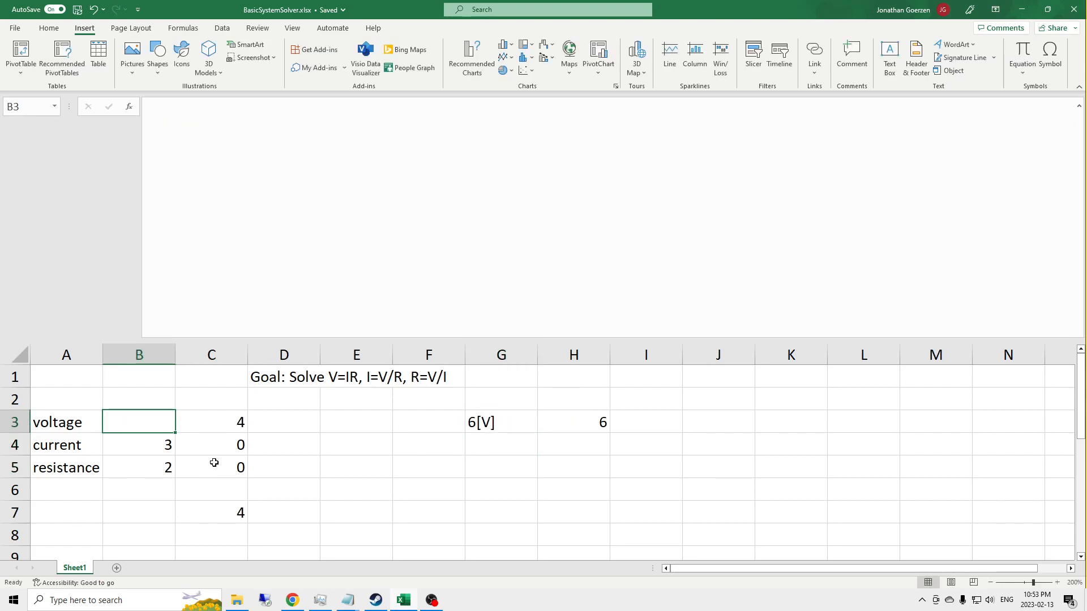
Step: Set the voltage in B3 to 6 and clear the current in B4 to test solving for current
{"action": "type", "text": "6"}
{"action": "key", "text": "Return"}
{"action": "key", "text": "Delete"}
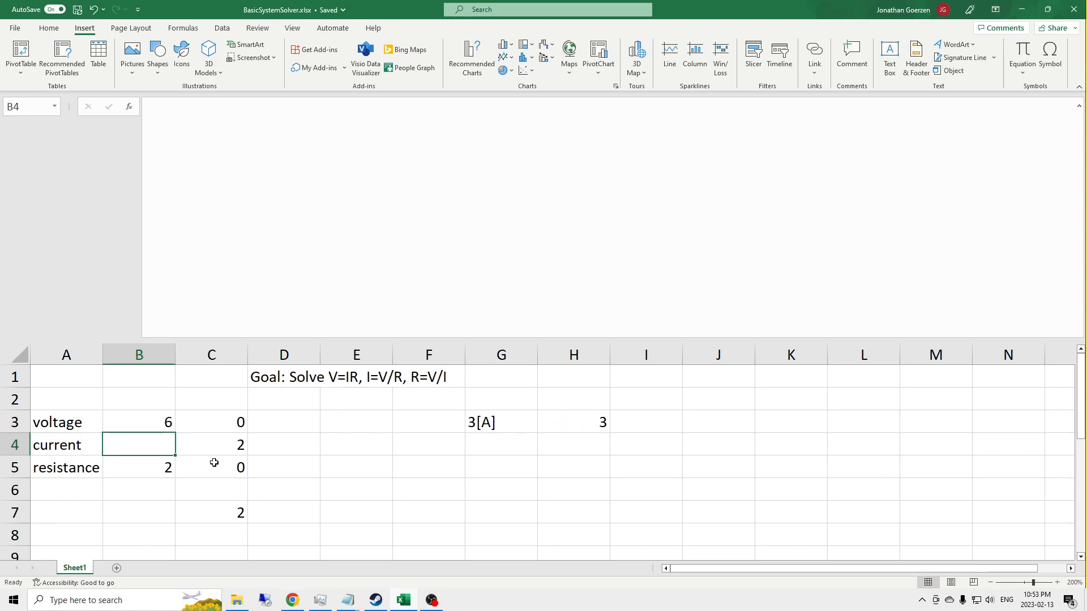
Step: Set the current in B4 to 3 to test the check with all three values, and reselect the voltage cell
{"action": "type", "text": "3"}
{"action": "key", "text": "Return"}
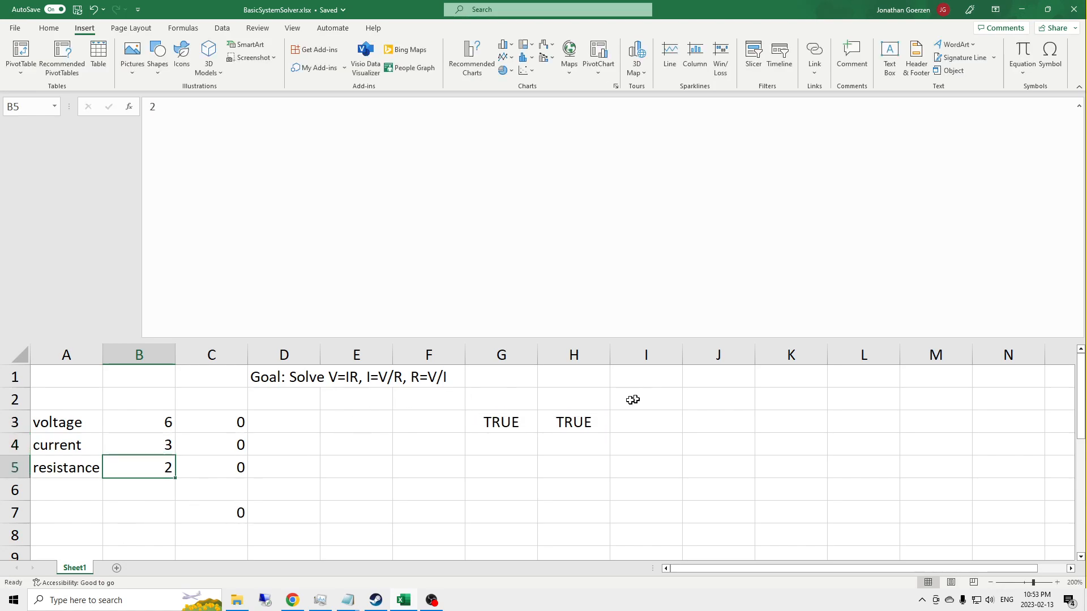
{"action": "key", "text": "Up"}
{"action": "key", "text": "Up"}
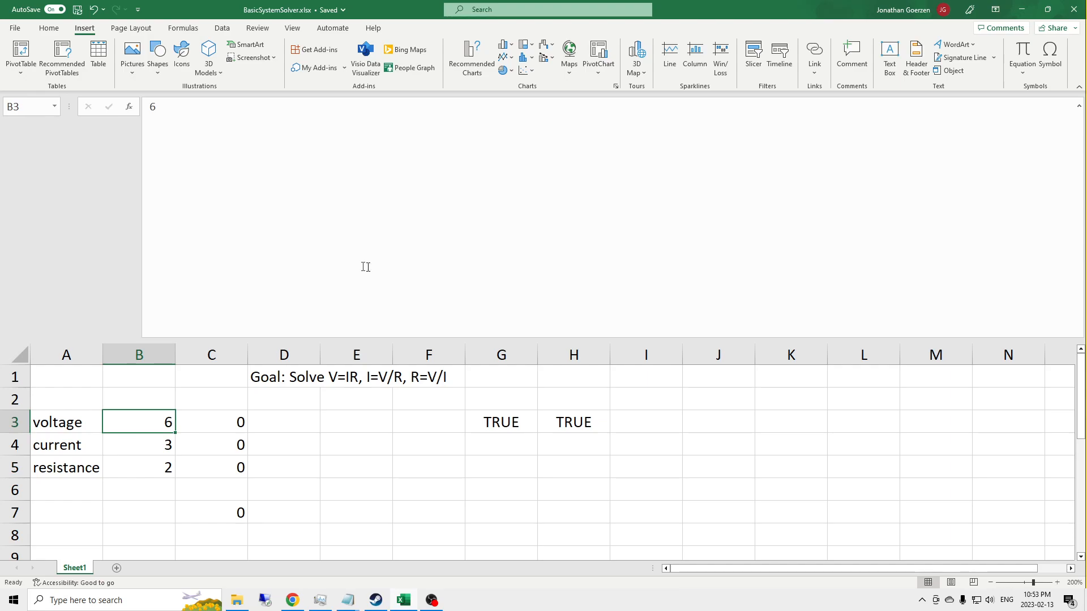
Step: Copy the LAMBDA definition from G3 without its trailing (B3, B4, B5) arguments, and leave the formula unedited
{"action": "left_click", "coordinate": [487, 421]}
{"action": "scroll", "coordinate": [209, 335], "scroll_direction": "down", "scroll_amount": 1}
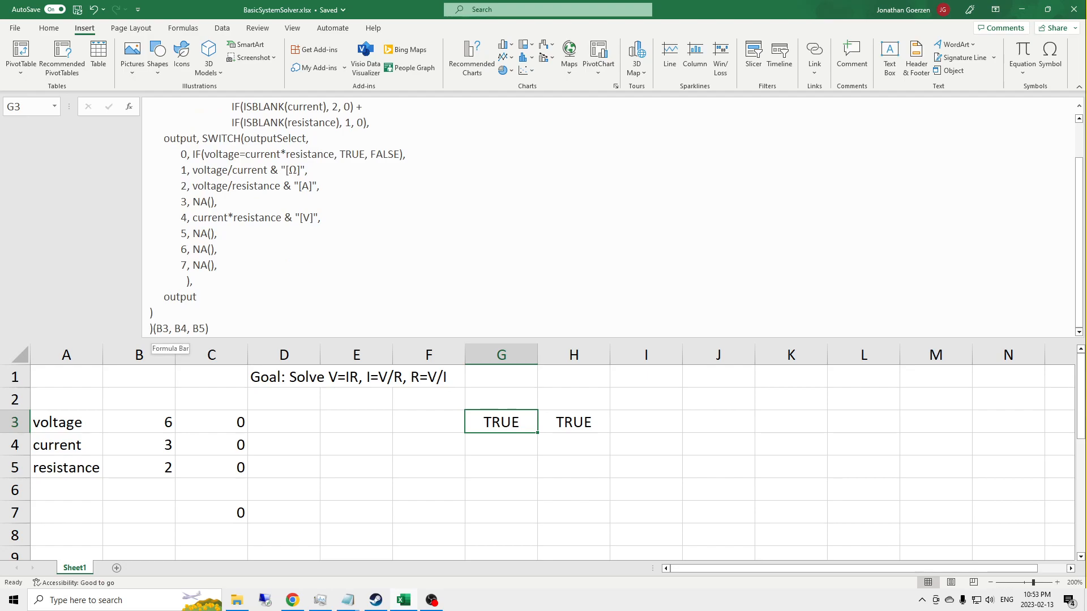
{"action": "left_click", "coordinate": [405, 219]}
{"action": "key", "text": "ctrl+a"}
{"action": "key", "text": "ctrl+c"}
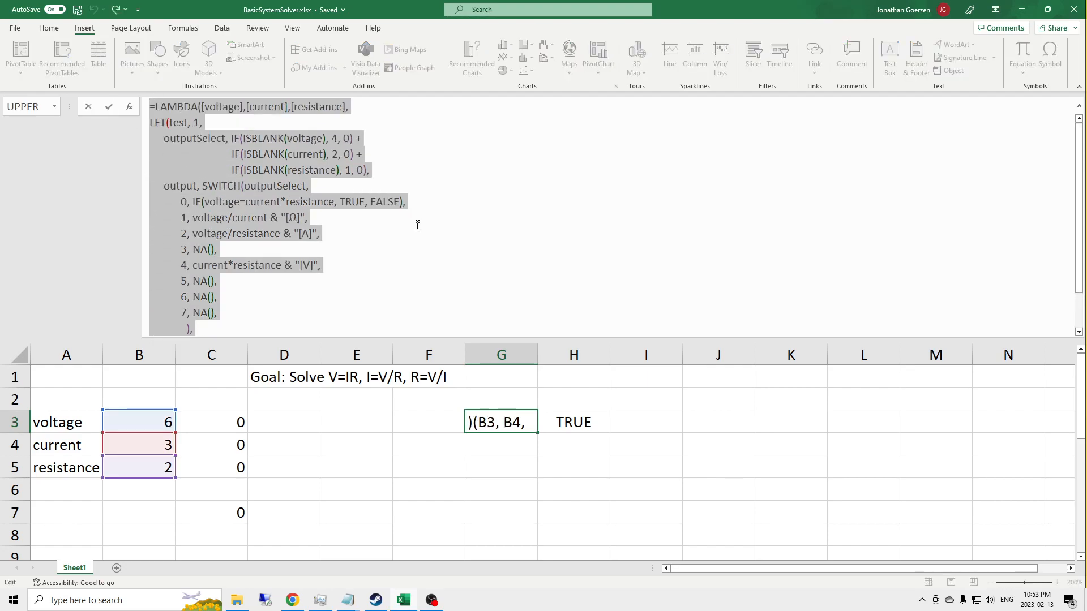
{"action": "key", "text": "Escape"}
Step: Replace the reference of the defined name SOLVE_OHMS_LAW with the copied LAMBDA definition and save the name
{"action": "left_click", "coordinate": [192, 35]}
{"action": "left_click", "coordinate": [336, 59]}
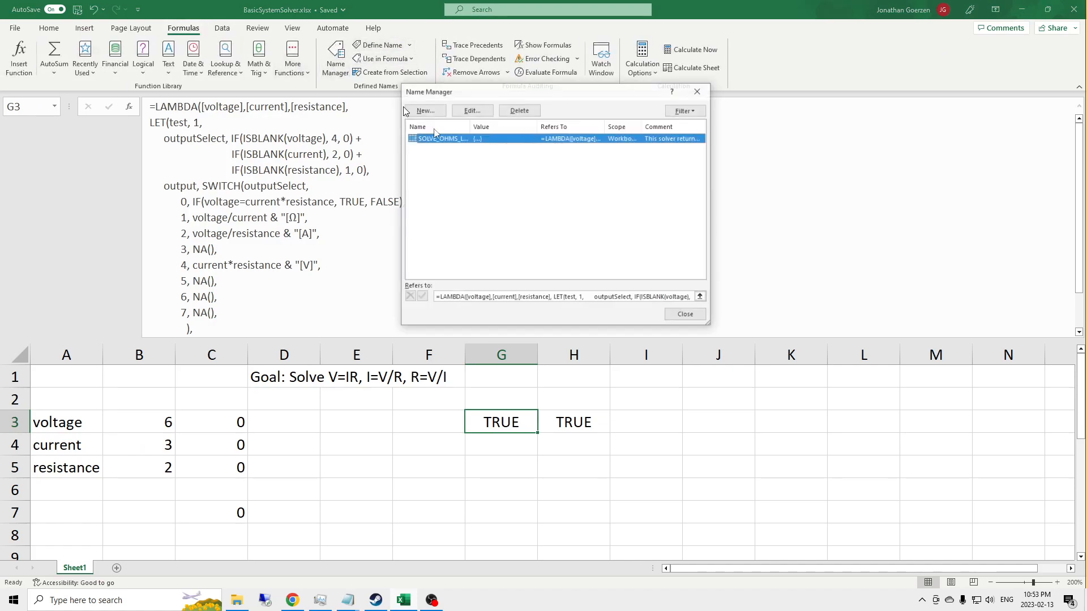
{"action": "left_click", "coordinate": [474, 111]}
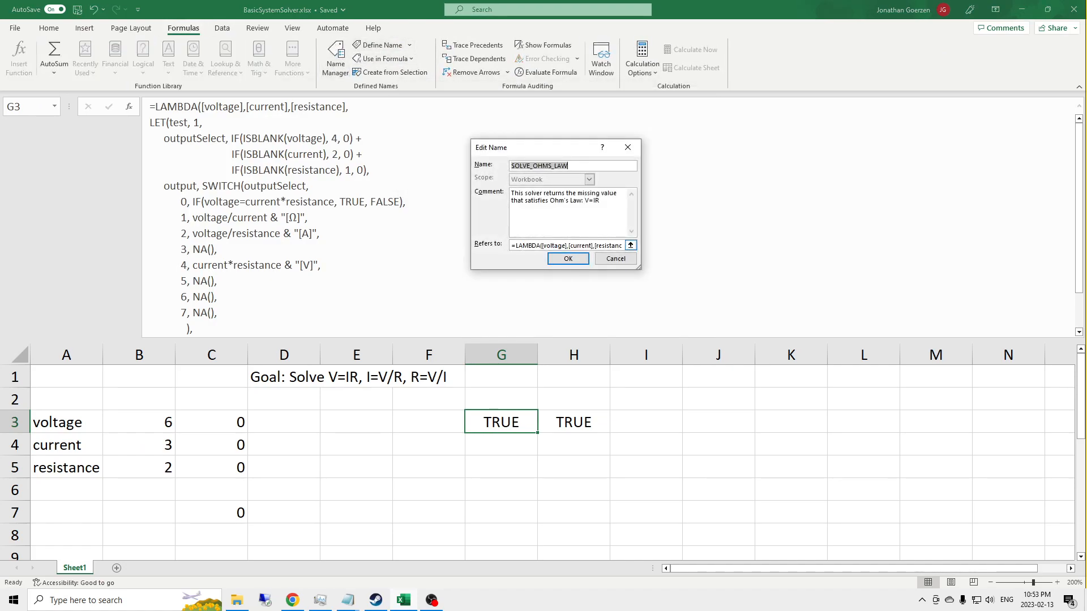
{"action": "left_click", "coordinate": [513, 245]}
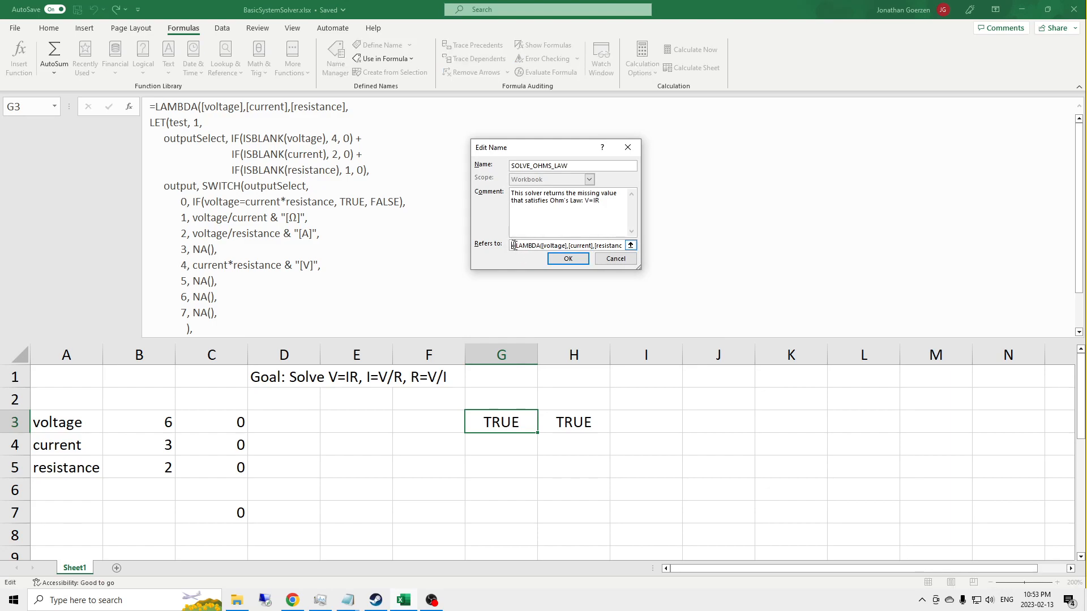
{"action": "left_click_drag", "start_coordinate": [512, 245], "coordinate": [613, 250]}
{"action": "key", "text": "Delete"}
{"action": "key", "text": "ctrl+v"}
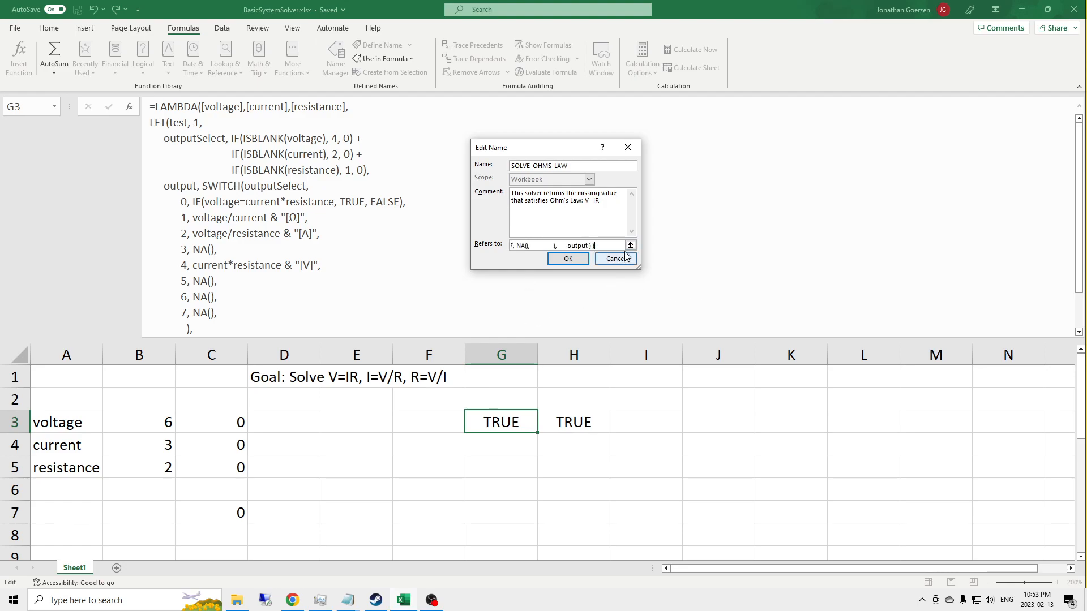
{"action": "left_click", "coordinate": [567, 259]}
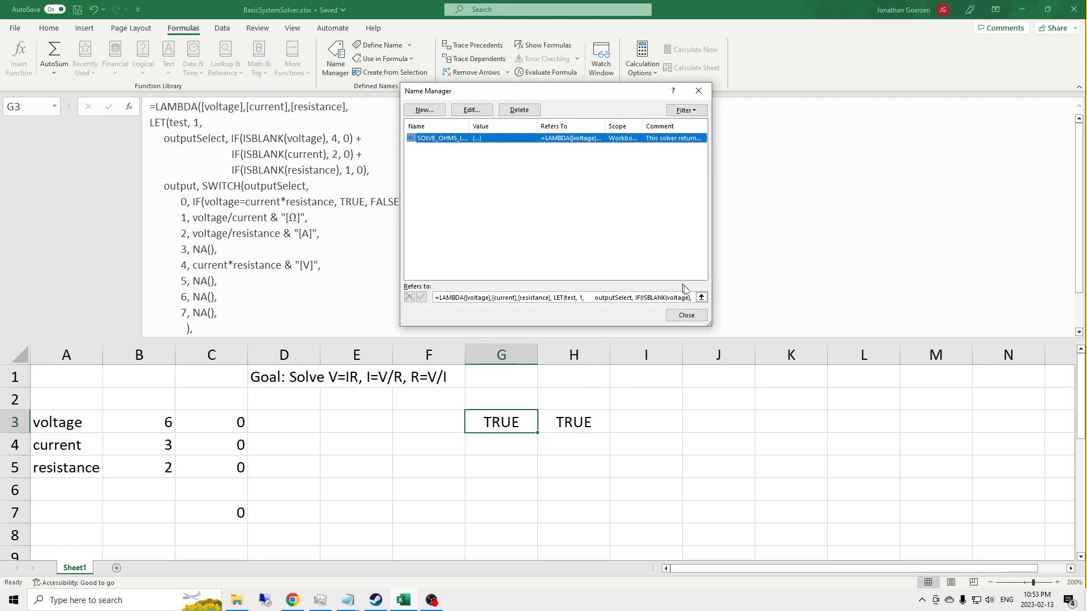
{"action": "left_click", "coordinate": [683, 313]}
Step: Test the SOLVE_OHMS_LAW formula in H3 by clearing the voltage in B3, and set the voltage back to 6
{"action": "key", "text": "Right"}
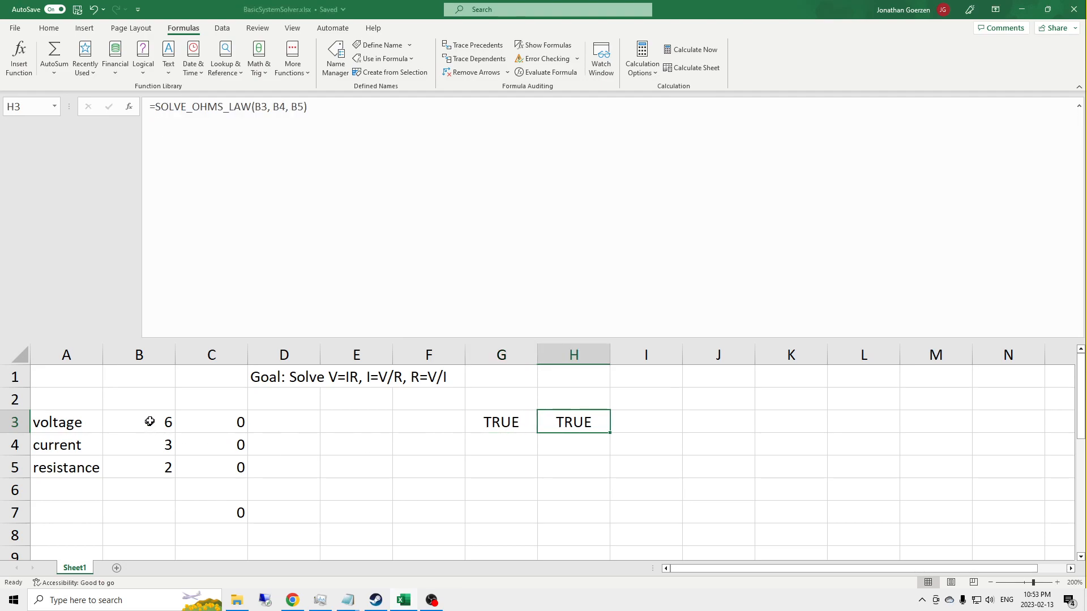
{"action": "left_click", "coordinate": [150, 421]}
{"action": "key", "text": "Delete"}
{"action": "type", "text": "6"}
{"action": "key", "text": "Return"}
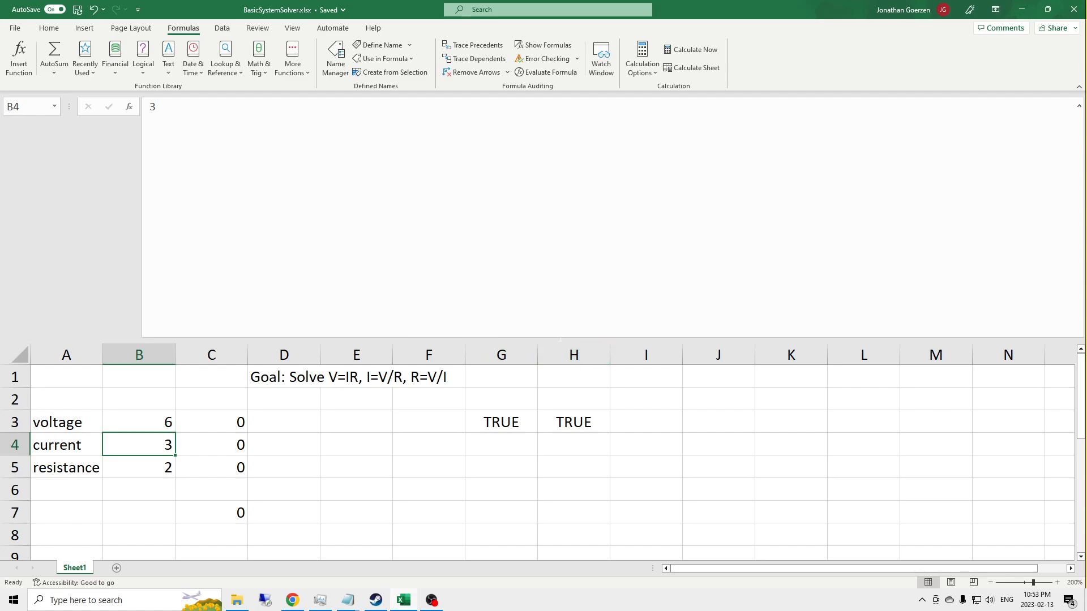
Step: Collapse the formula bar to a single line and review the SOLVE_OHMS_LAW formula in H3 without changing it
{"action": "left_click_drag", "start_coordinate": [556, 338], "coordinate": [504, 114]}
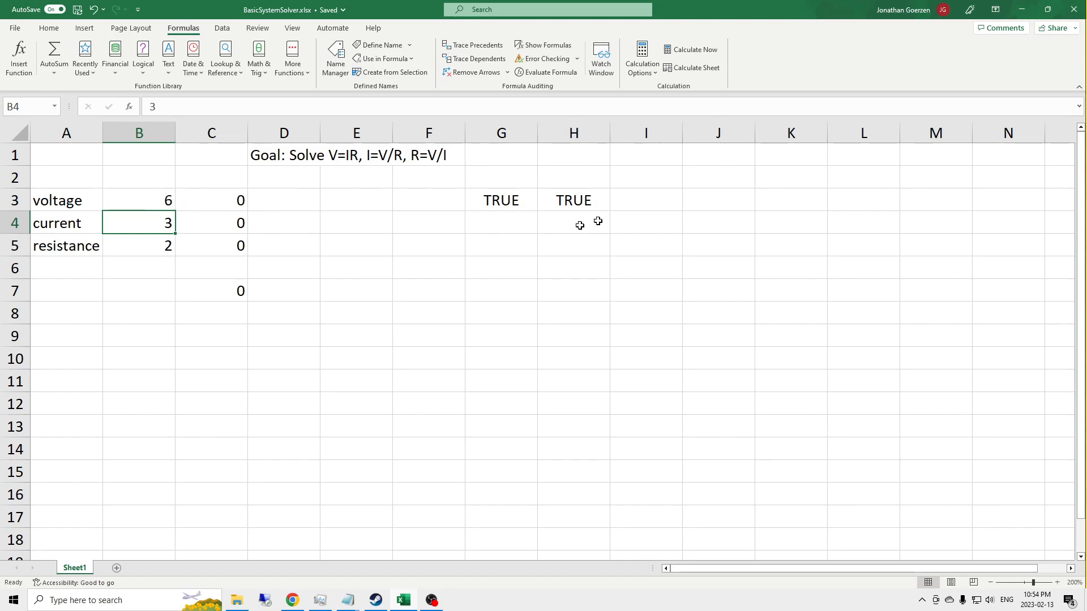
{"action": "left_click", "coordinate": [561, 203]}
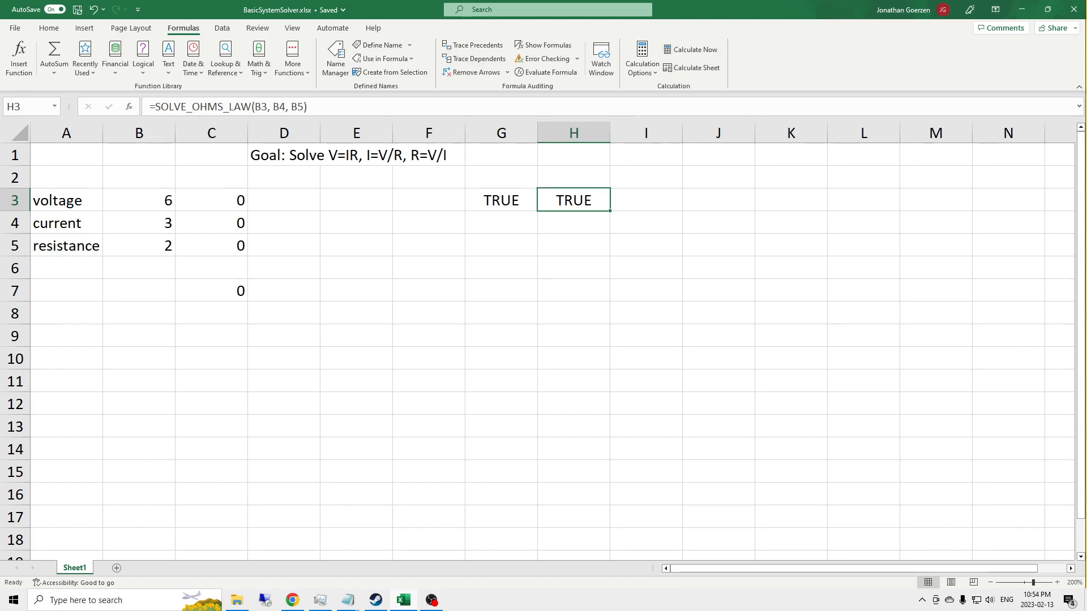
{"action": "left_click", "coordinate": [645, 114]}
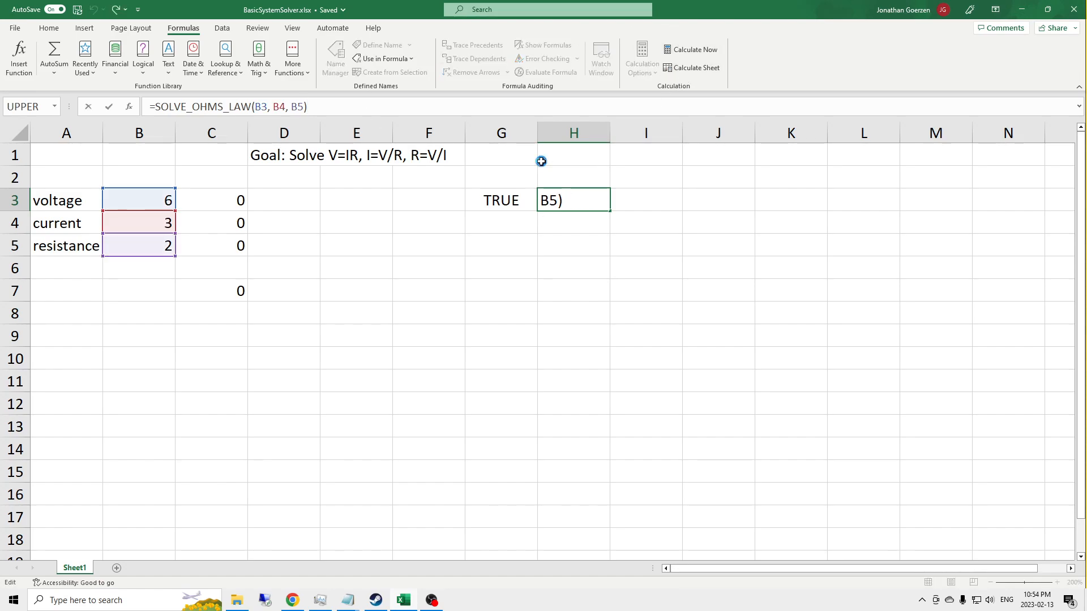
{"action": "key", "text": "Return"}
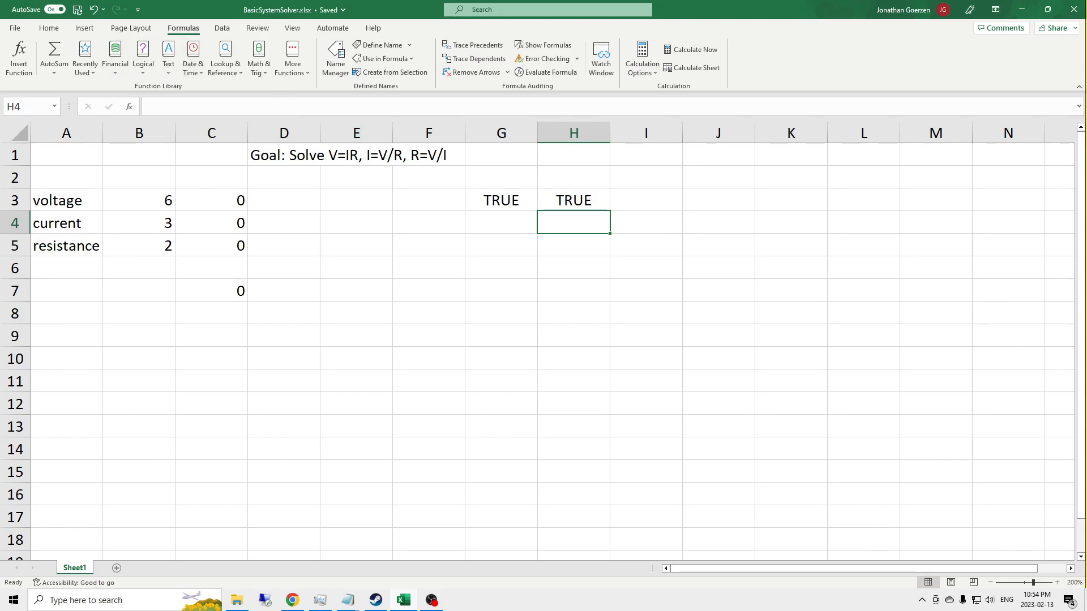